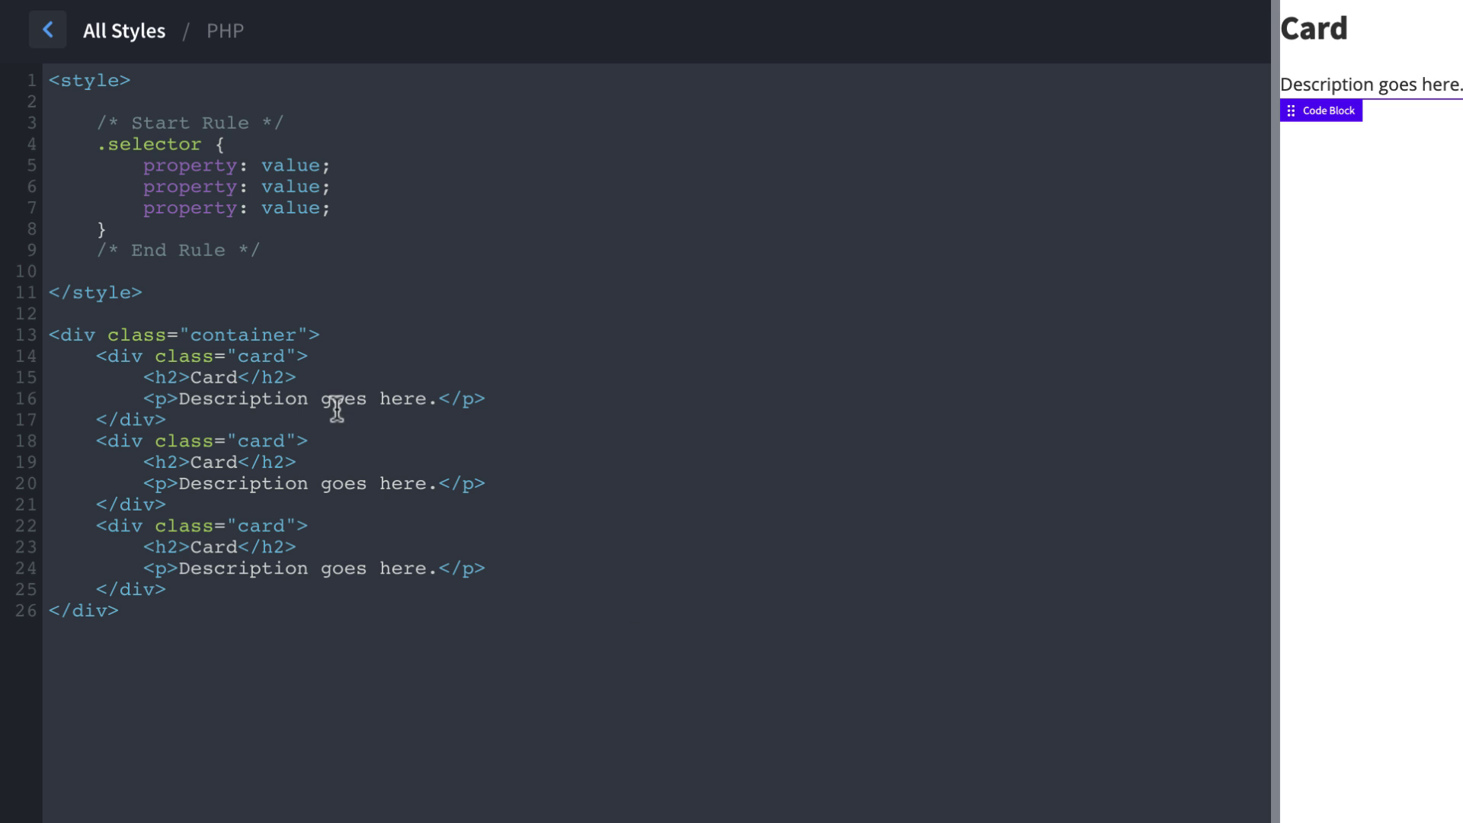
- Add blank lines after the template rule's /* End Rule */ comment in the style block
left_click_drag(108, 229, 23, 153)
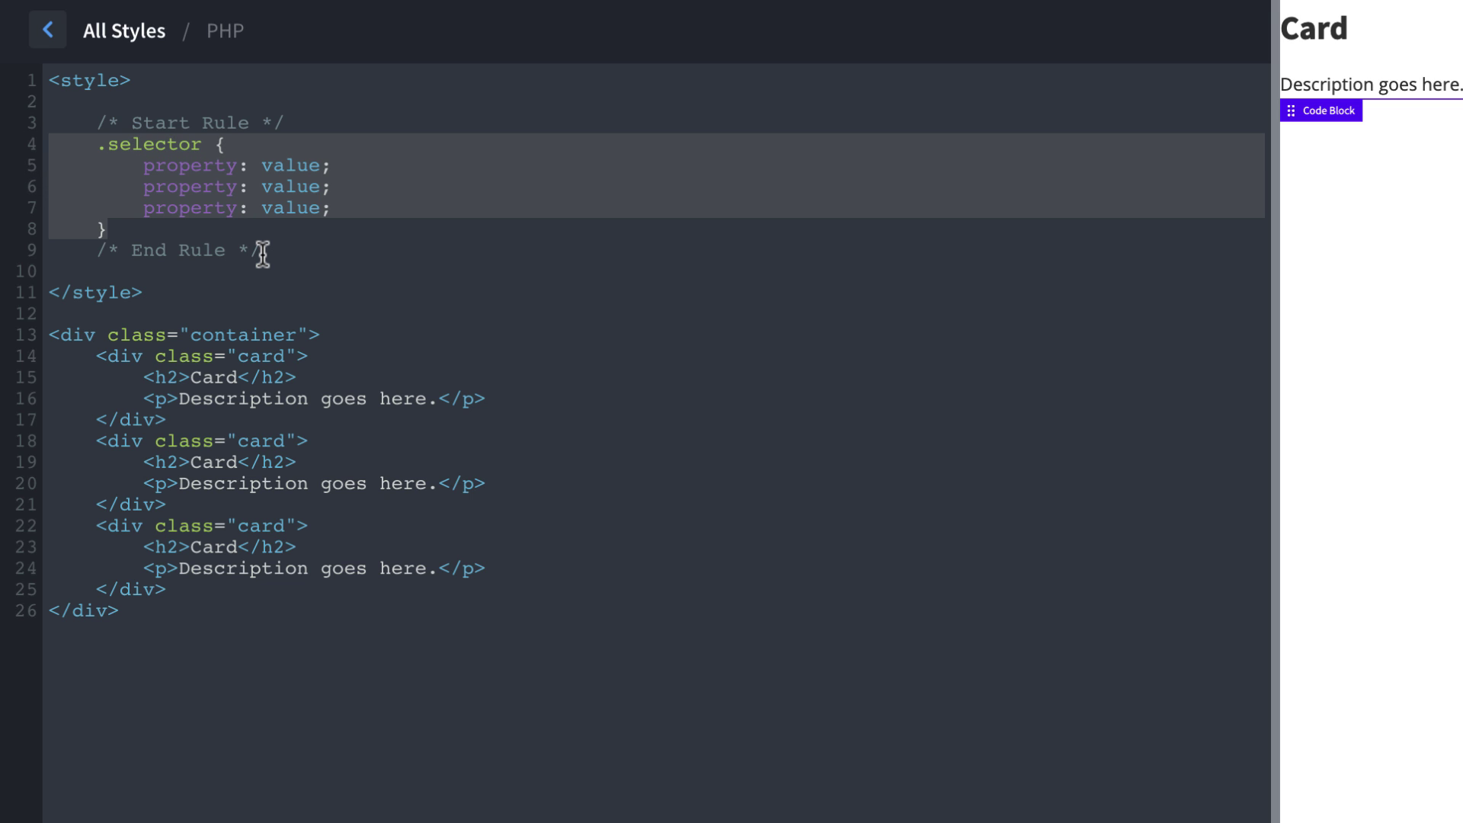
left_click(226, 250)
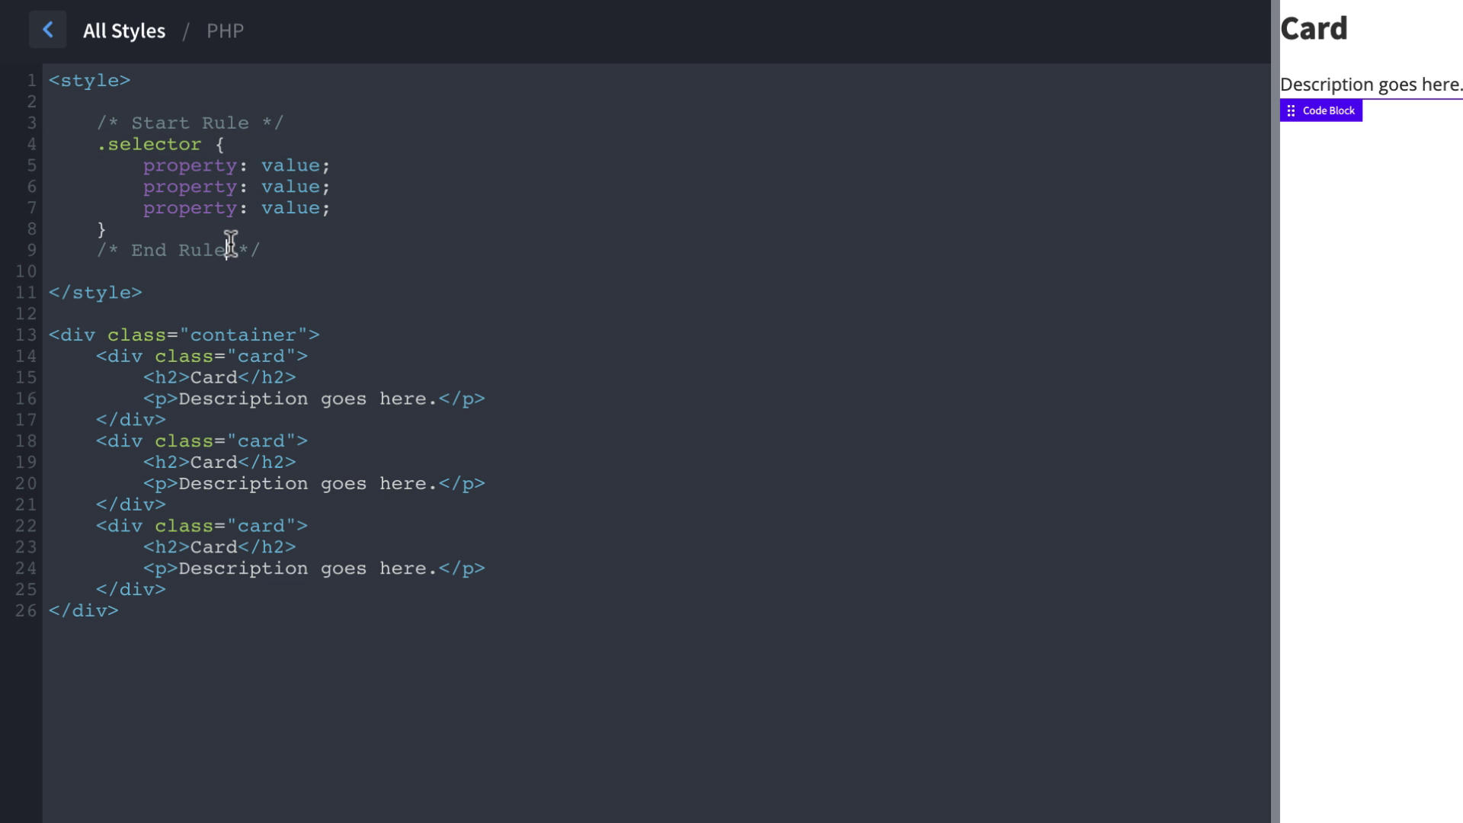
left_click_drag(205, 144, 93, 144)
left_click(137, 166)
left_click_drag(138, 166, 323, 171)
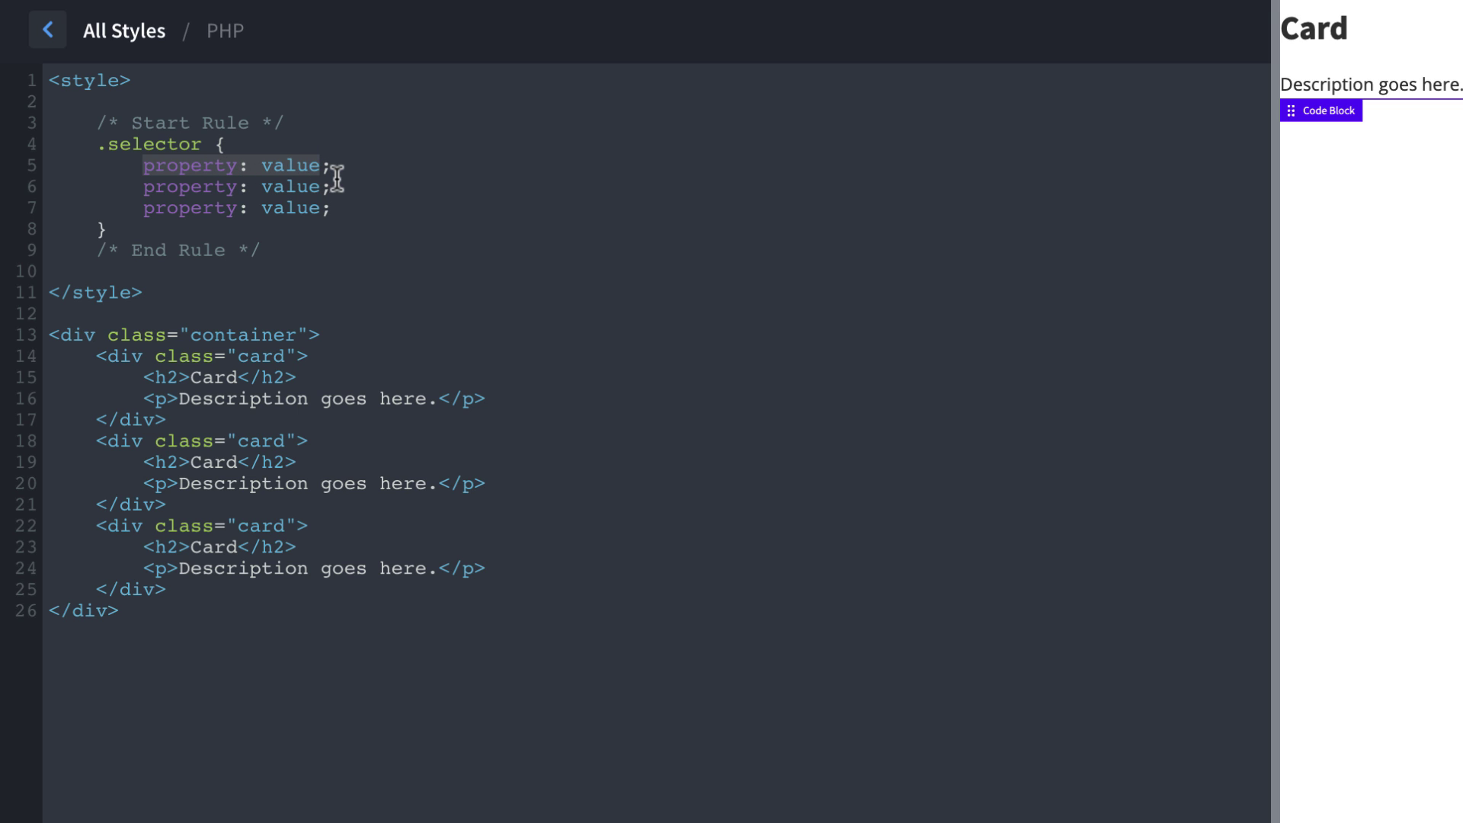
left_click(335, 187)
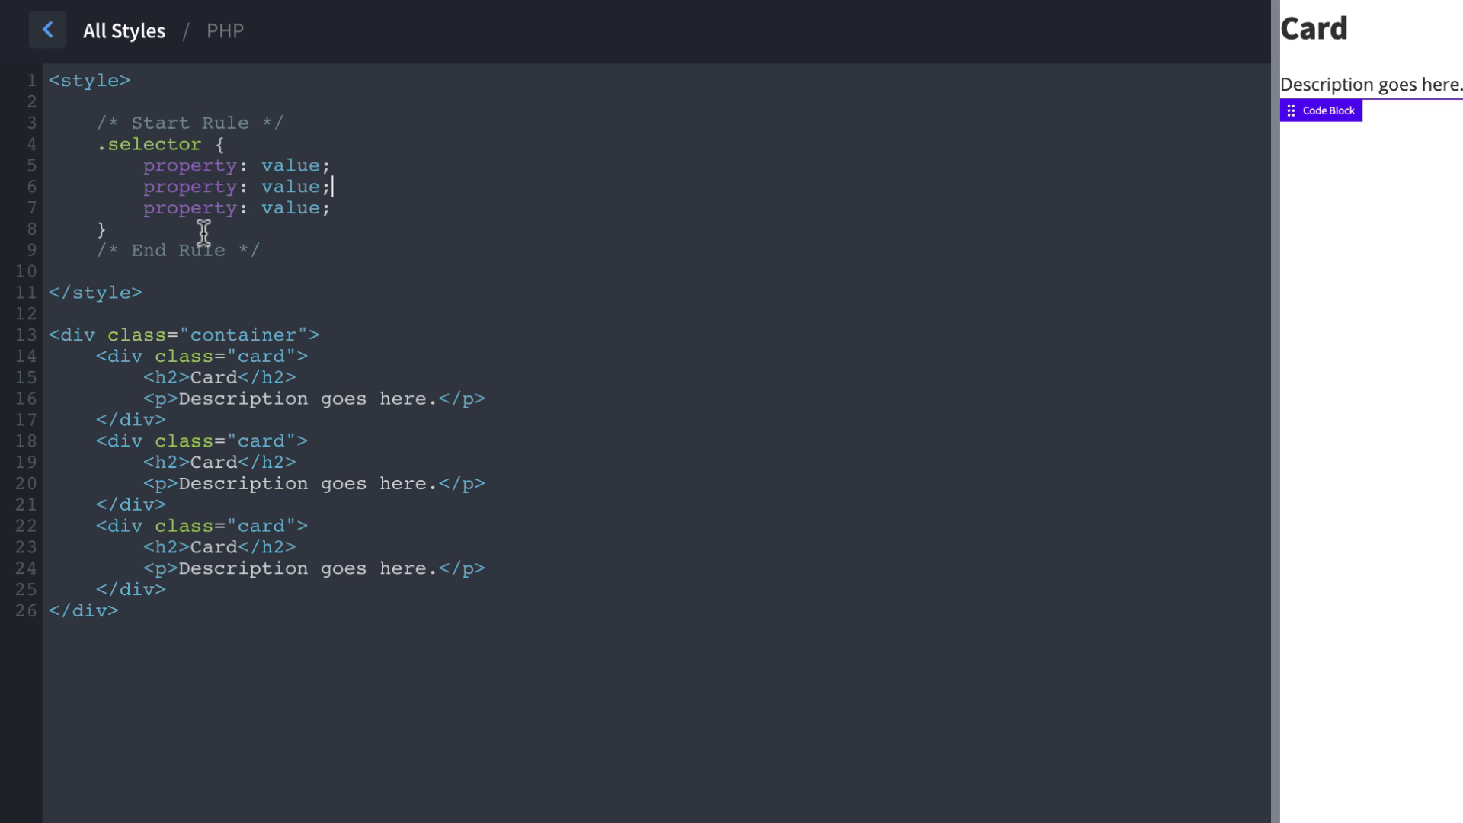
left_click(269, 250)
key("Return")
key("Return")
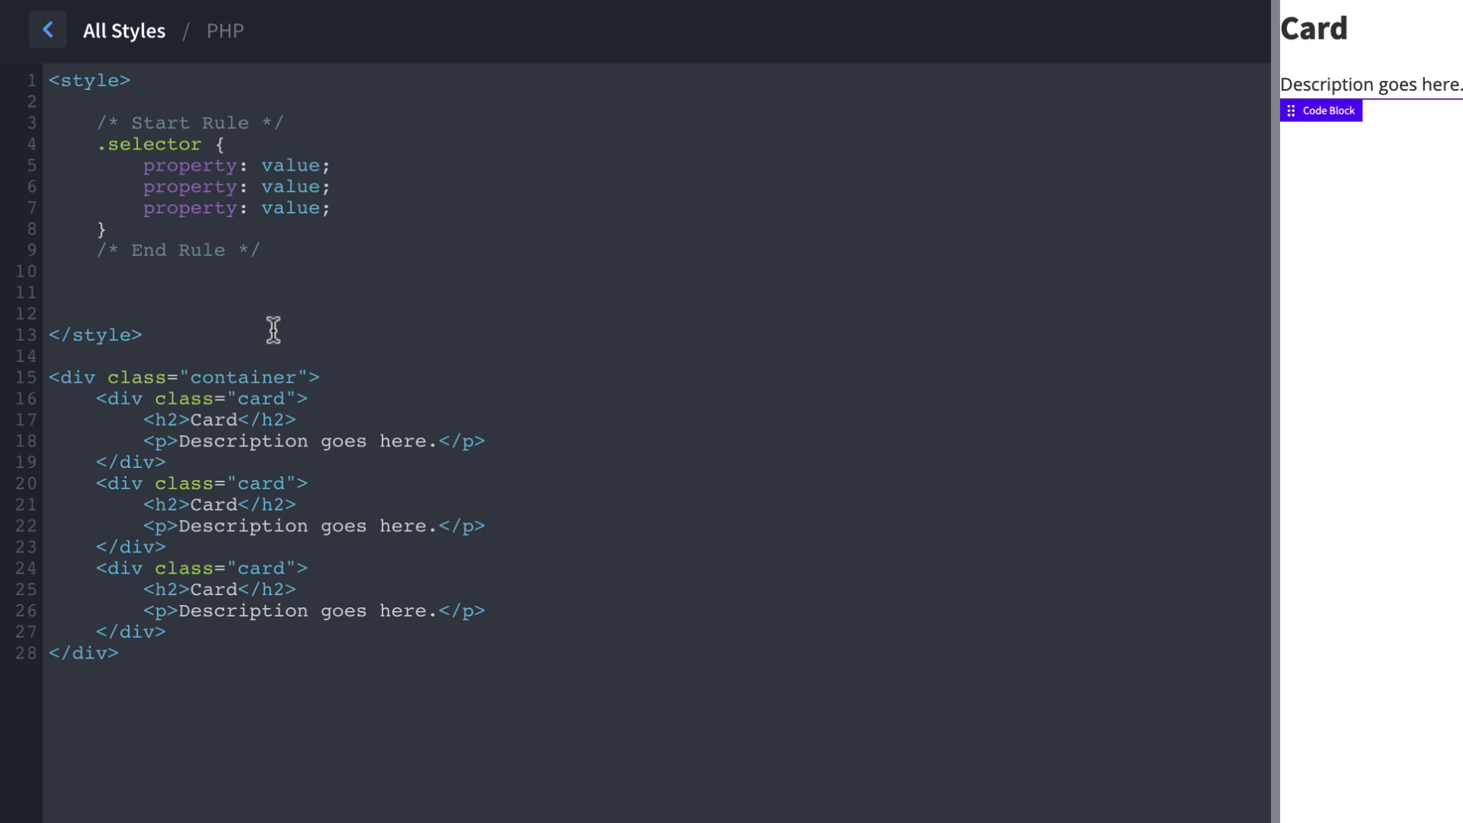
- Write a .container rule with background-color: black; in the stylesheet
type(".container {")
key("Return")
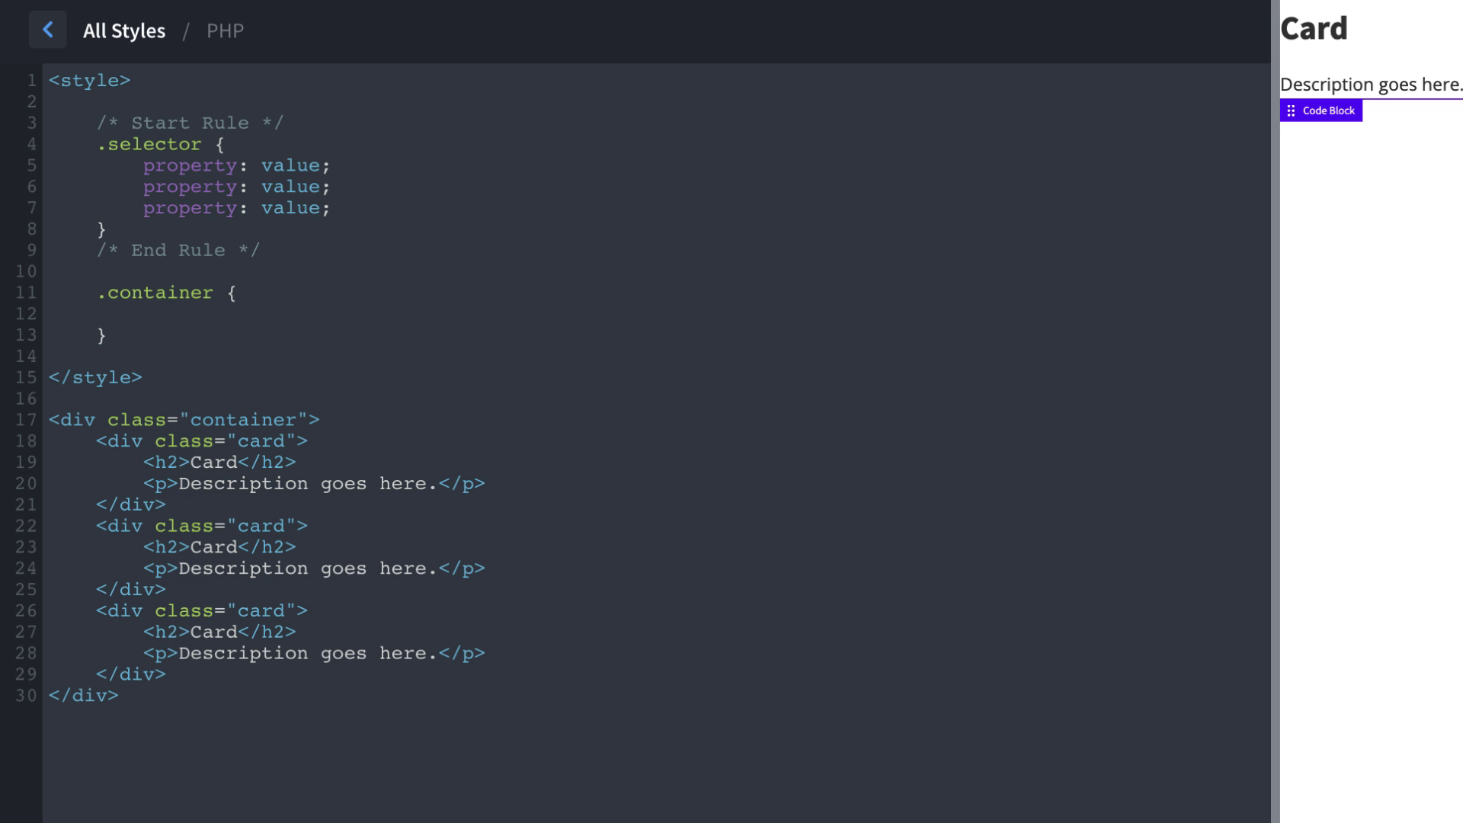
type("background-color:")
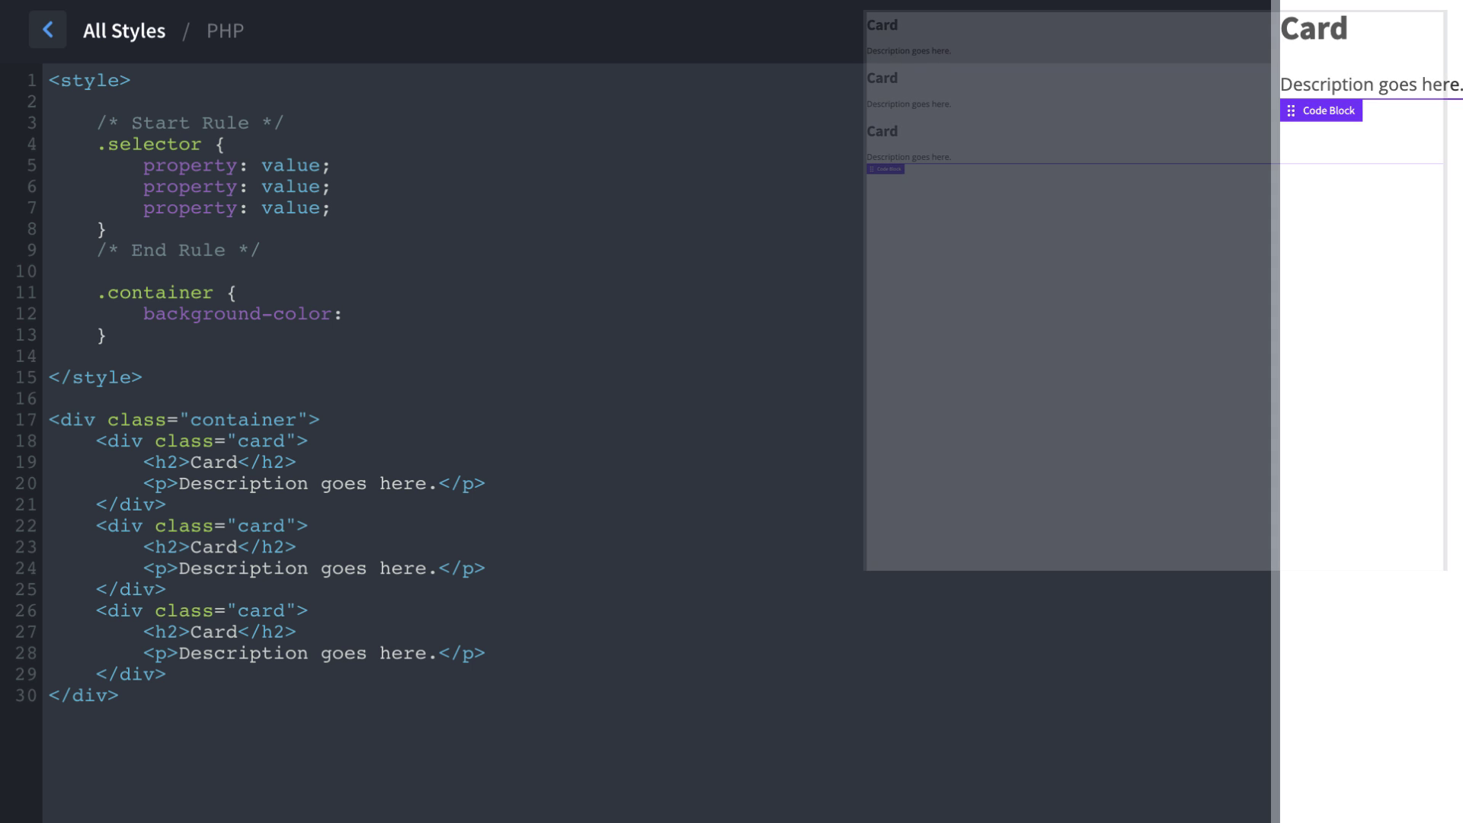
type(" black;")
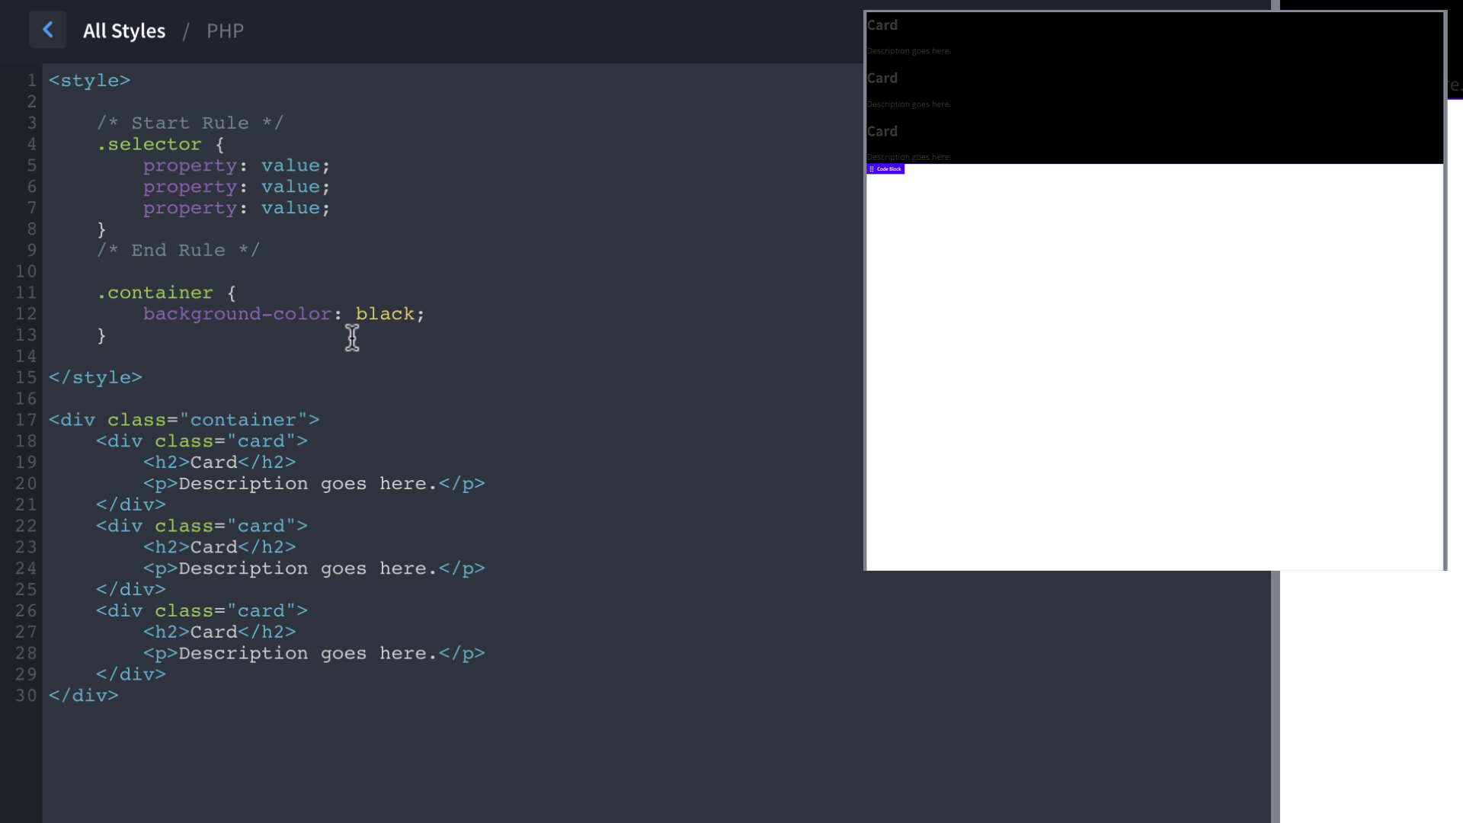
left_click_drag(109, 335, 50, 298)
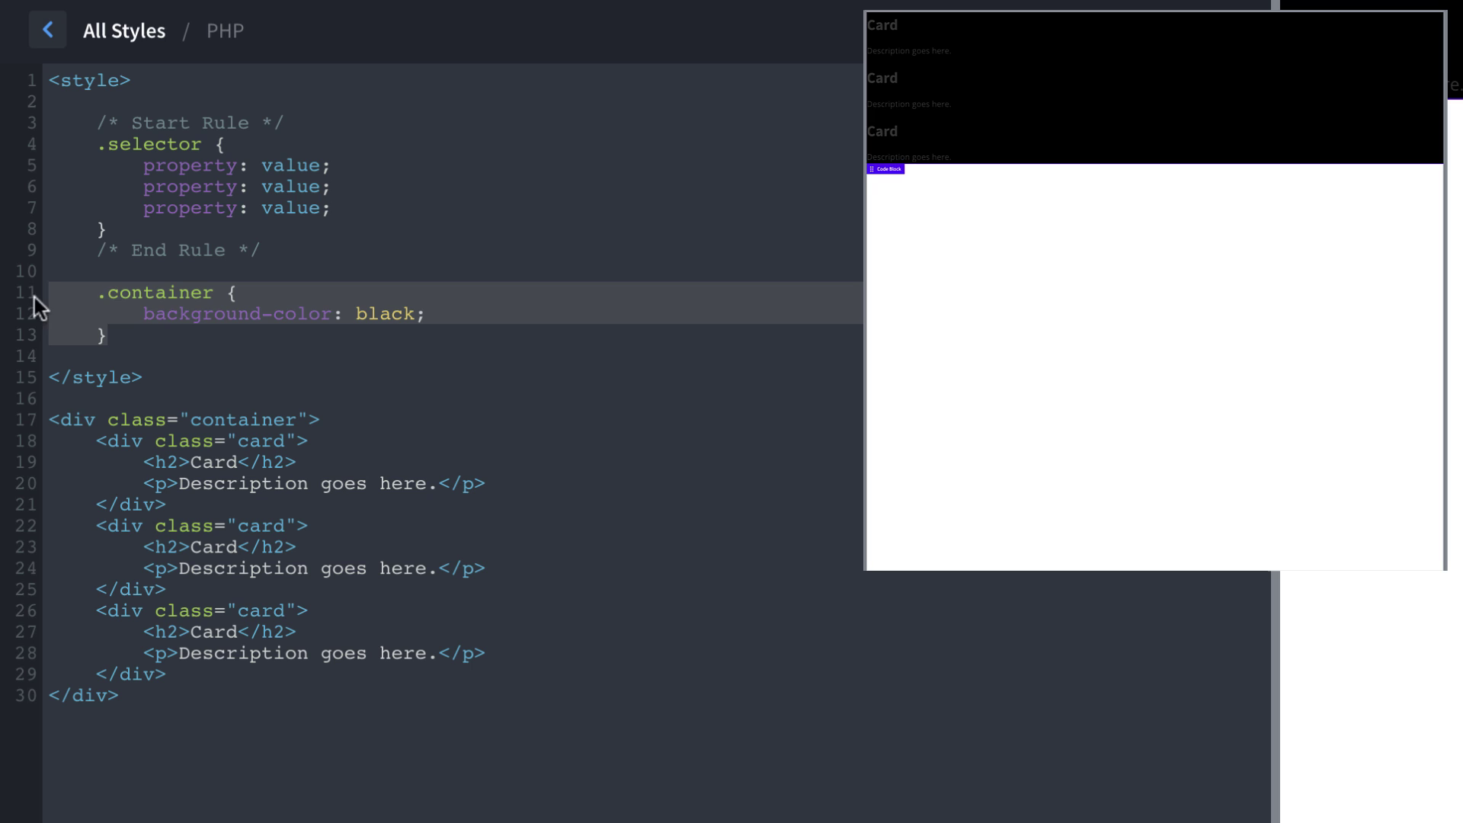
left_click(171, 334)
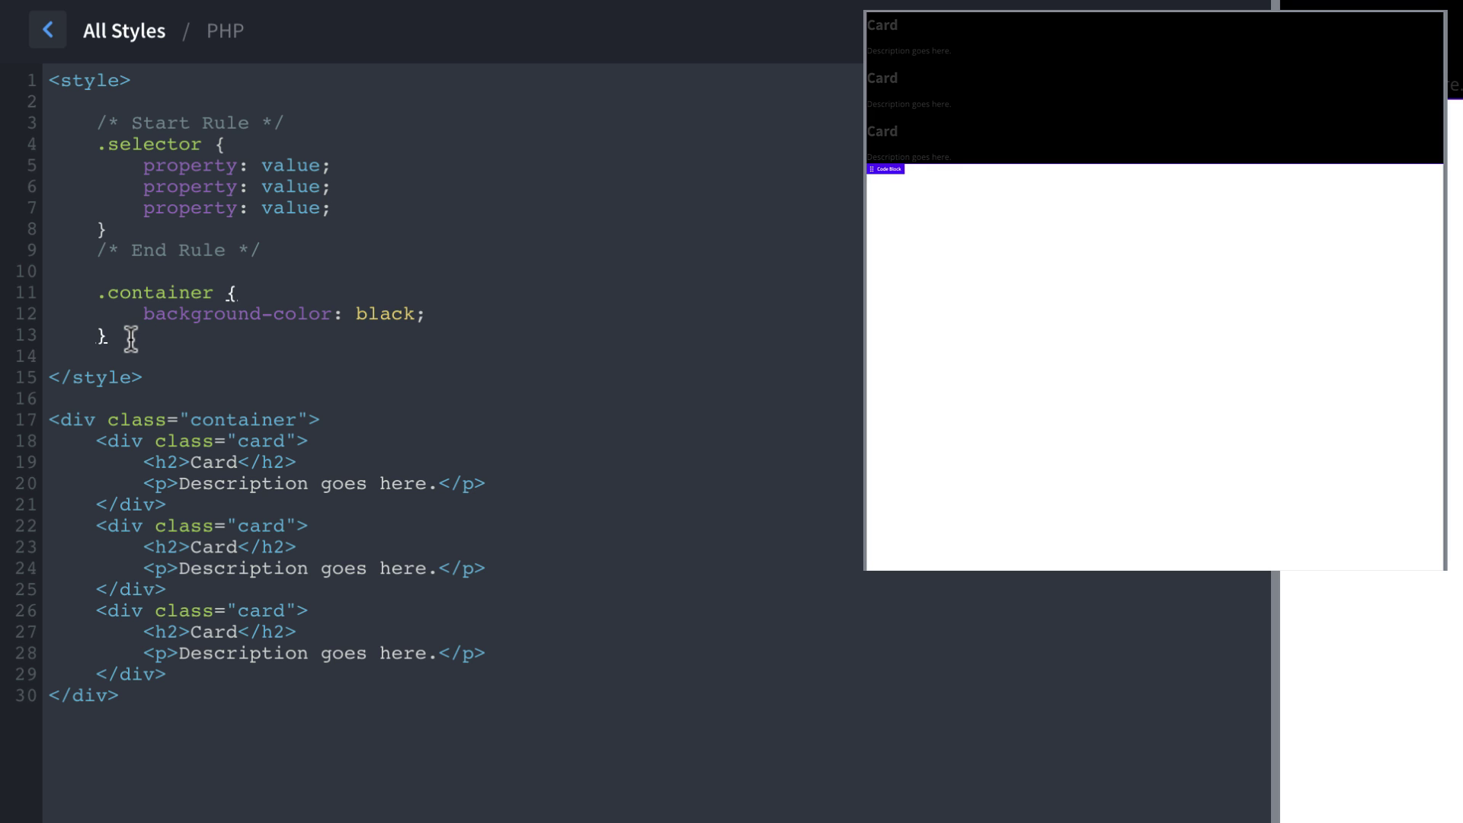
left_click_drag(122, 336, 16, 299)
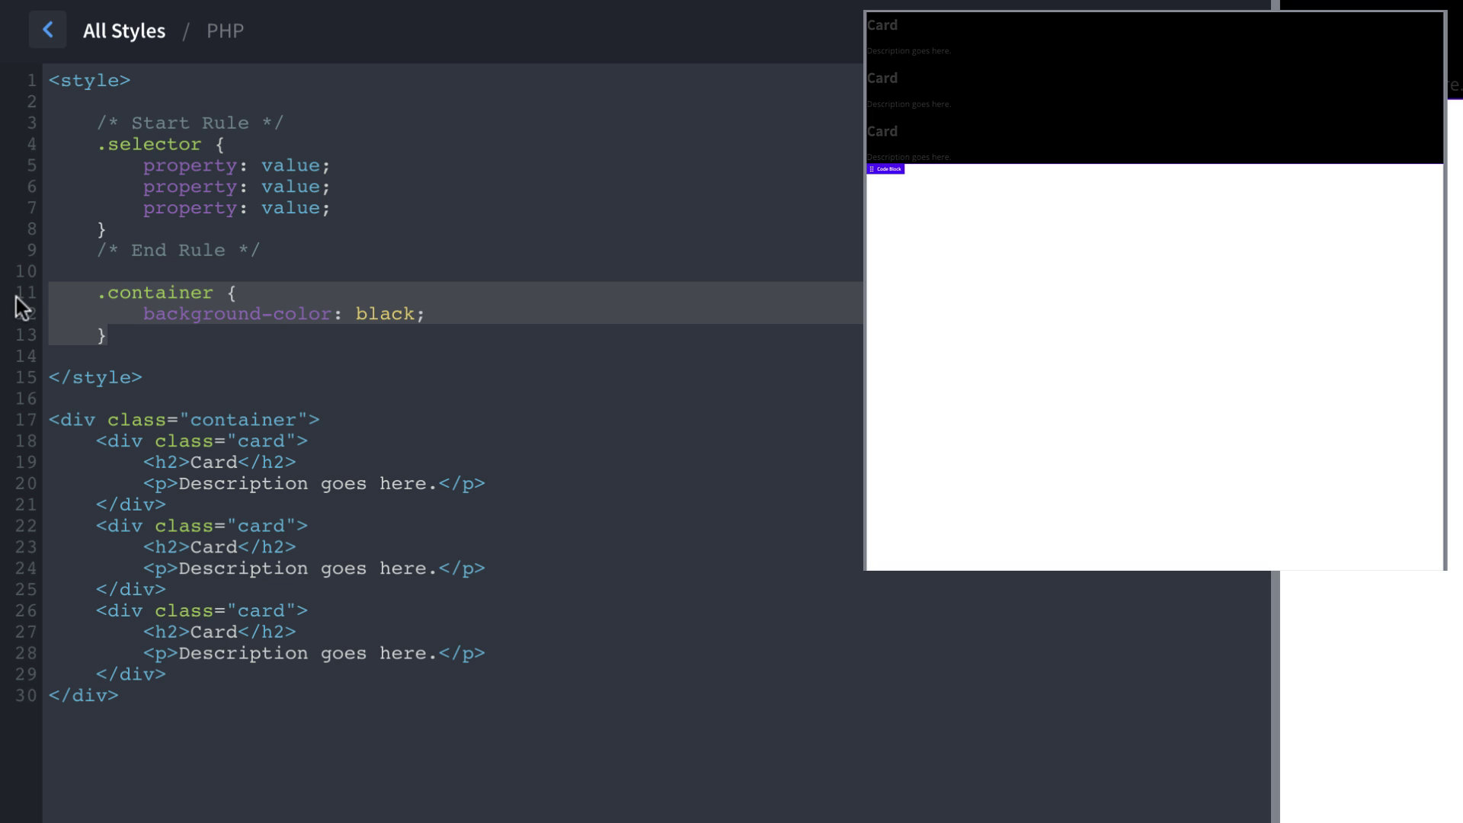
left_click(118, 335)
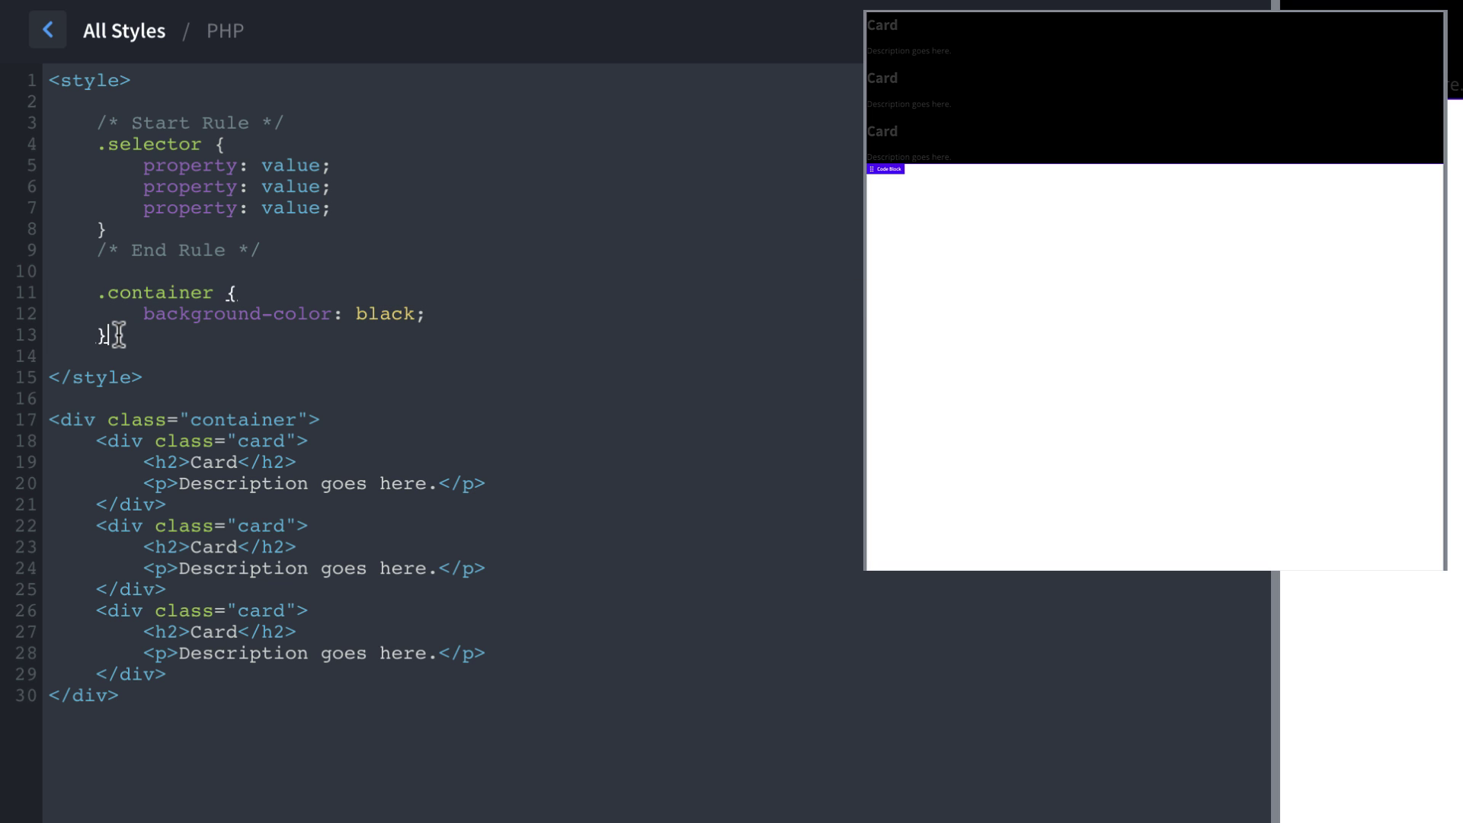
left_click_drag(118, 336, 56, 294)
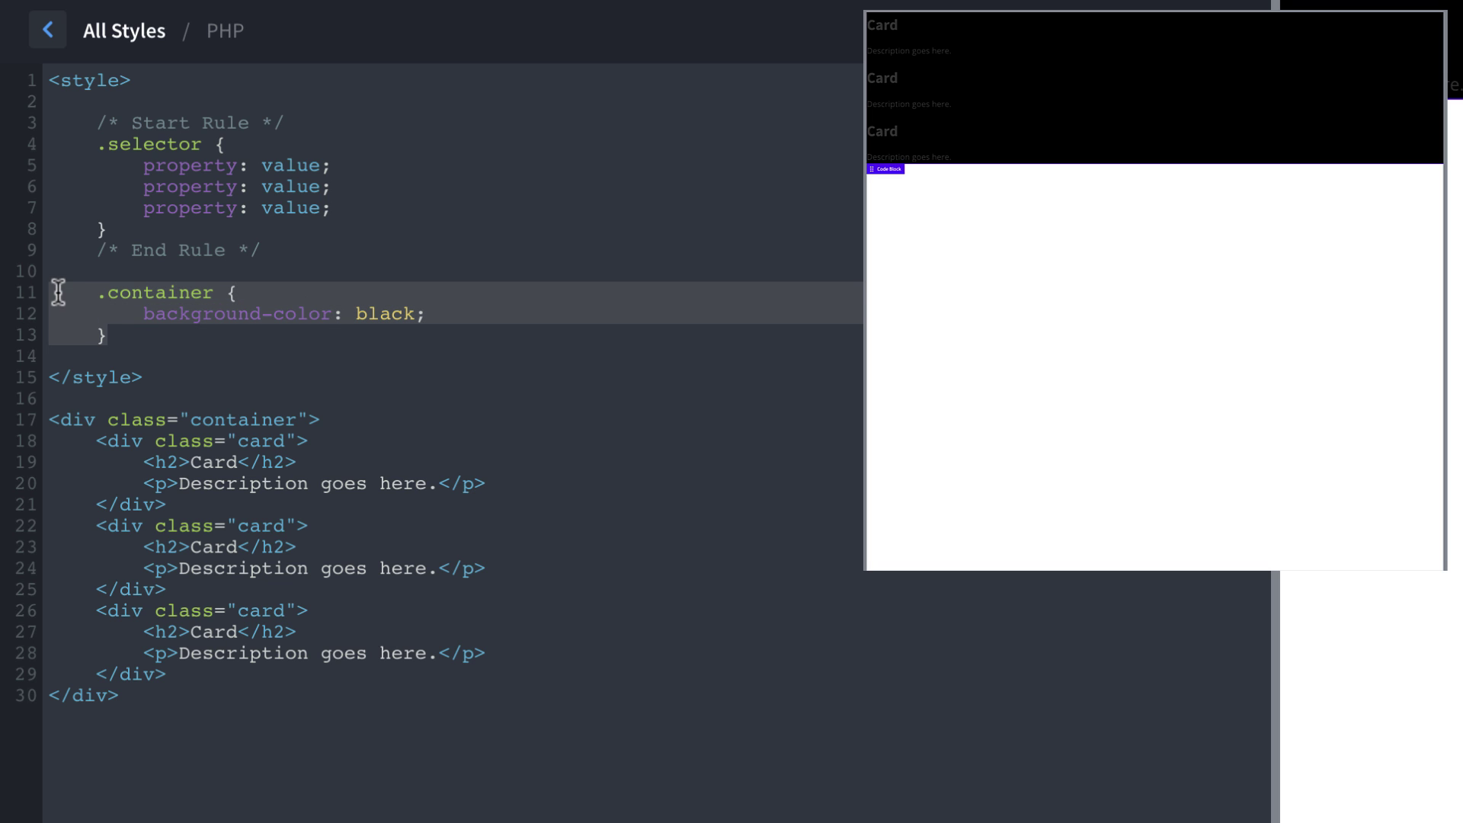
left_click(216, 292)
left_click_drag(216, 292, 95, 292)
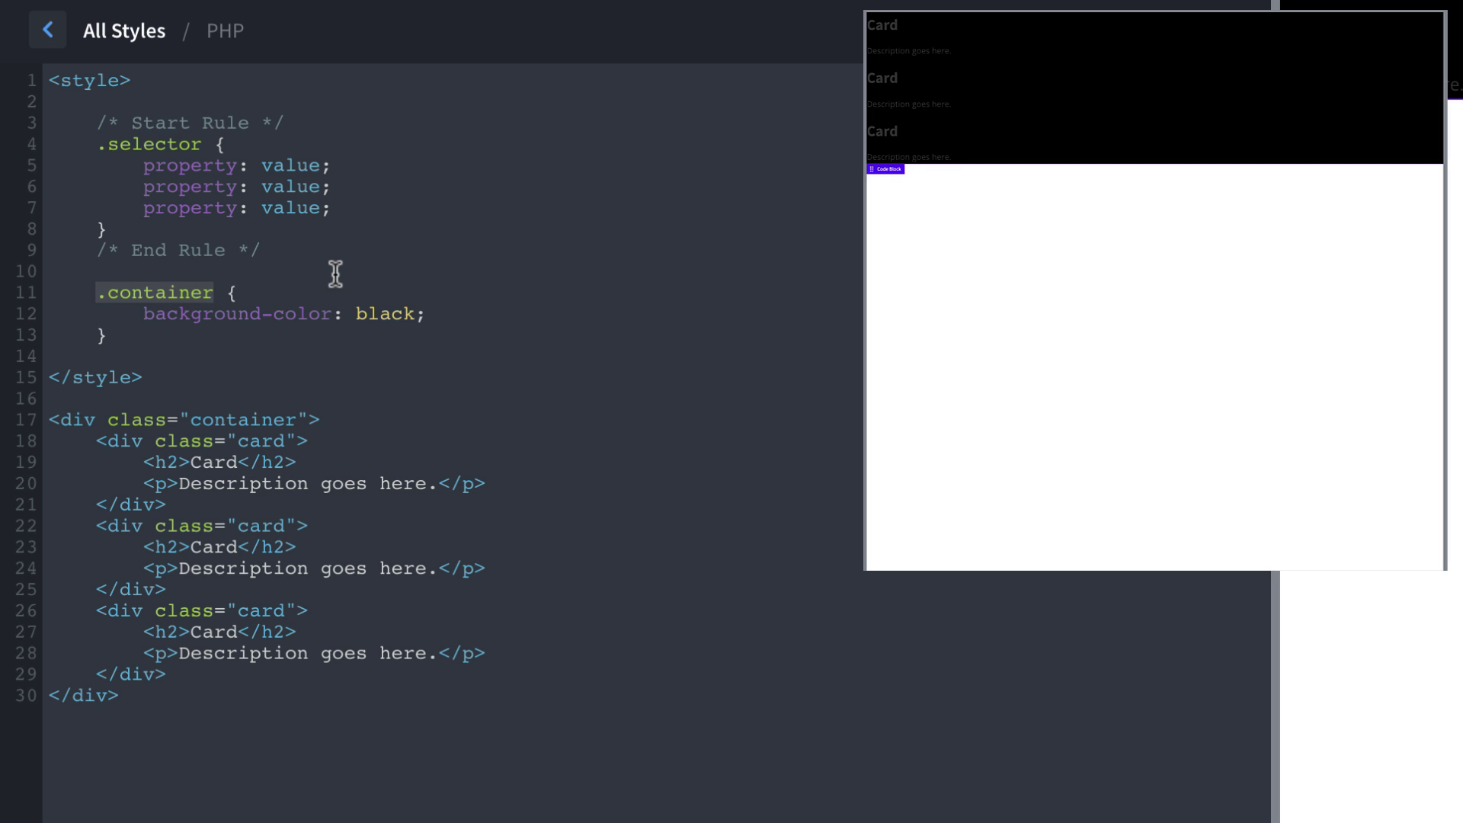
left_click(107, 293)
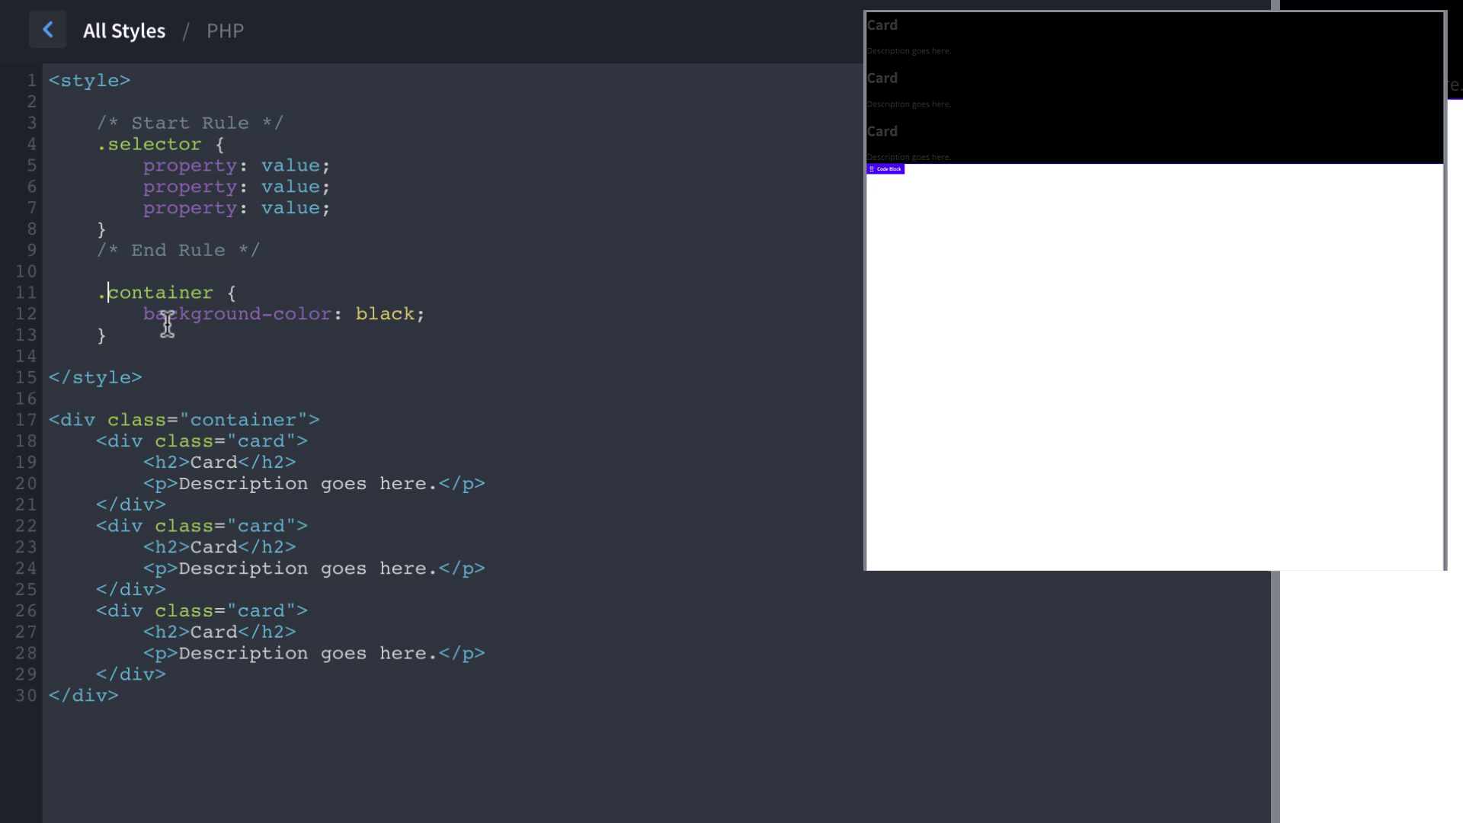
key("BackSpace")
type("#")
key("BackSpace")
type(".")
left_click_drag(214, 292, 97, 293)
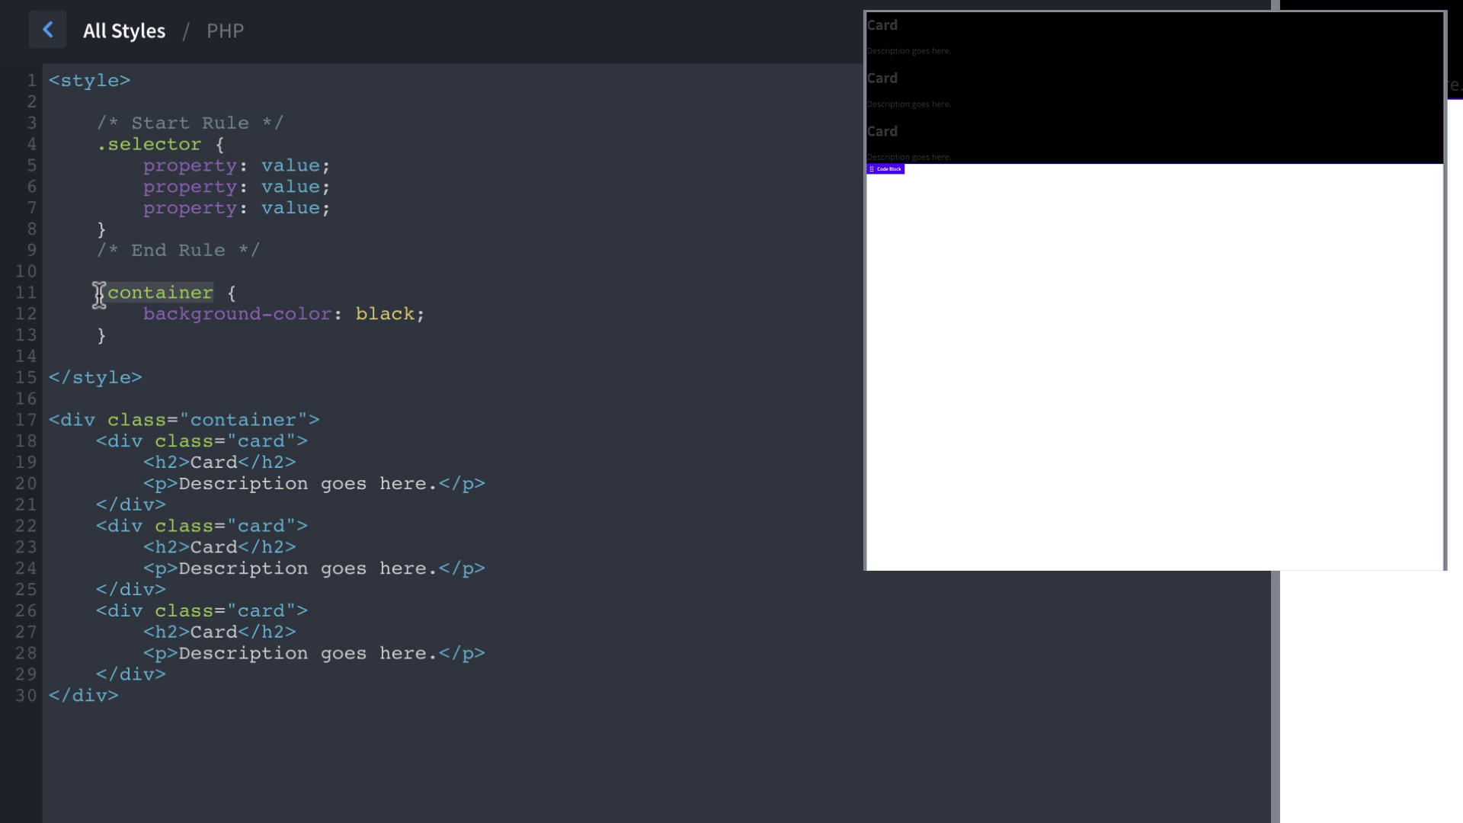
type("div")
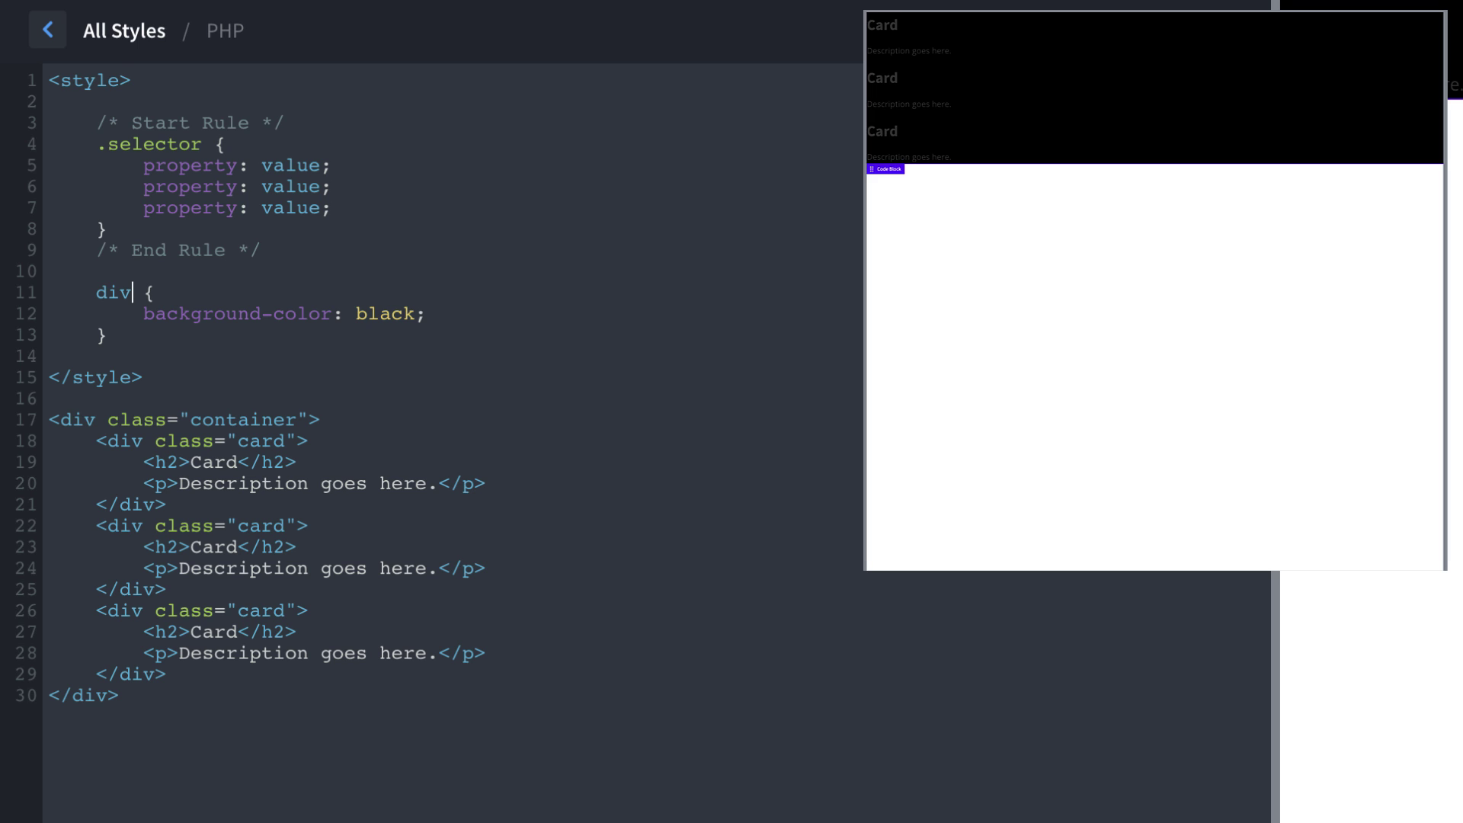
key("BackSpace")
key("BackSpace")
key("BackSpace")
type(".container")
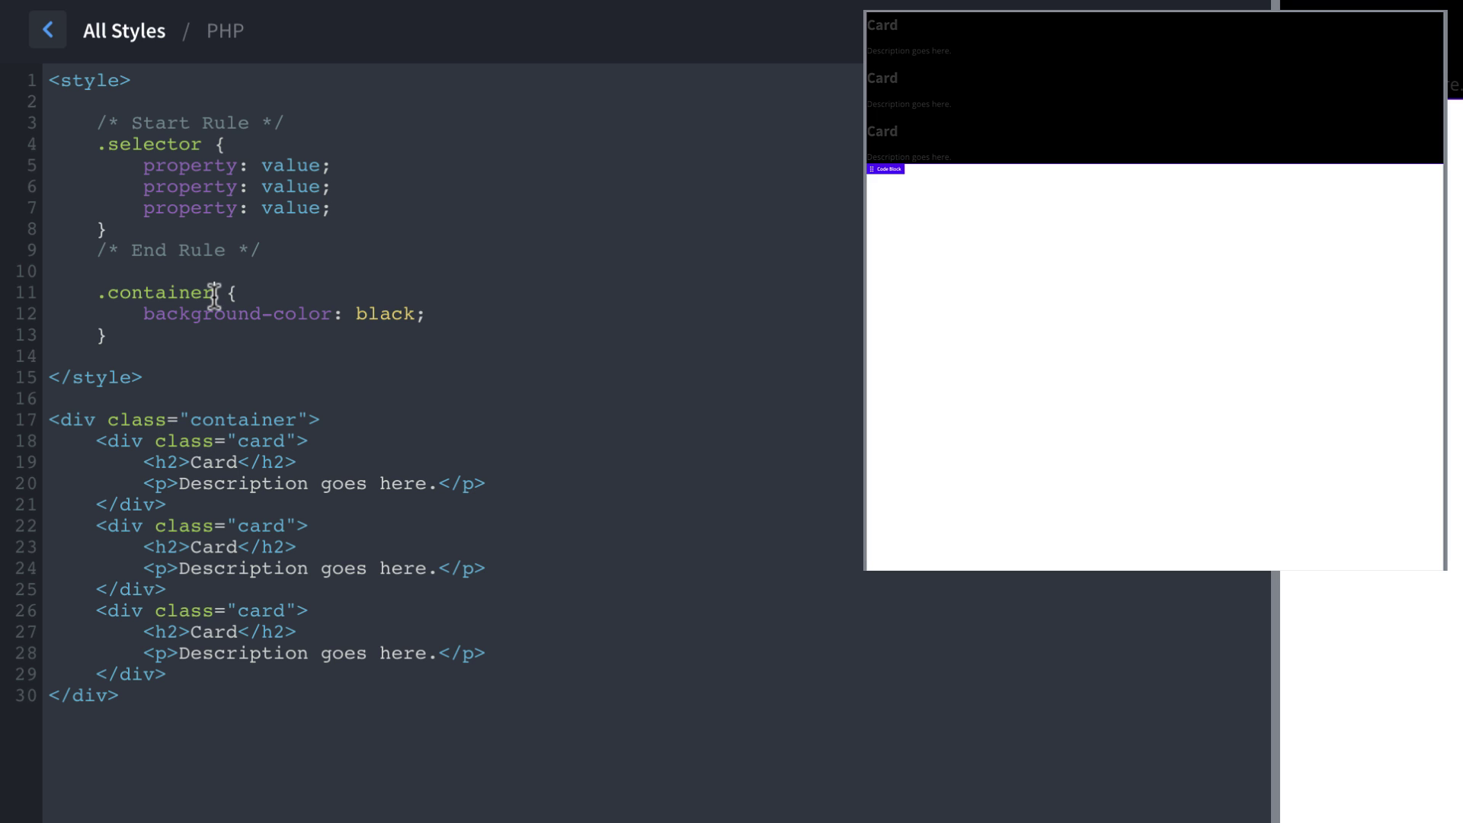
left_click_drag(214, 290, 112, 294)
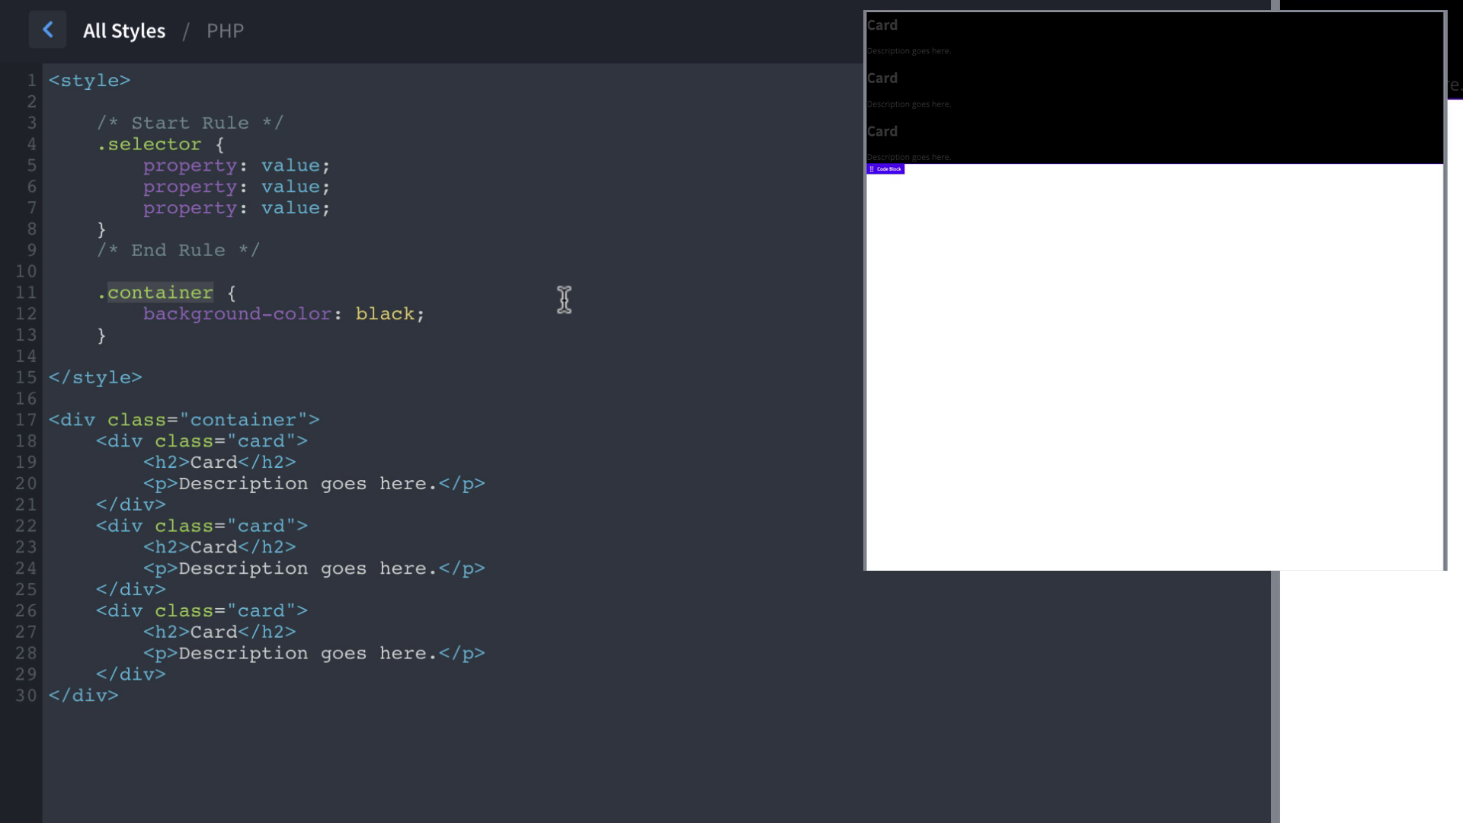
- Rename the rule to .card with padding 32px, border-radius 8px and border 1px black solid
type("card")
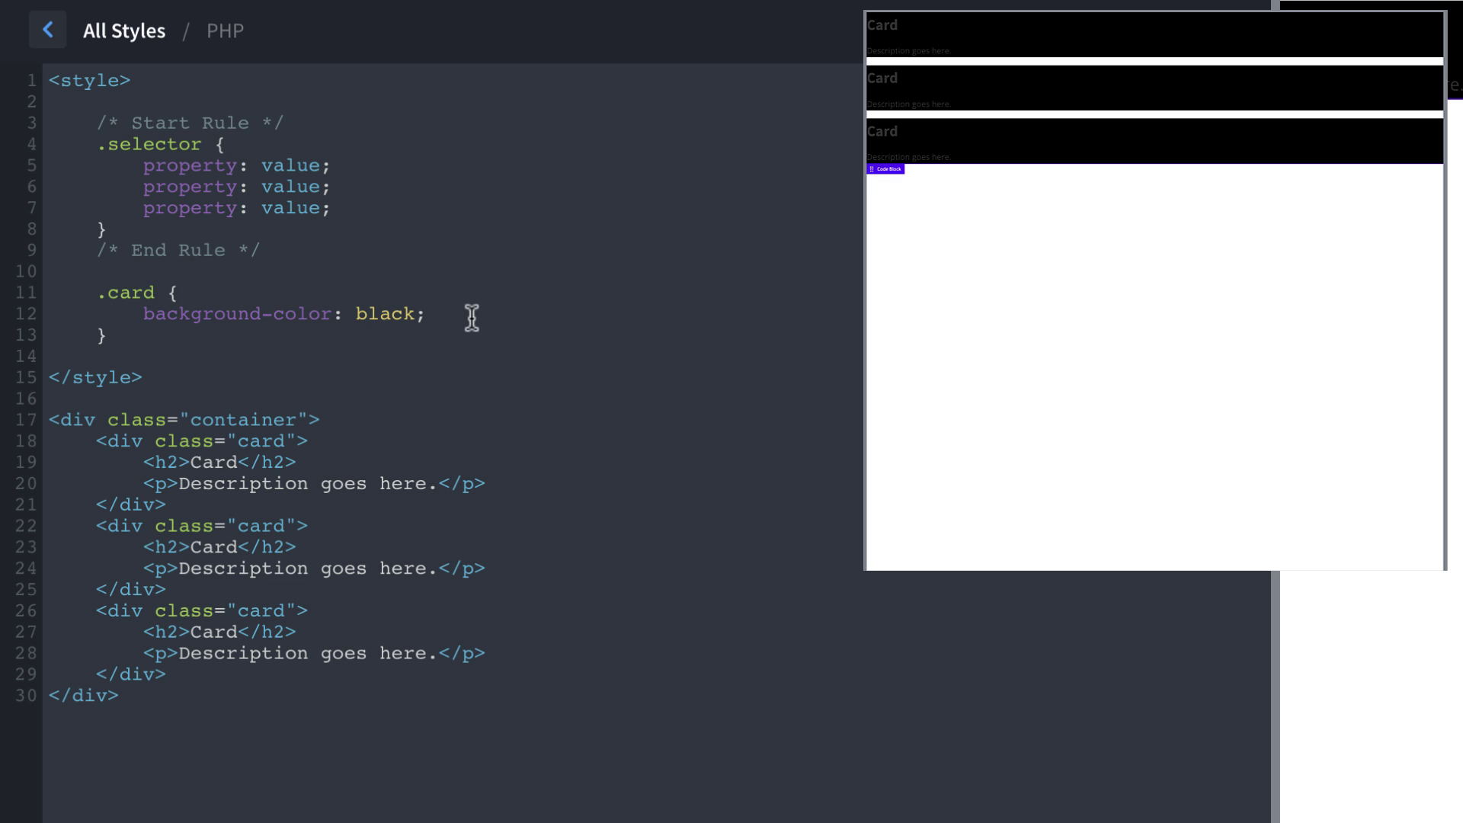
left_click(435, 313)
left_click_drag(423, 314, 145, 315)
type("paddi")
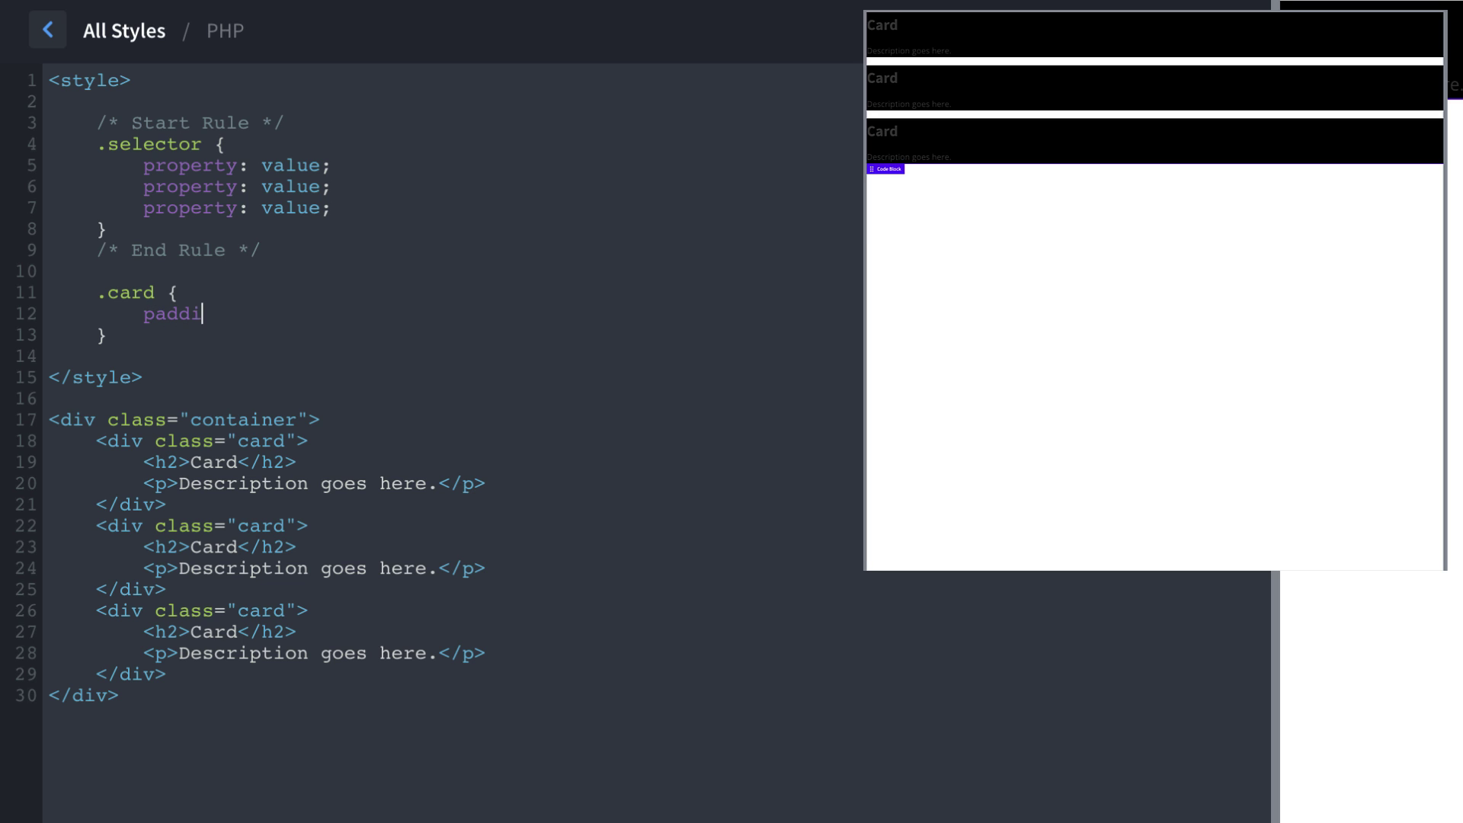
type("ng: 32px;")
key("Return")
type("border-radius: 8px")
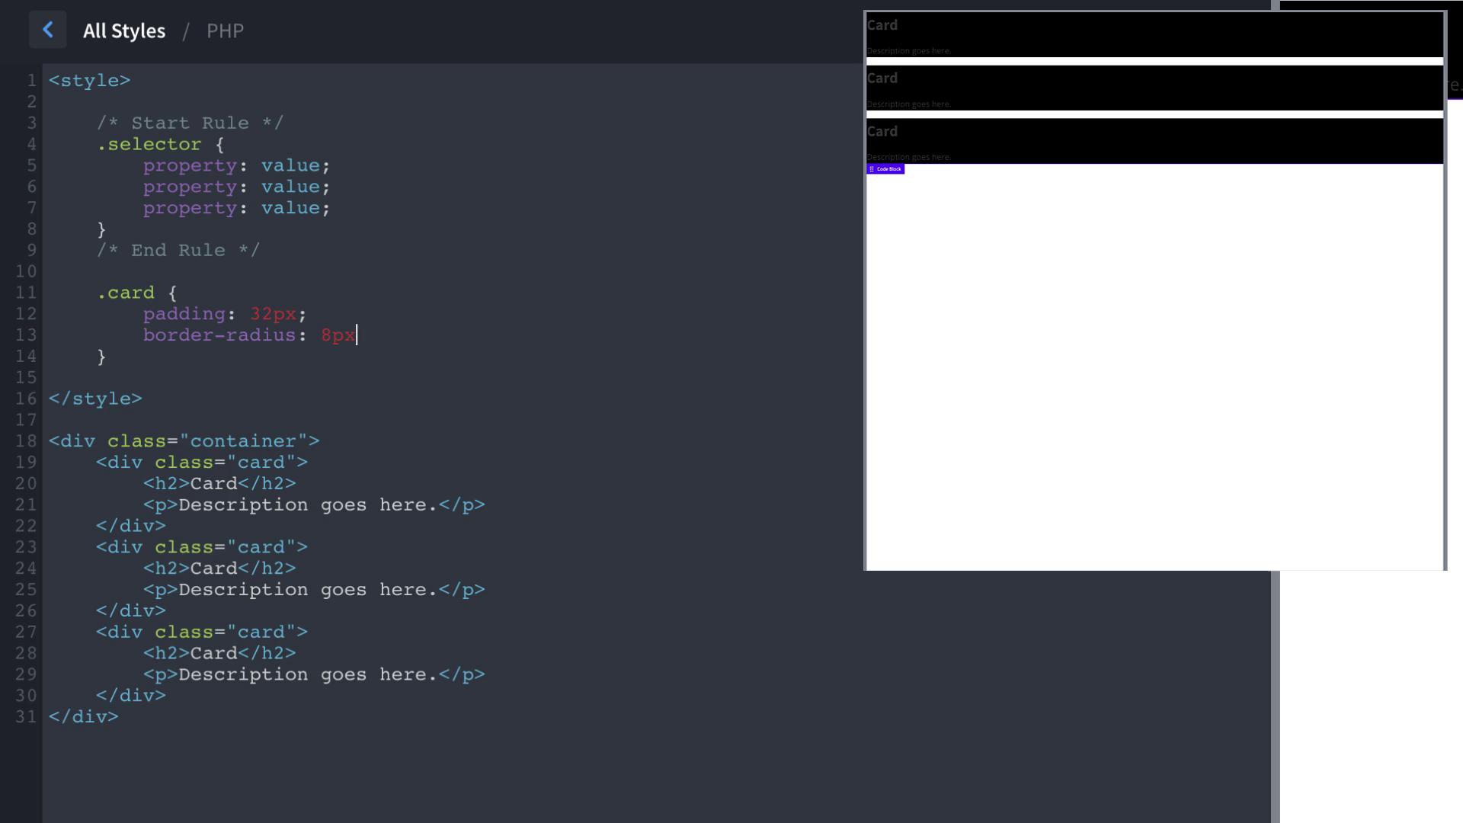
type(";")
key("Return")
type("border: 1px bal")
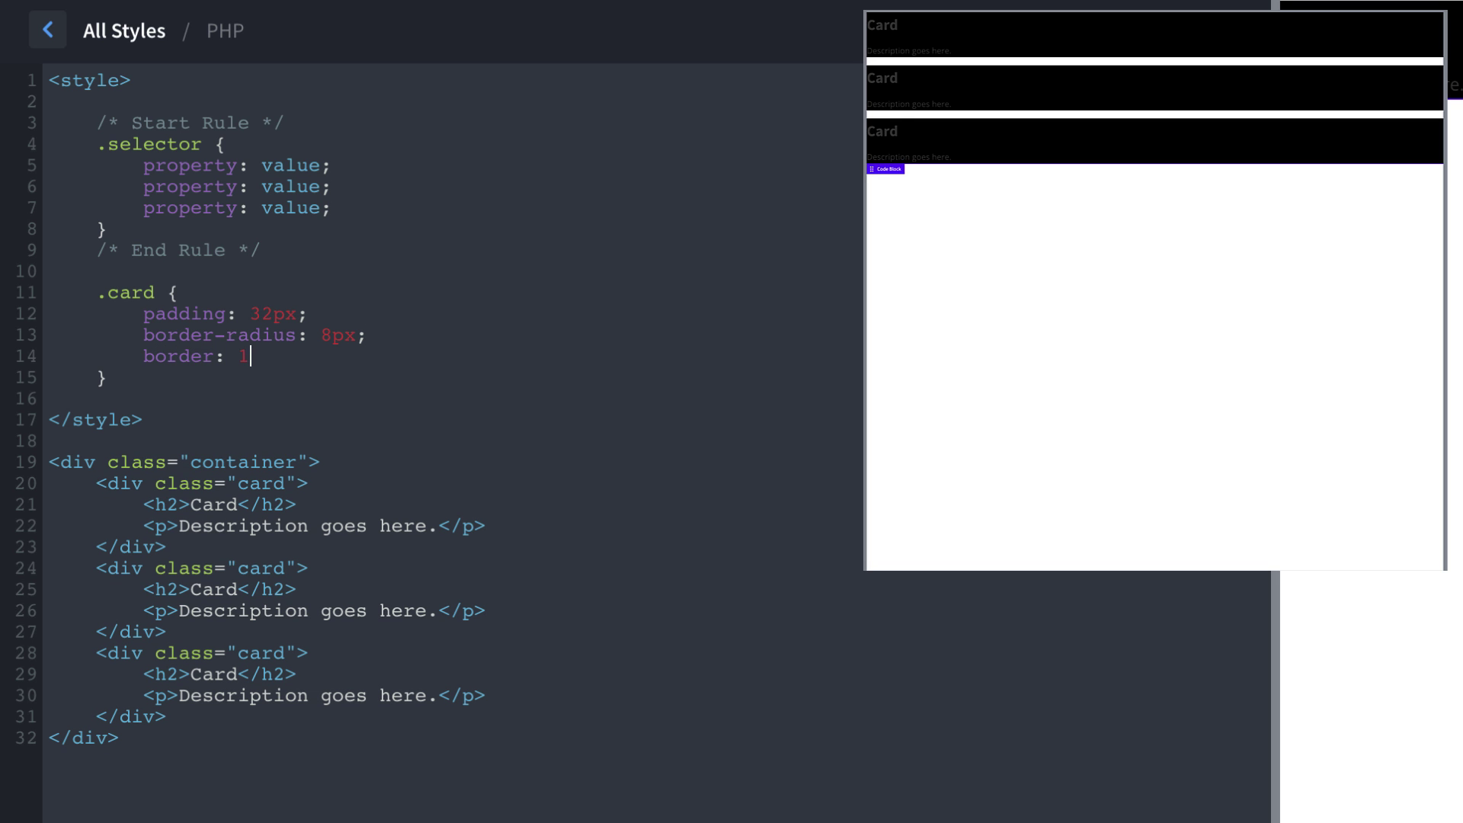
key("BackSpace")
key("BackSpace")
type("solid;")
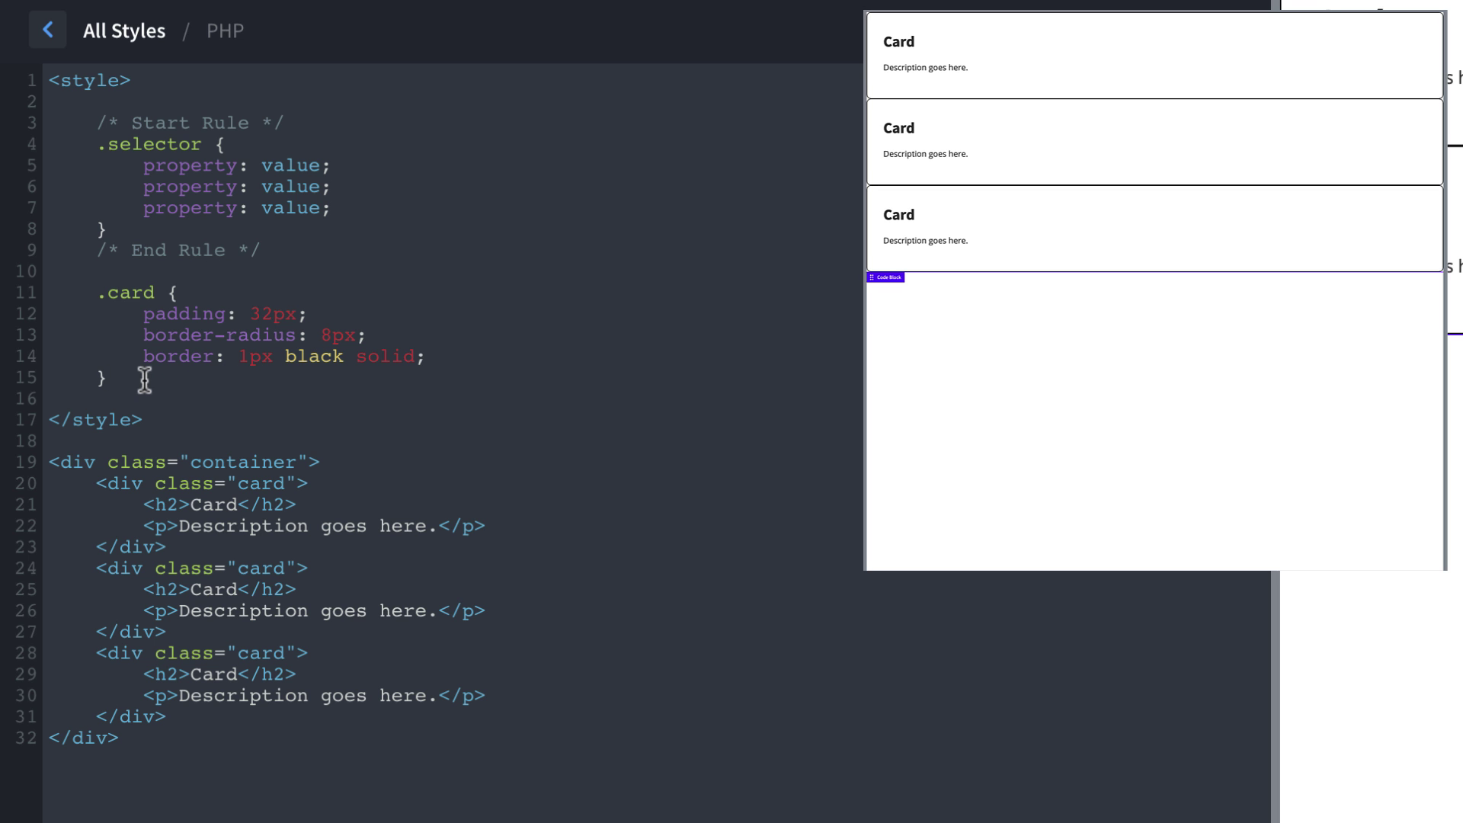
- Hide the Code Block's preview on the page
left_click_drag(105, 377, 53, 327)
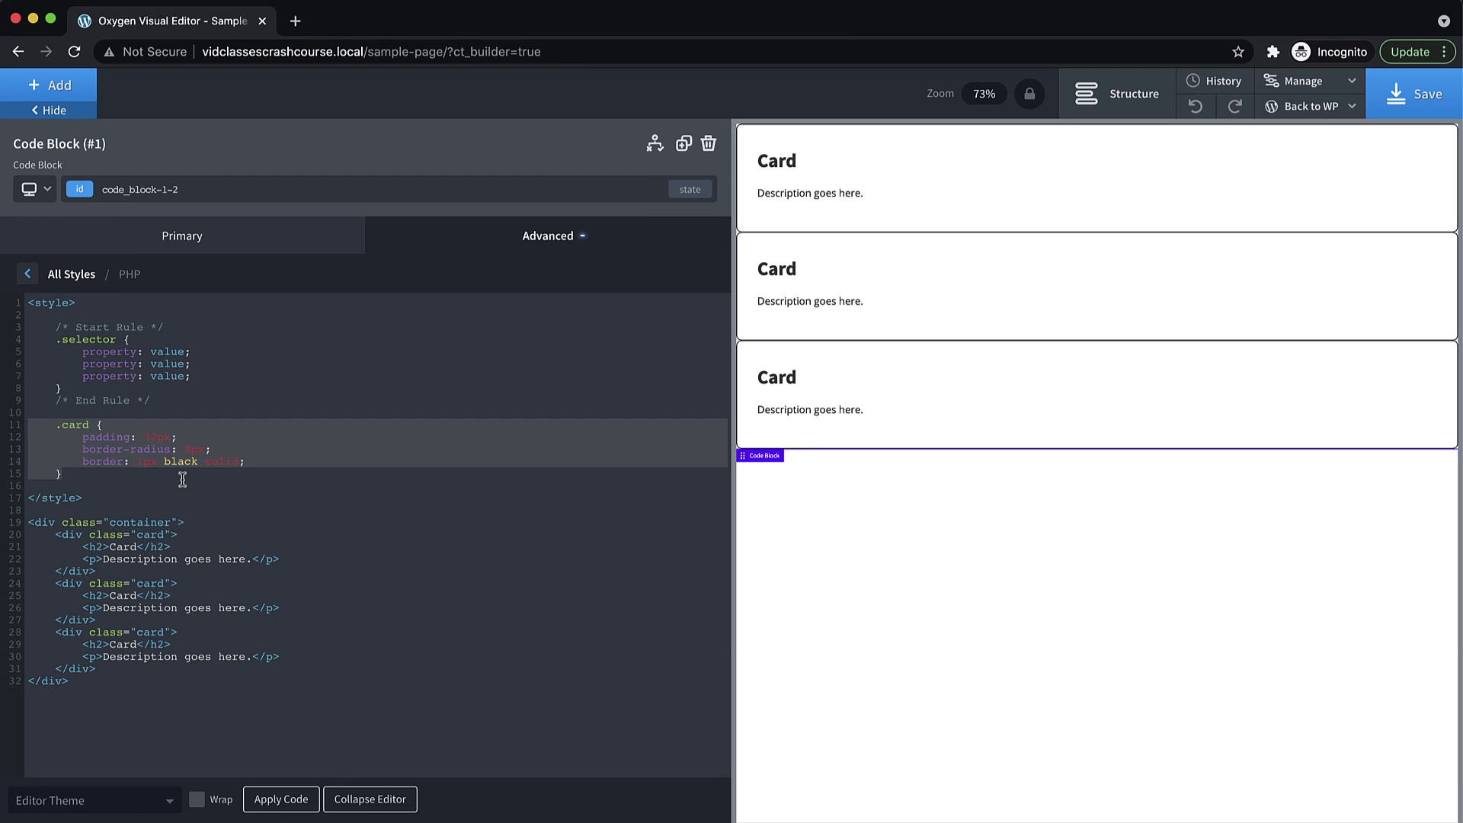
left_click(267, 421)
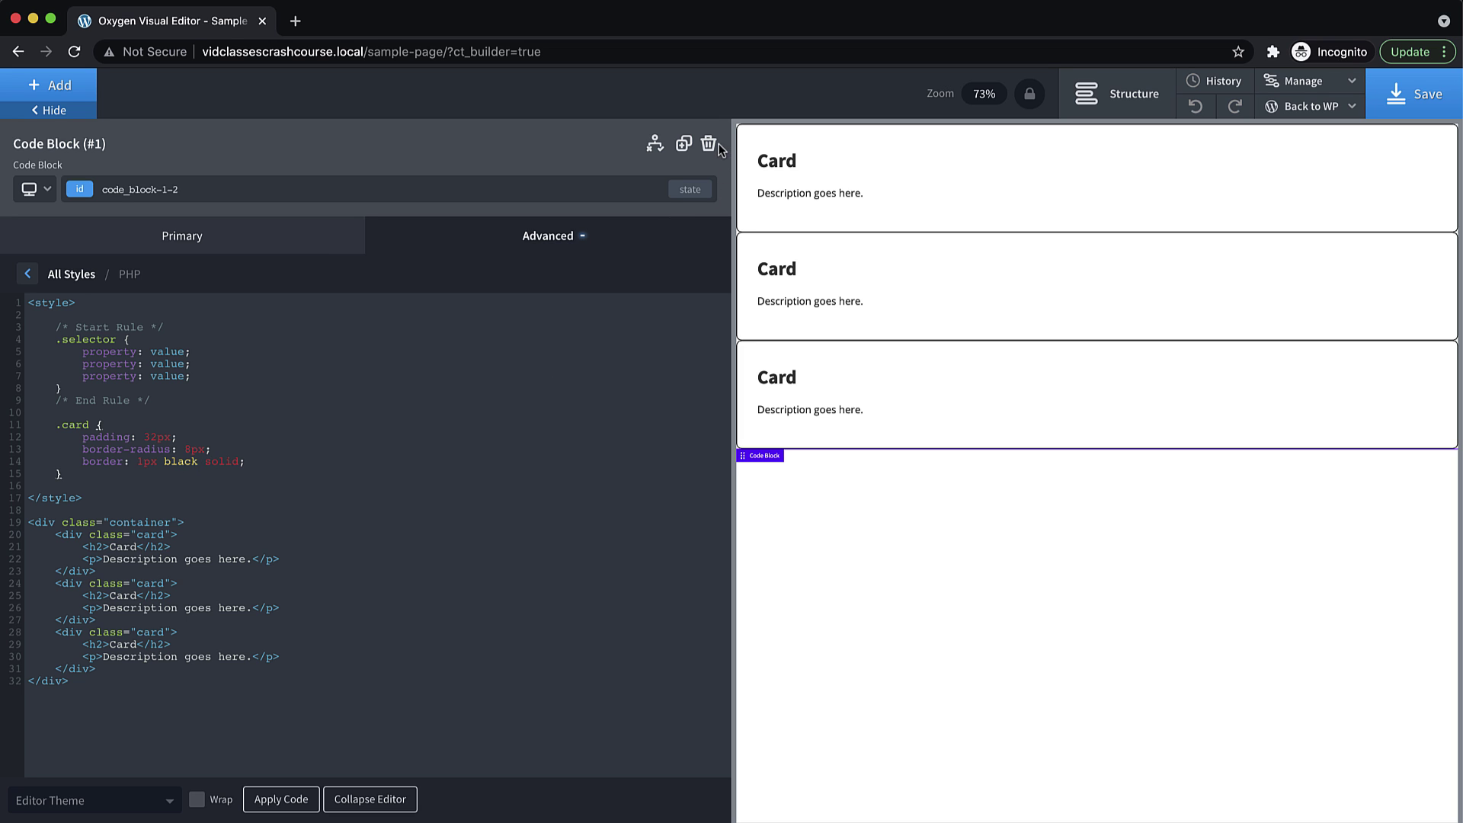
left_click(1117, 93)
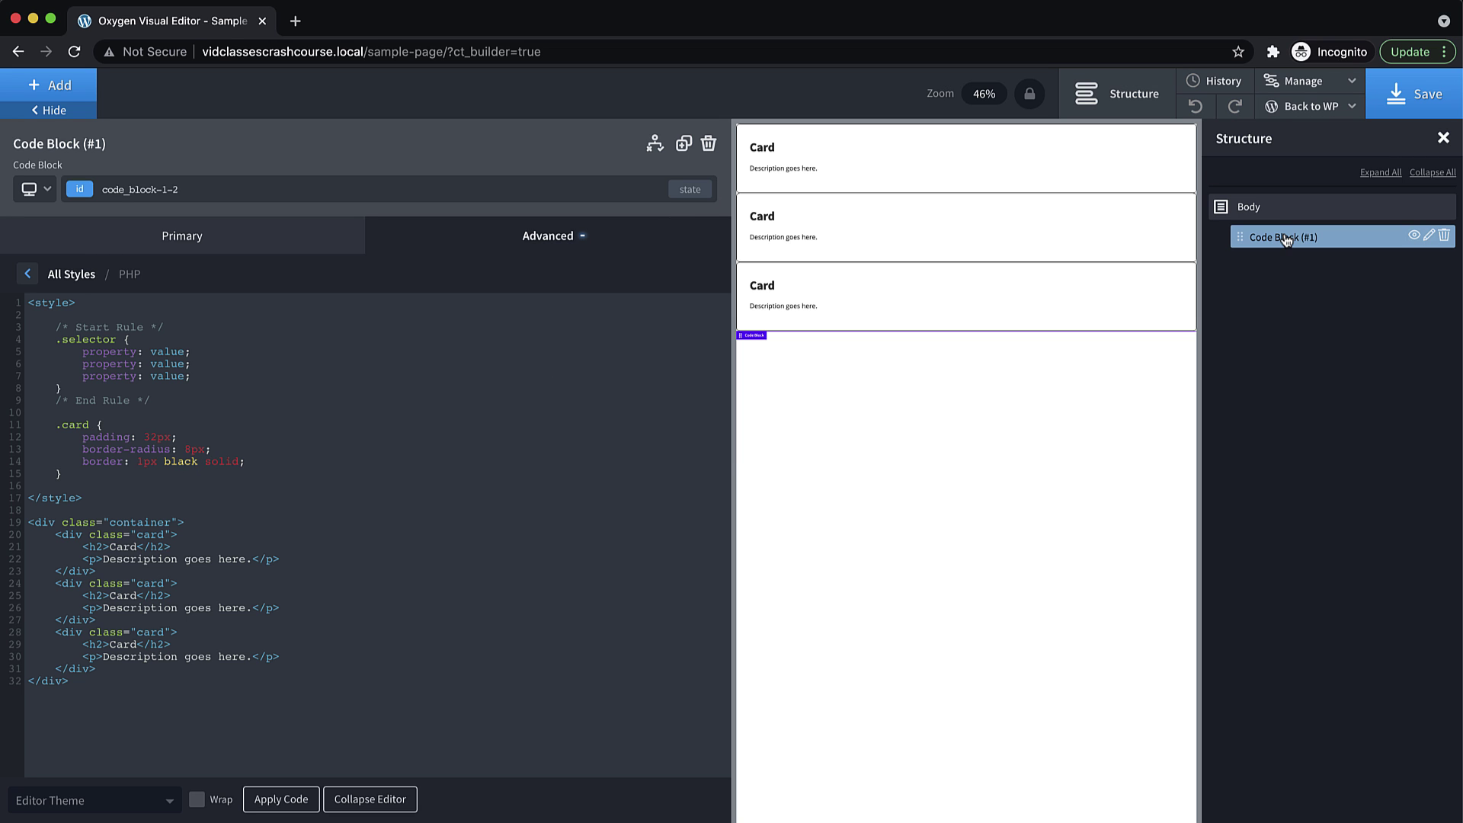
left_click(1417, 236)
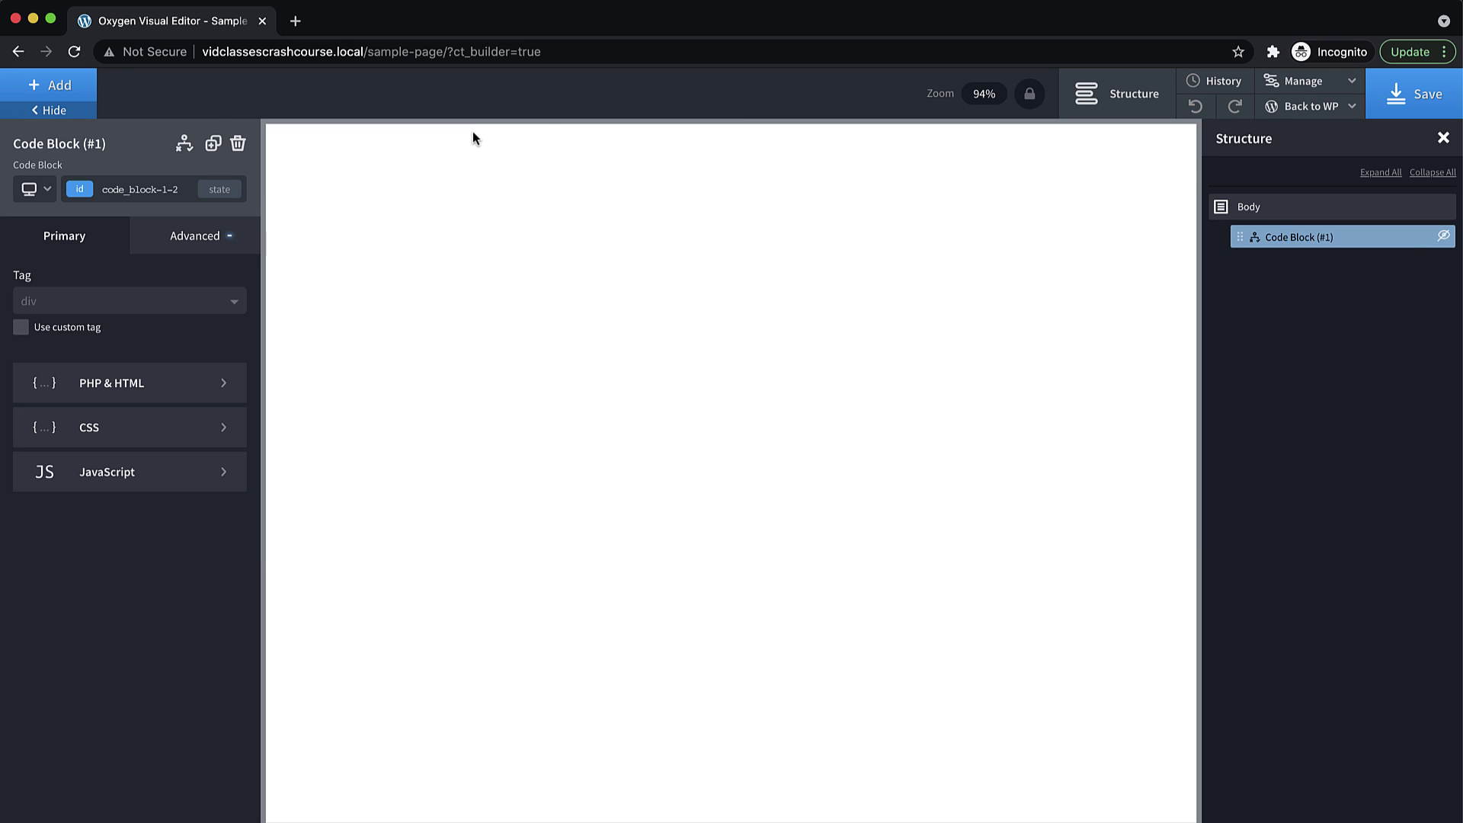
- Insert a section, a div inside it, and an h2 heading inside the div
left_click(89, 86)
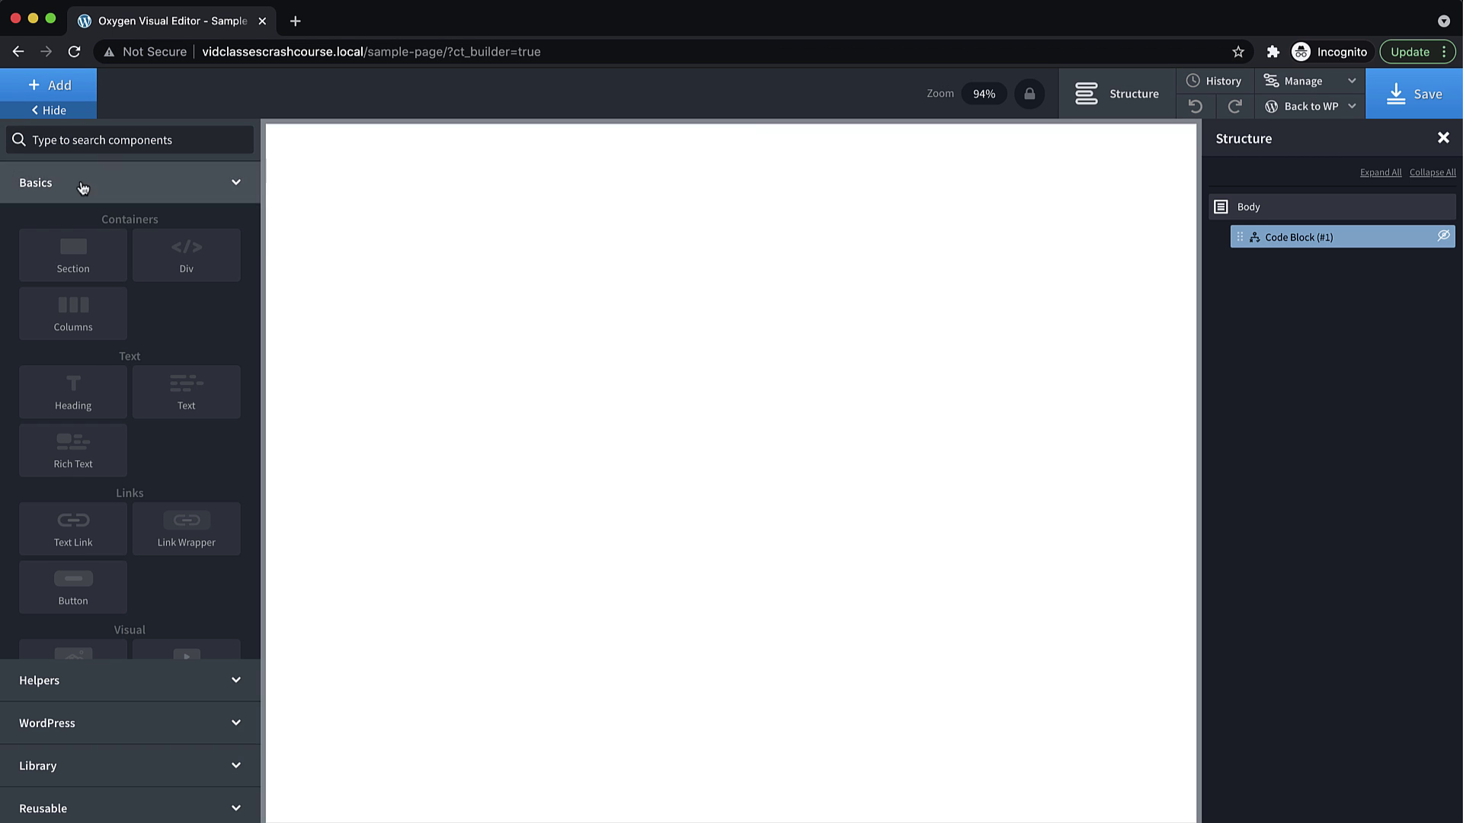
left_click(68, 258)
left_click(80, 93)
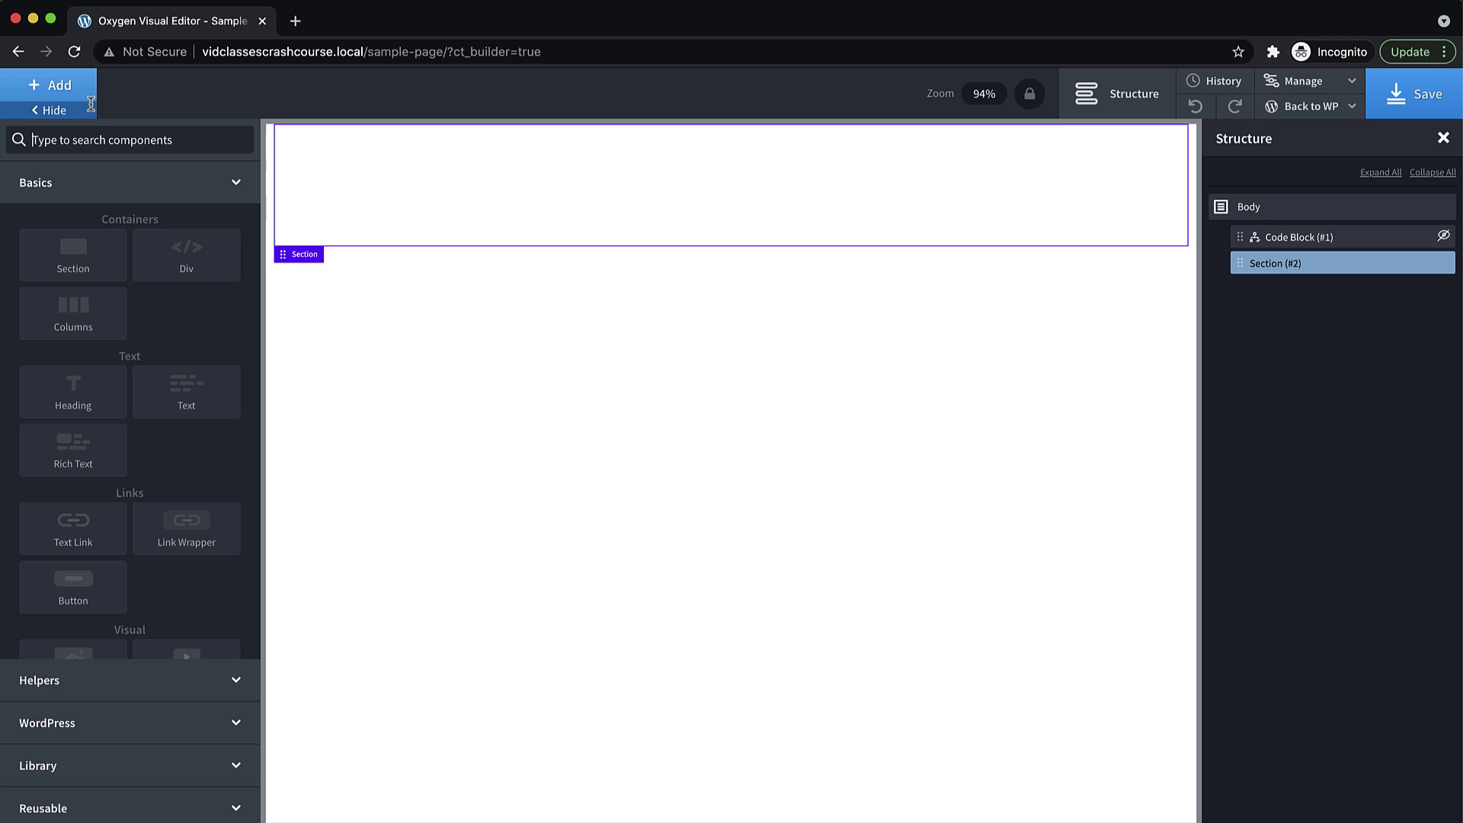
left_click(183, 256)
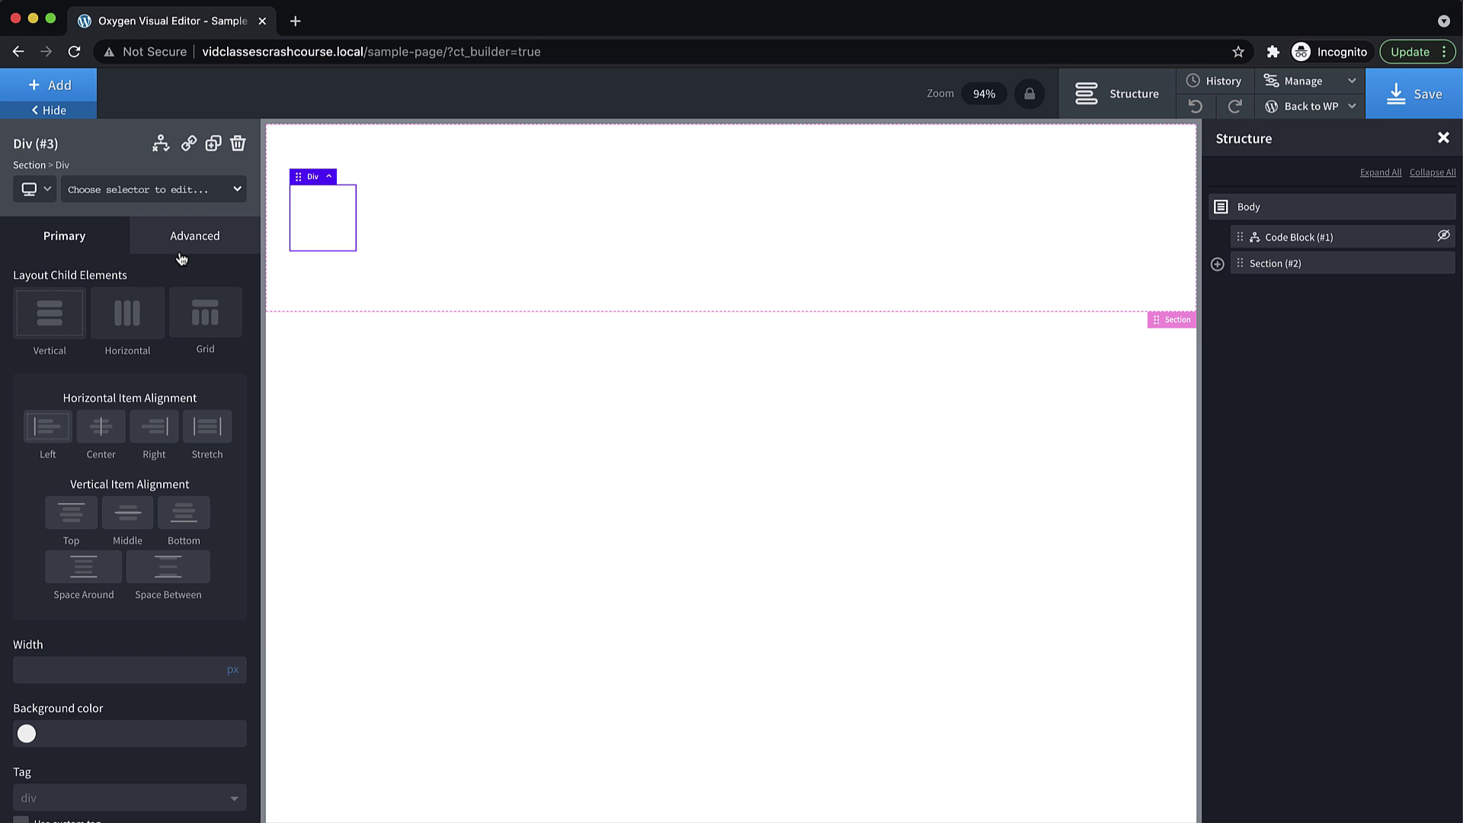
left_click(76, 88)
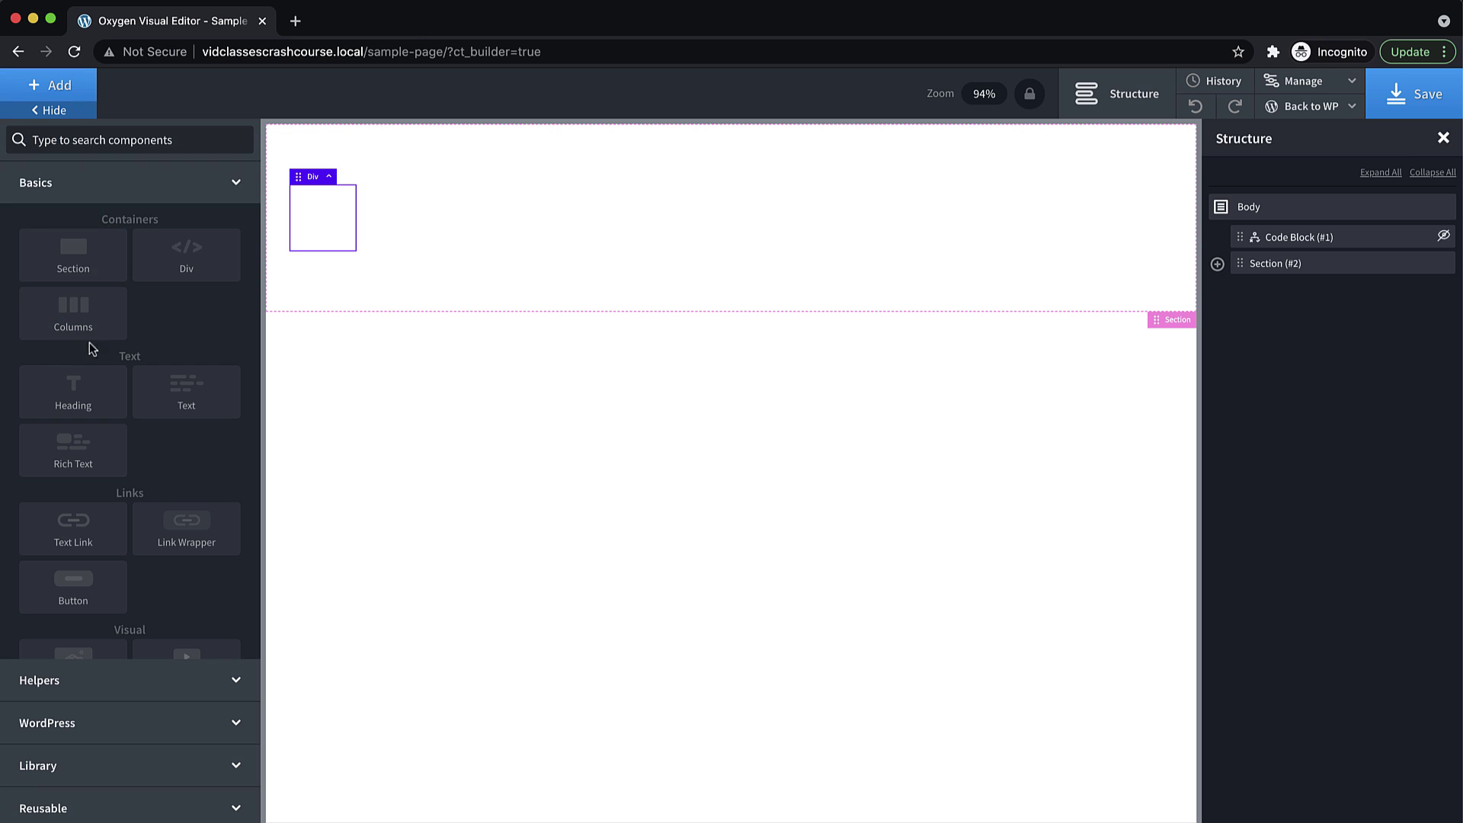
left_click(73, 389)
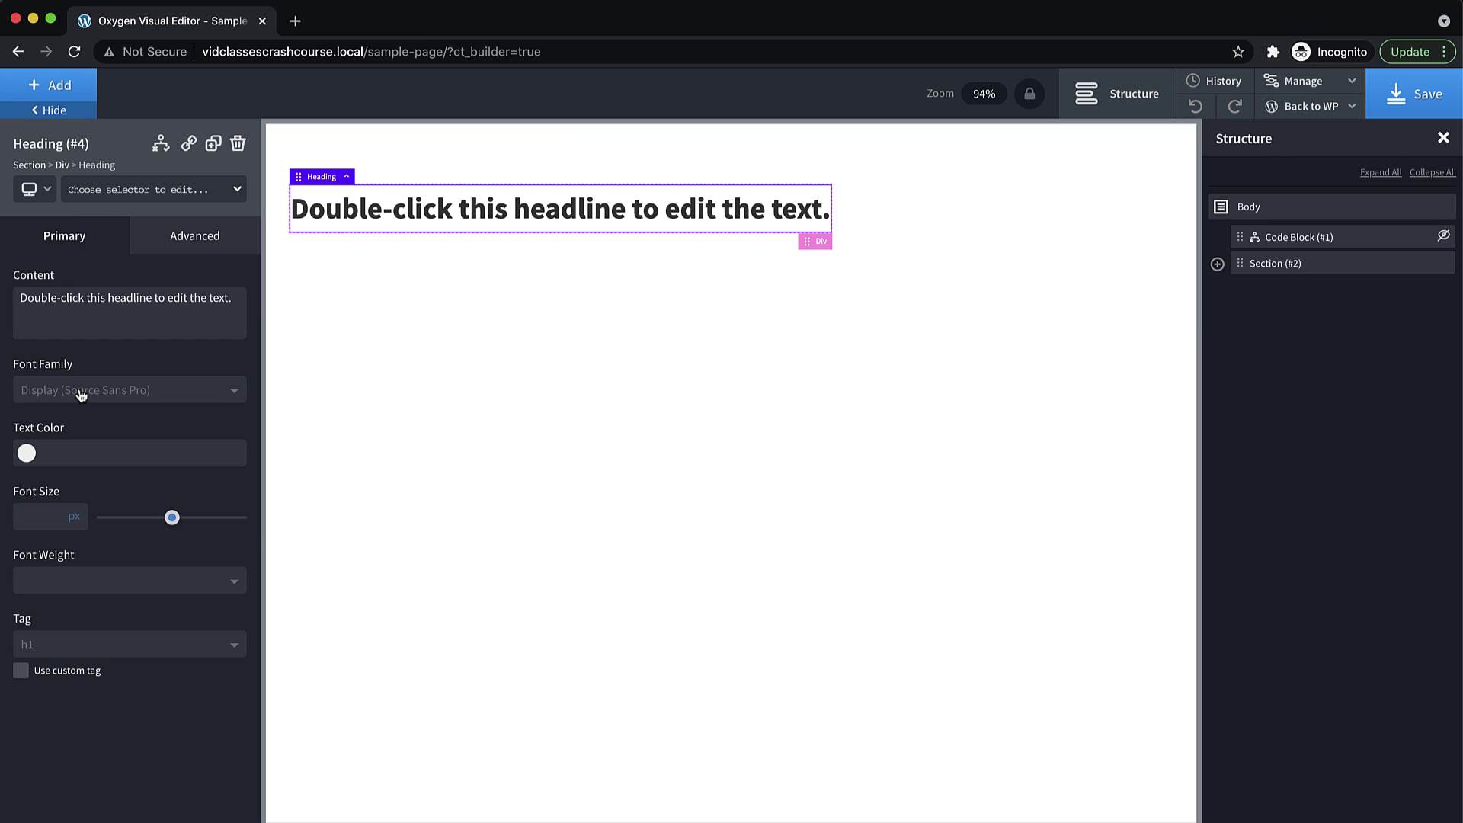
left_click(80, 654)
left_click(73, 694)
- Add a text block under the heading and select the containing div
left_click(38, 84)
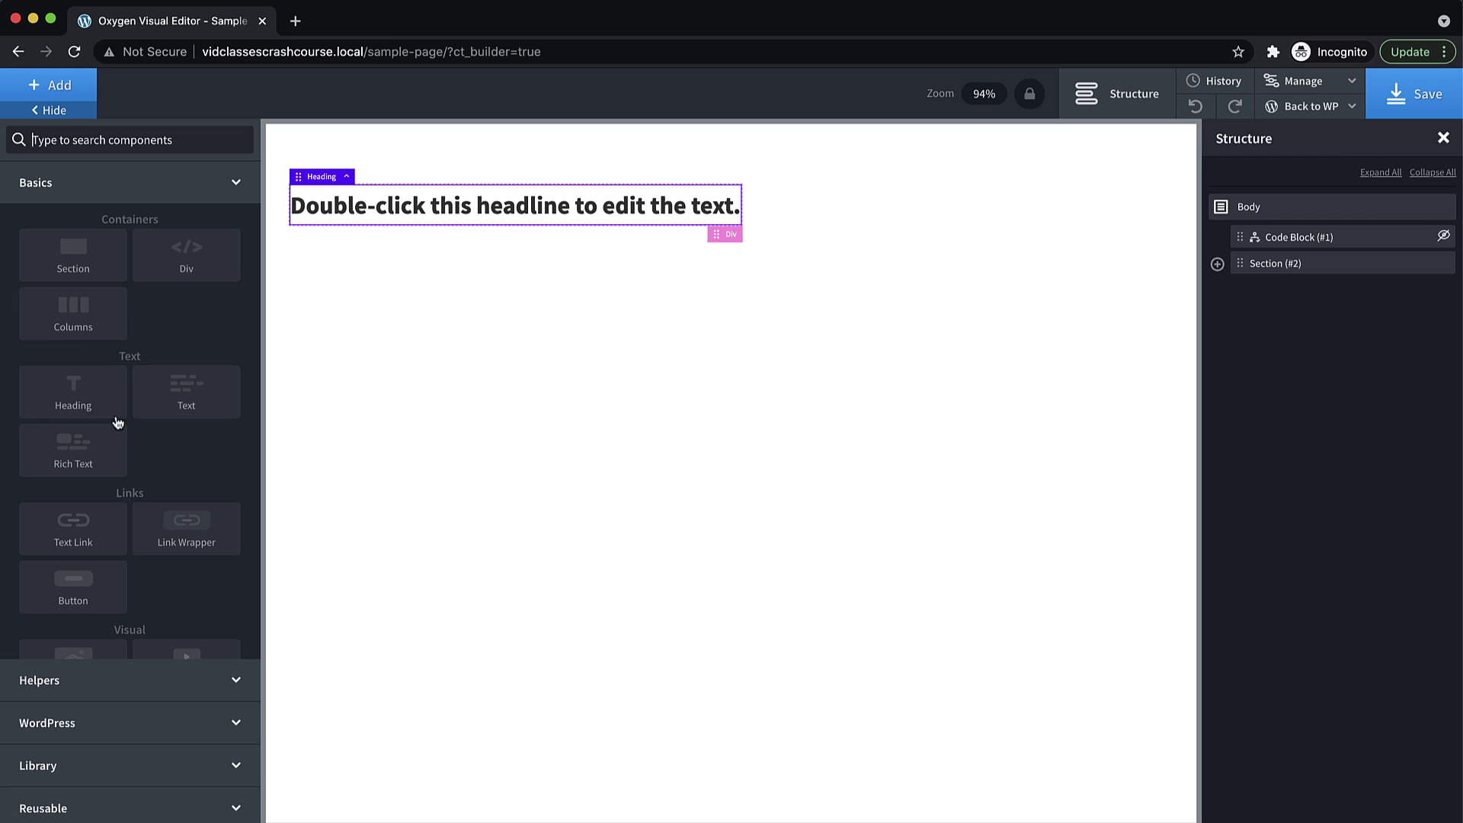
left_click(191, 389)
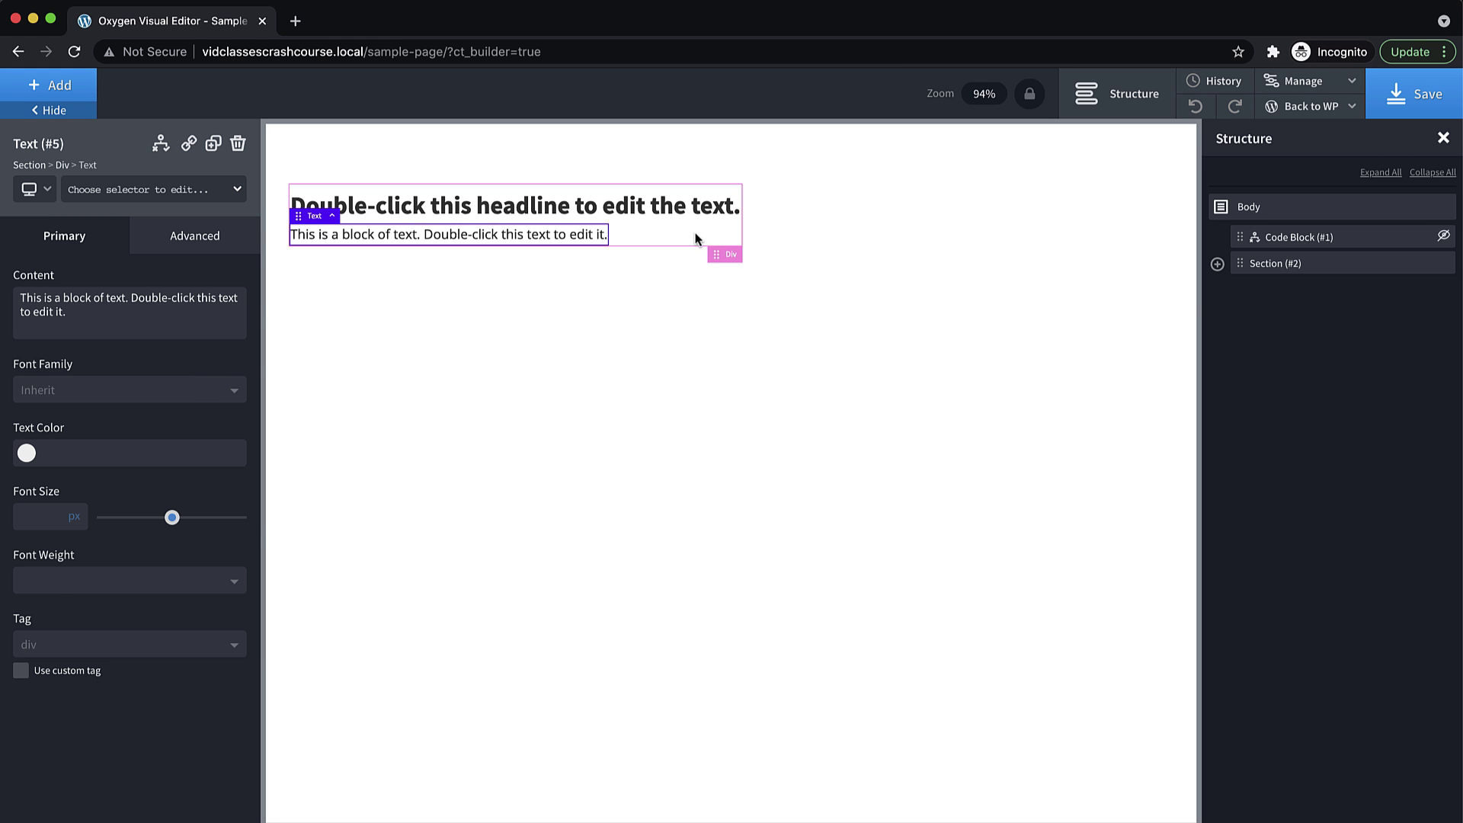
left_click(695, 239)
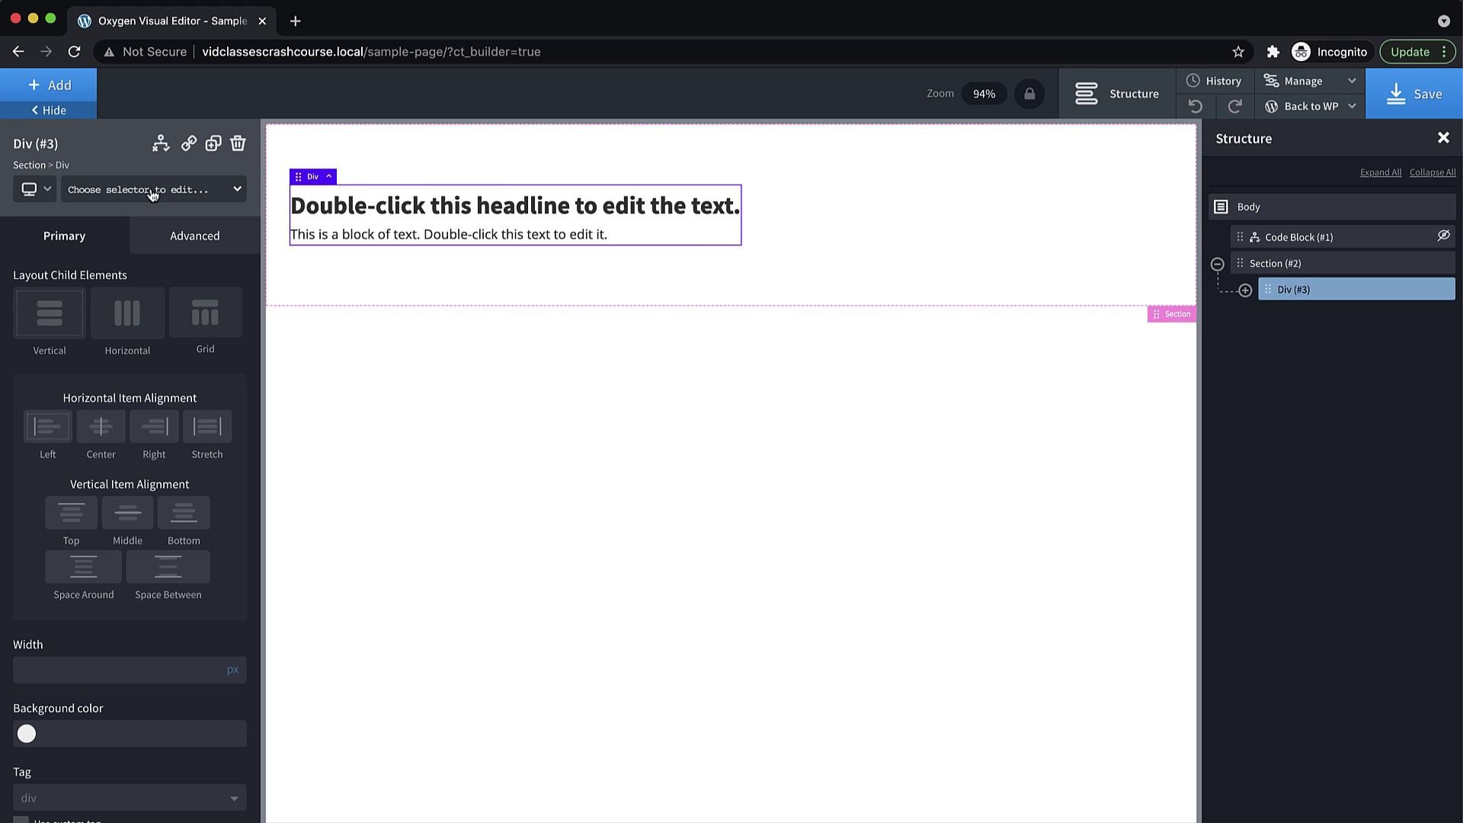
left_click(235, 190)
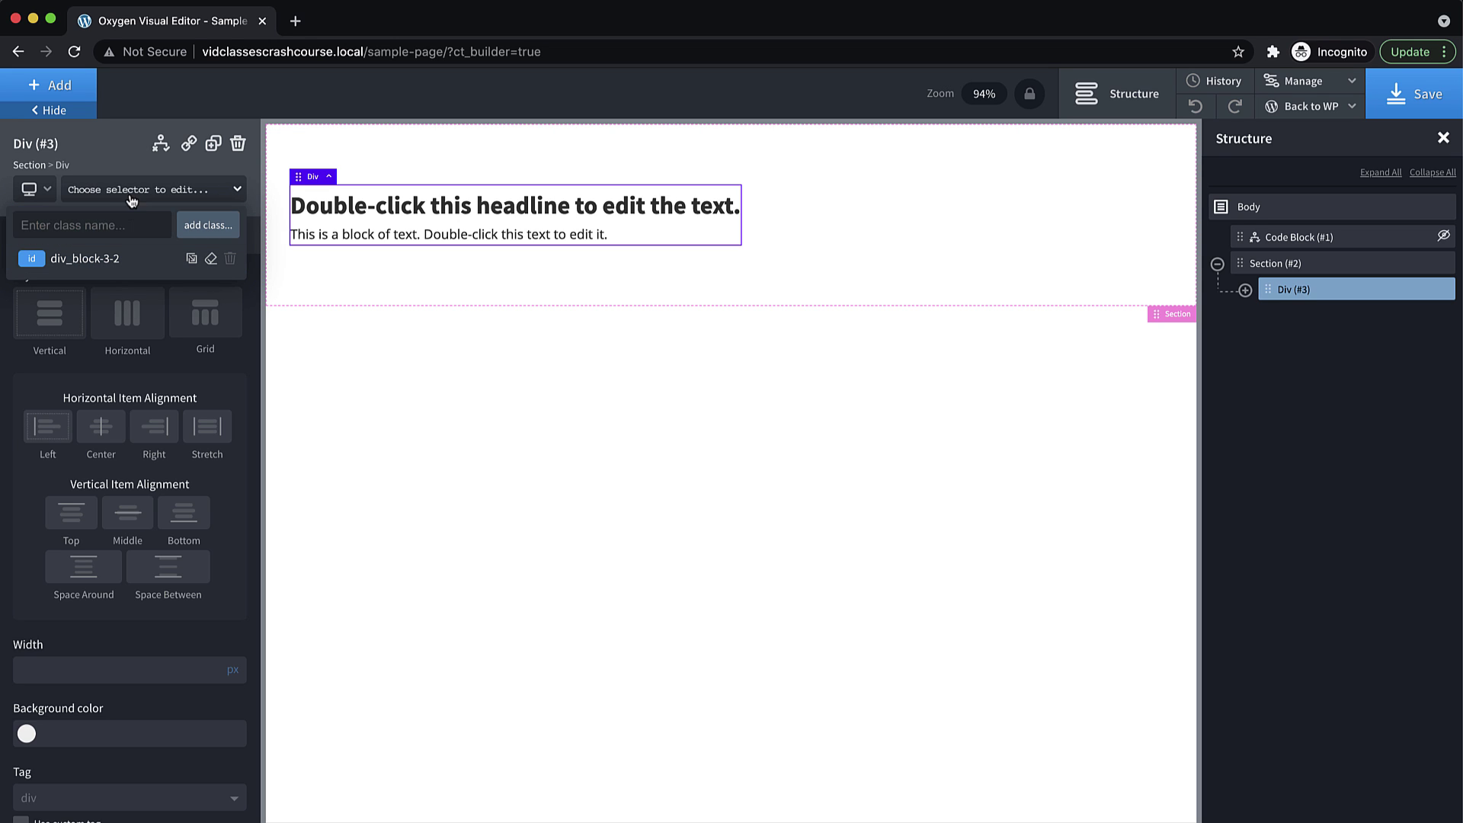
- Add the class new-card to the div_block-3-2 div
left_click(97, 260)
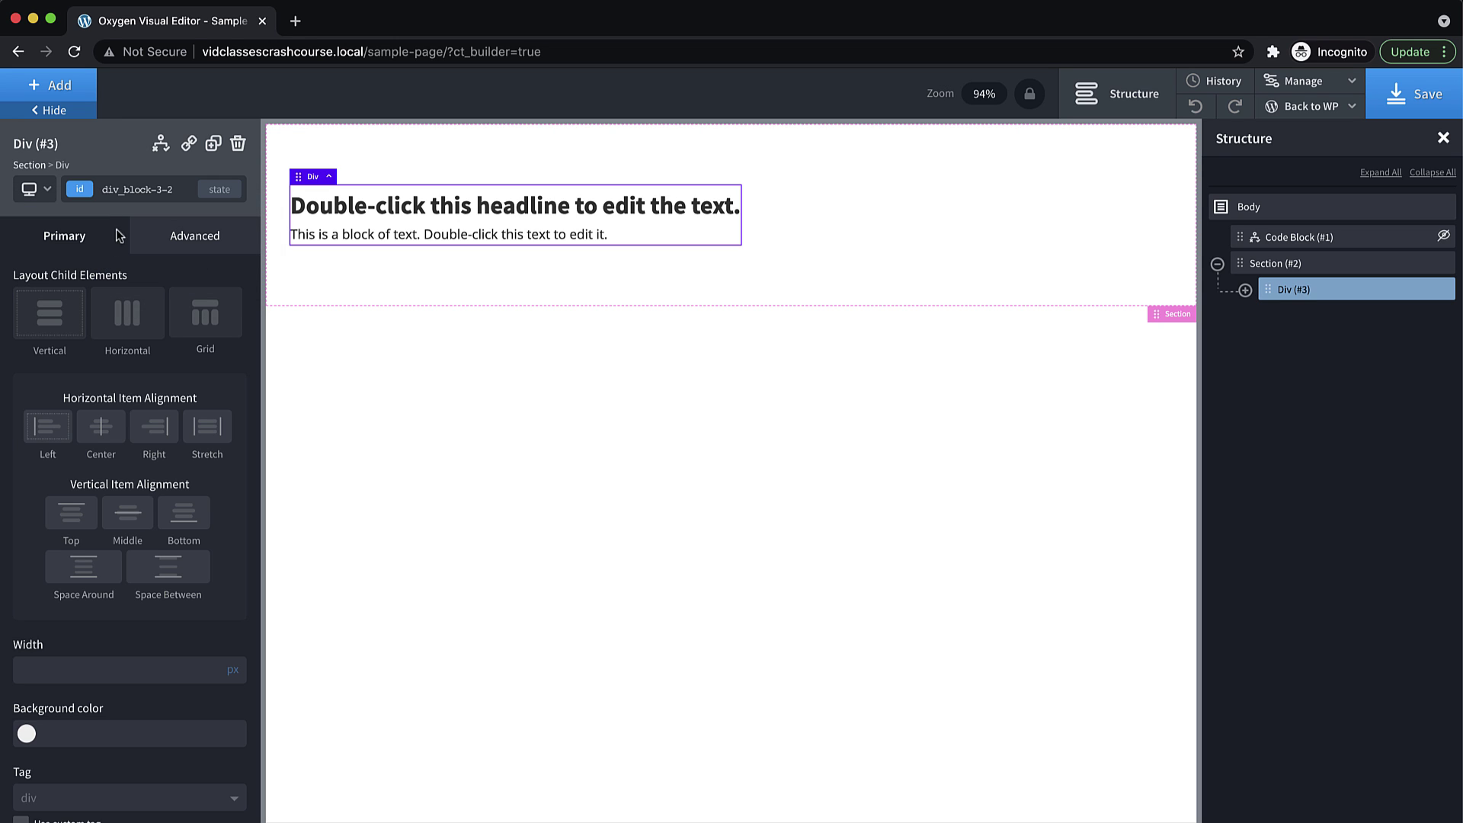
left_click(148, 190)
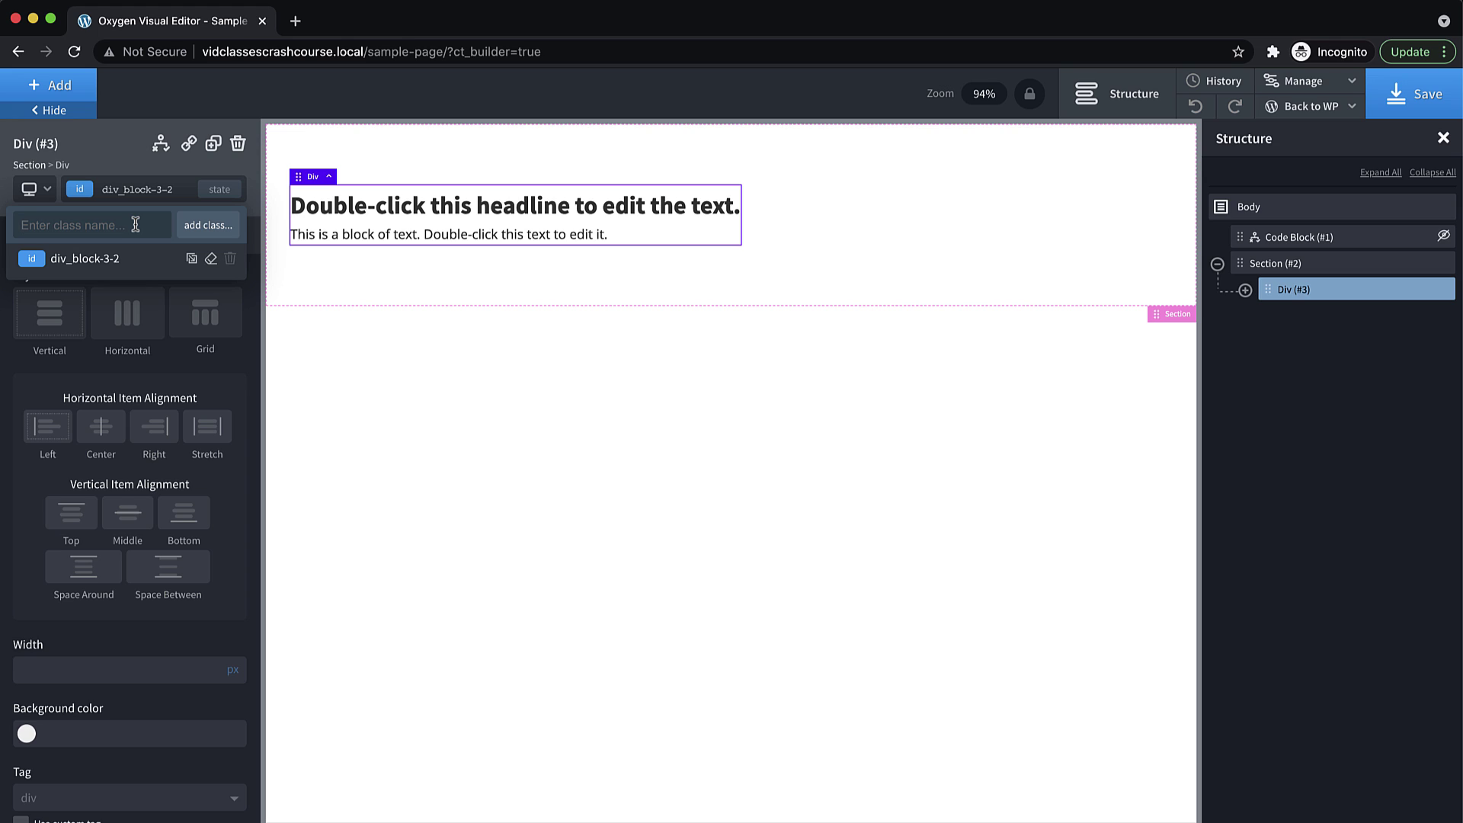
type("new-card")
left_click(213, 225)
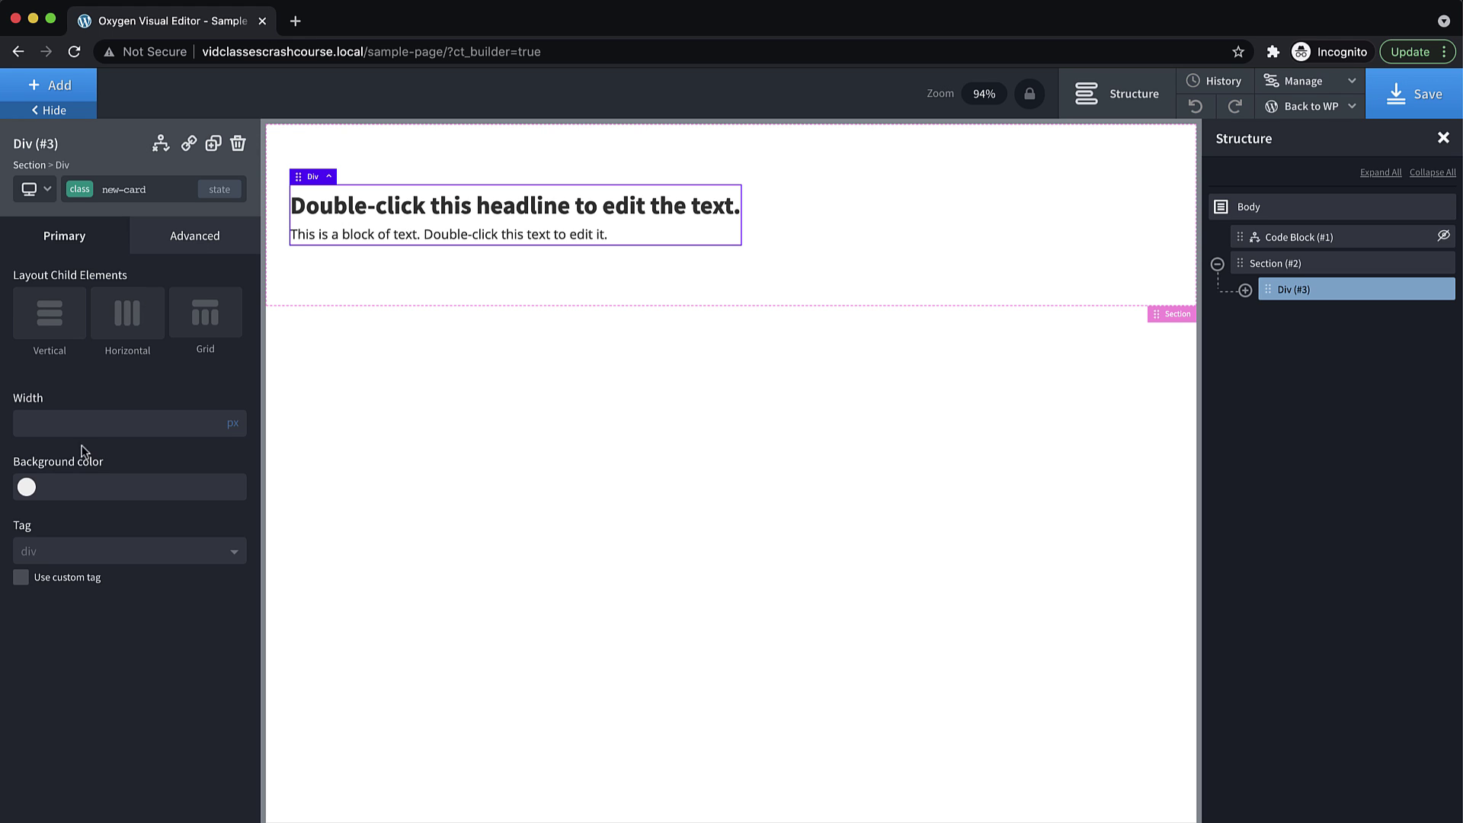
- Set the new-card background colour to light grey #f4f4f4
left_click(35, 488)
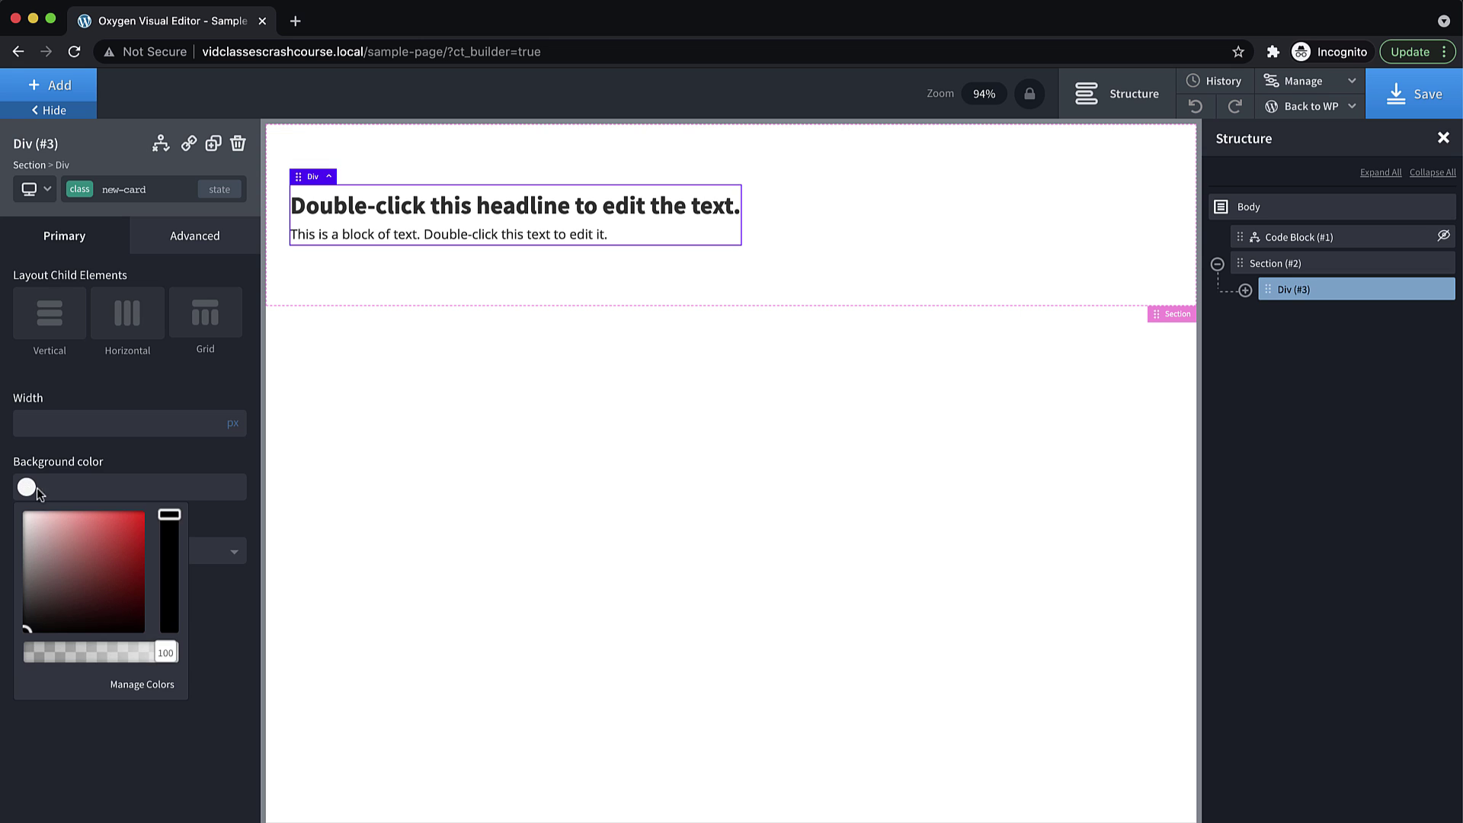
left_click_drag(67, 566, 26, 517)
left_click_drag(169, 528, 165, 582)
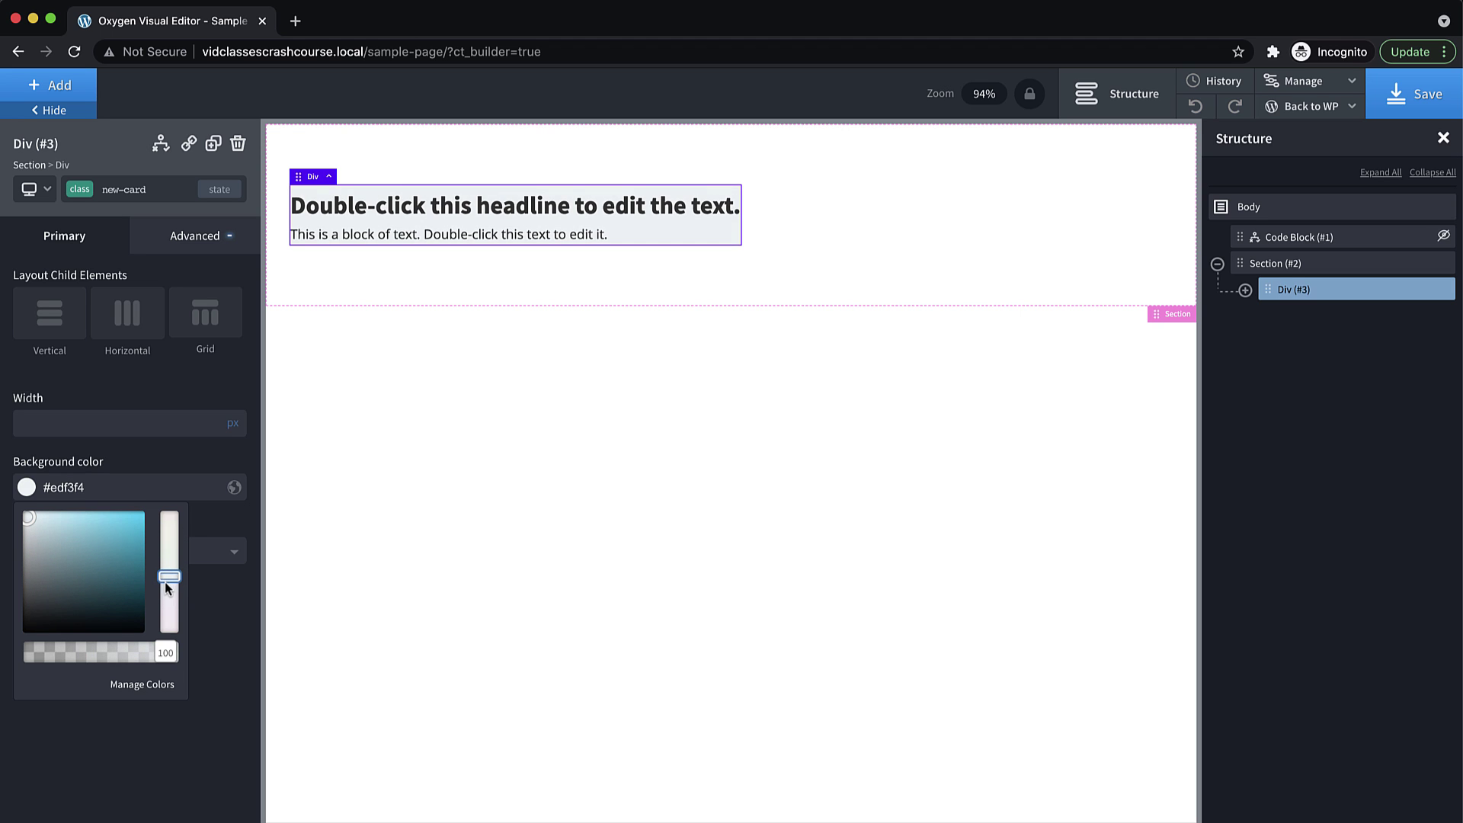
left_click(23, 517)
left_click(170, 581)
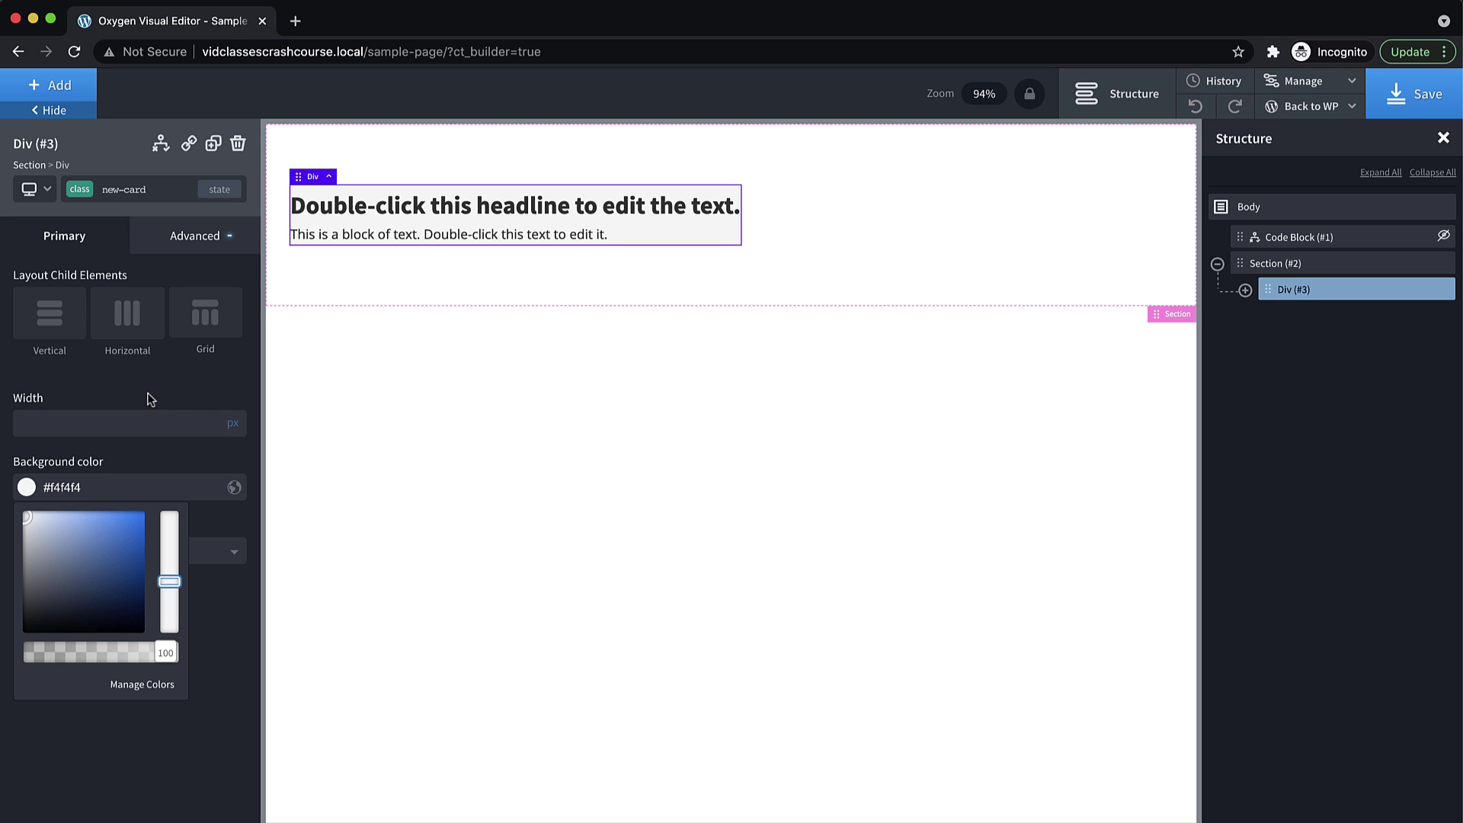
left_click(140, 392)
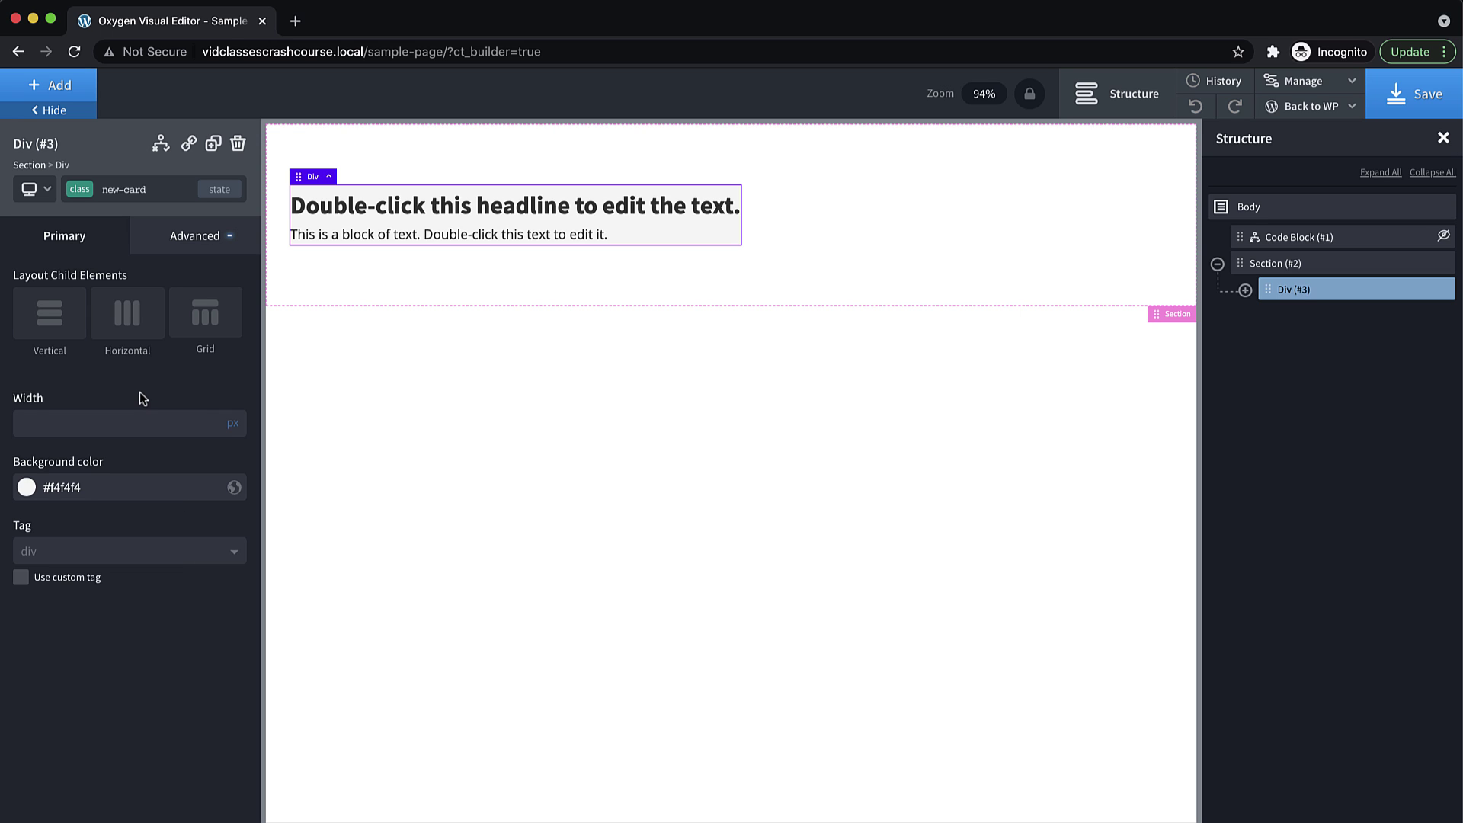
- Give the new-card div 32px padding on all four sides
left_click(180, 237)
left_click(147, 327)
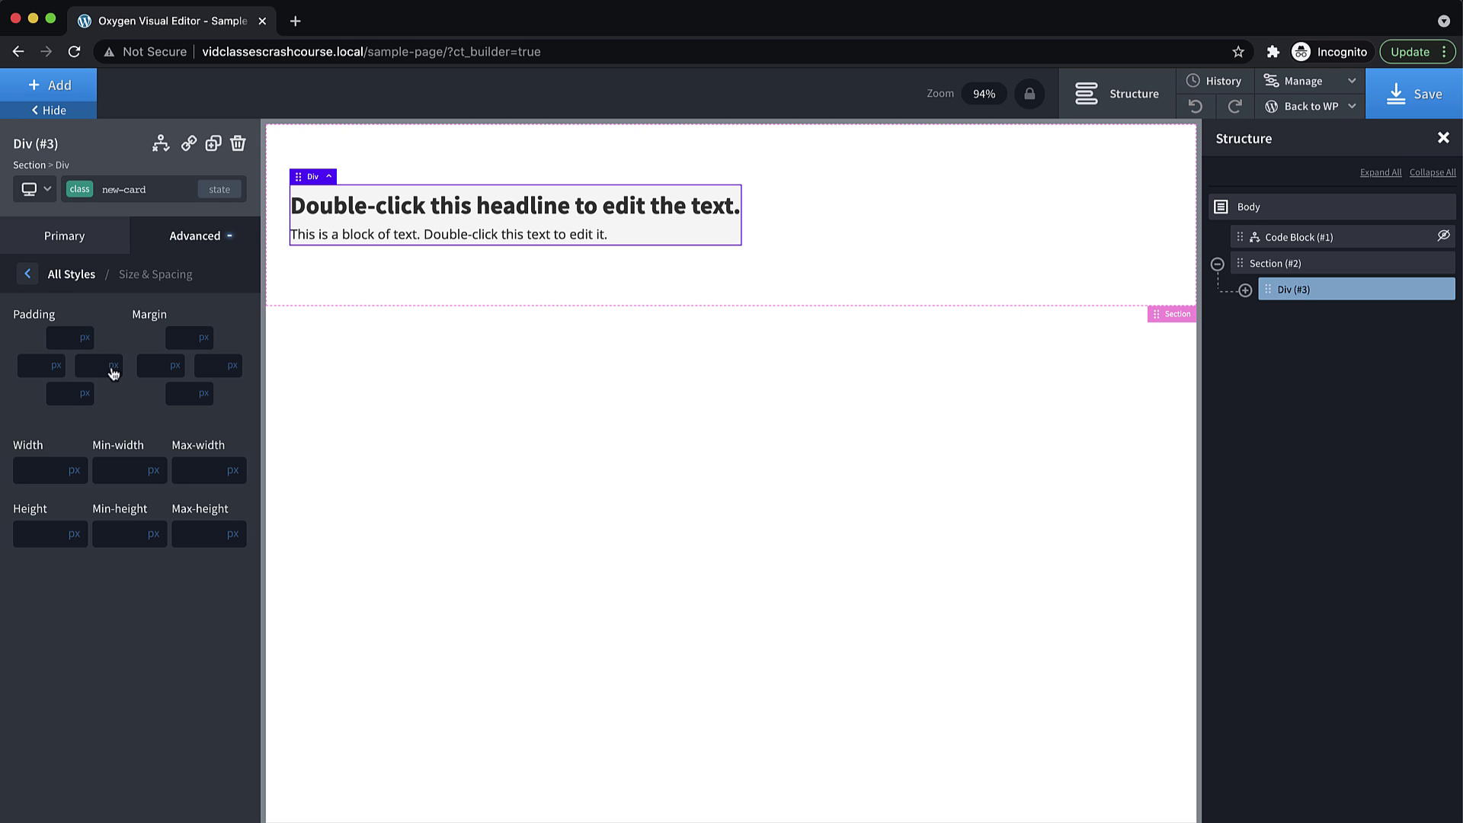
left_click(61, 339)
type("32")
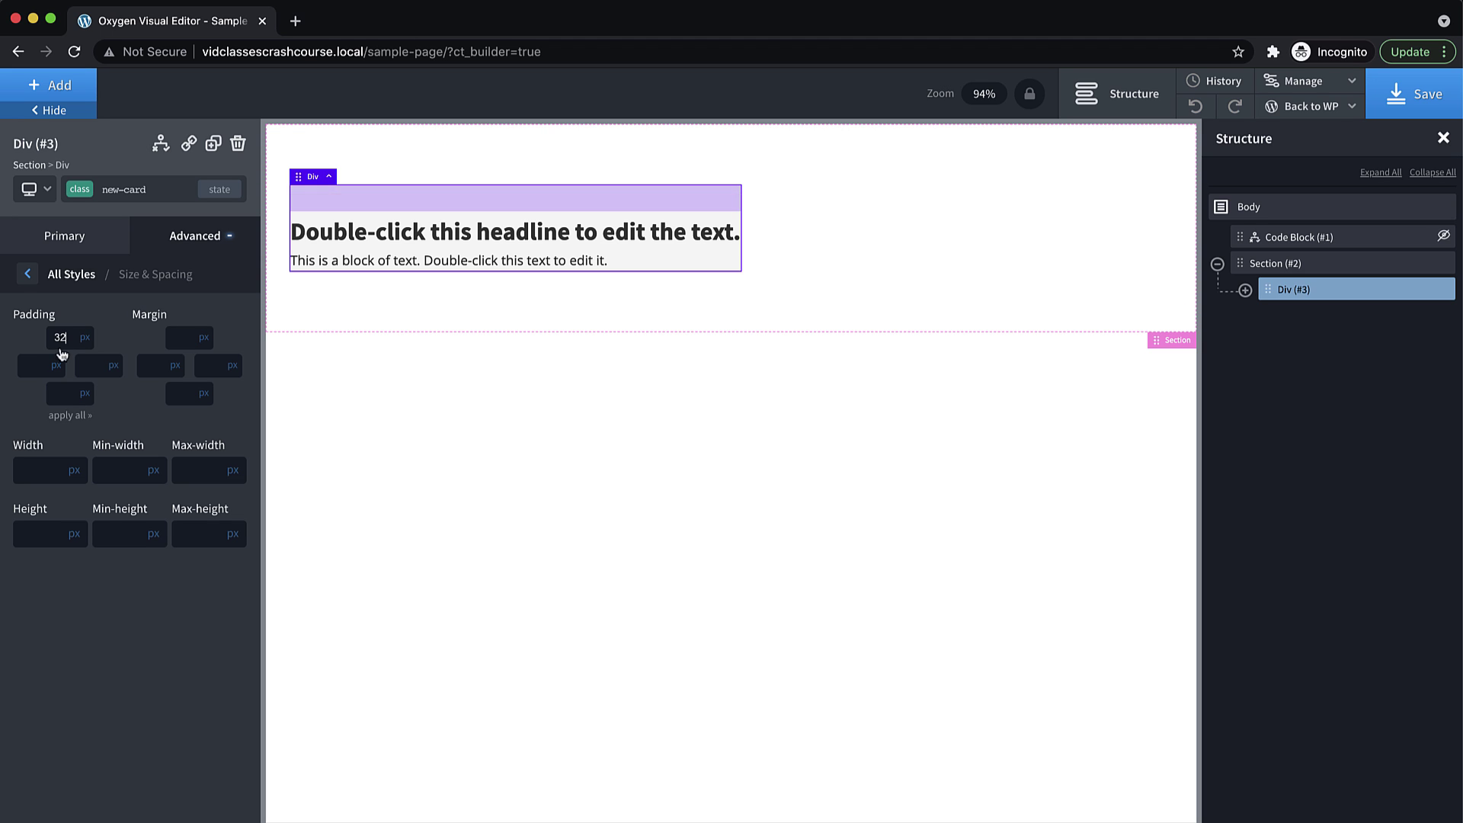
left_click(67, 416)
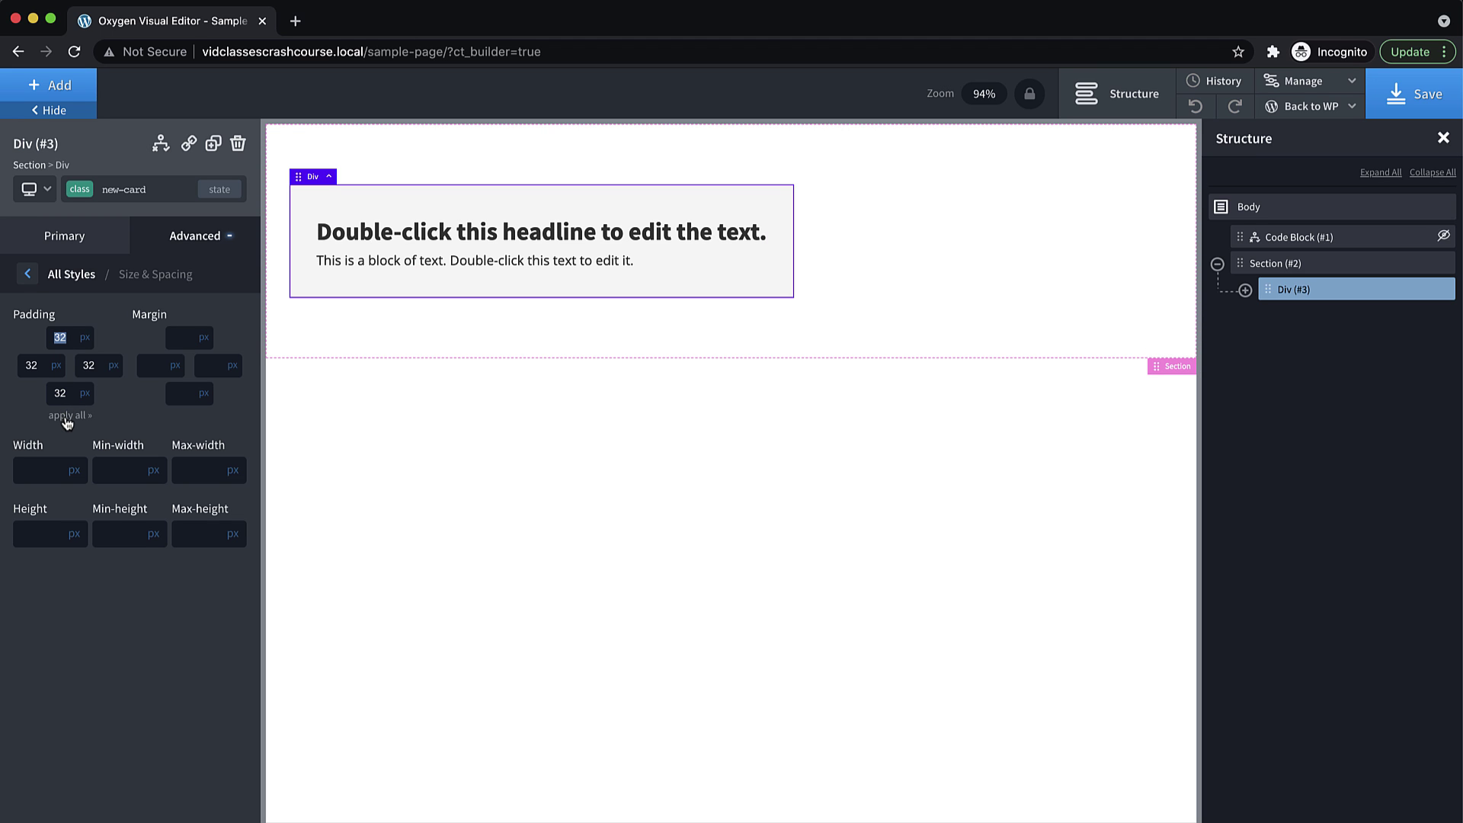
left_click(54, 471)
- Set the card's width to 33%
type("33")
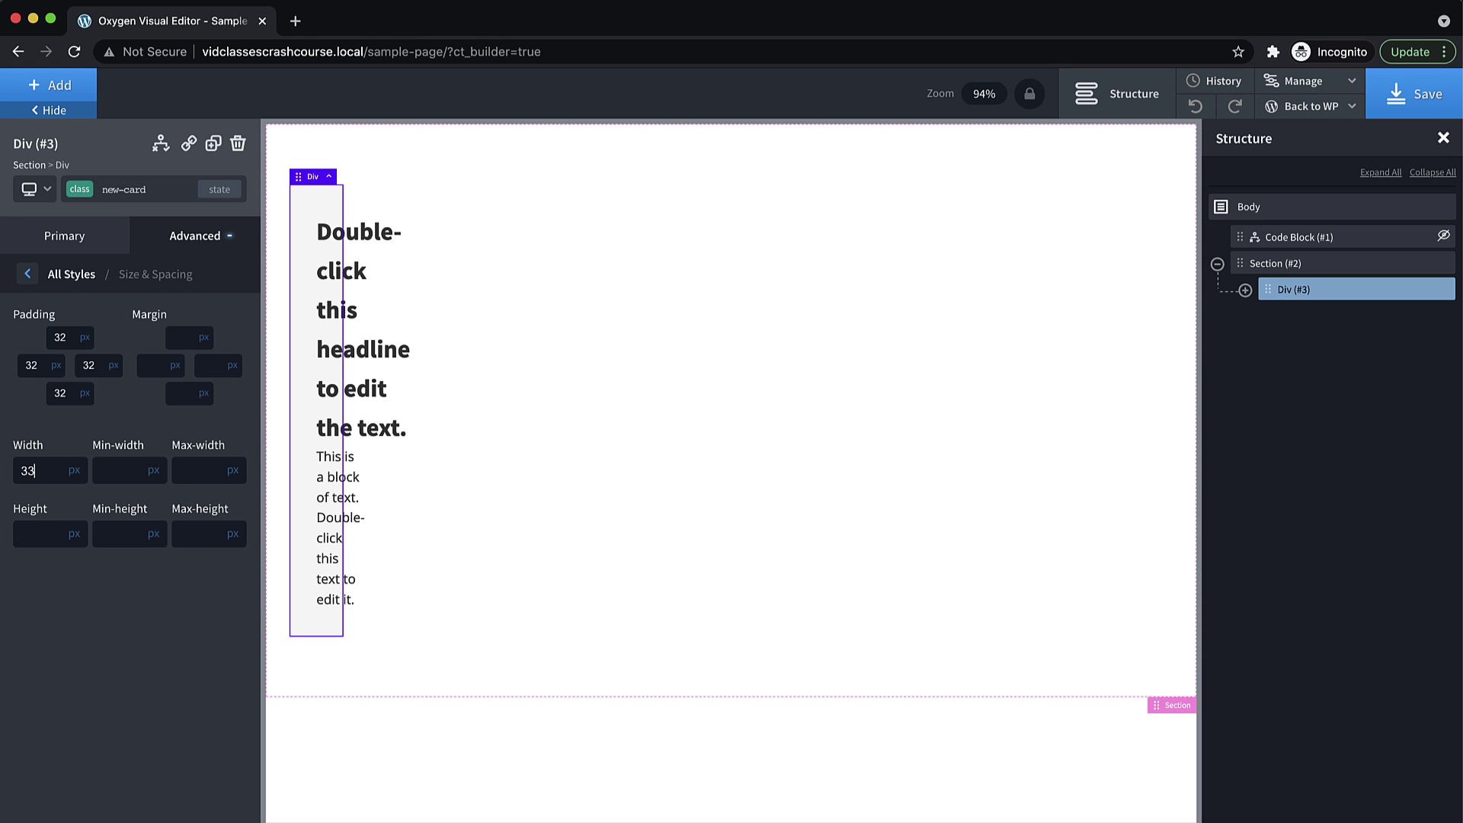
left_click(76, 472)
left_click(81, 461)
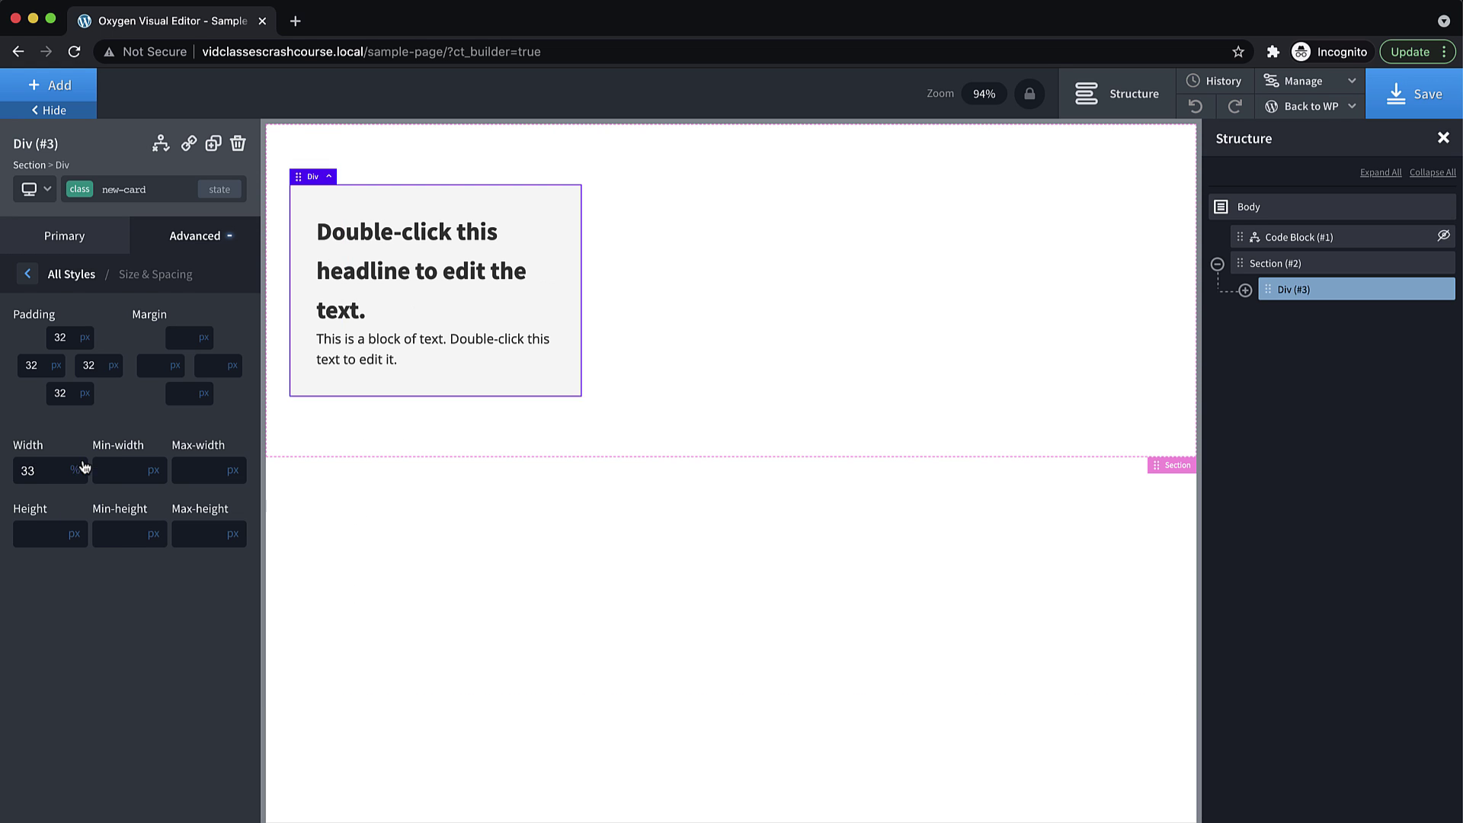
- Duplicate the card twice and set the section's child layout to Horizontal
left_click(218, 149)
left_click(219, 150)
left_click(803, 351)
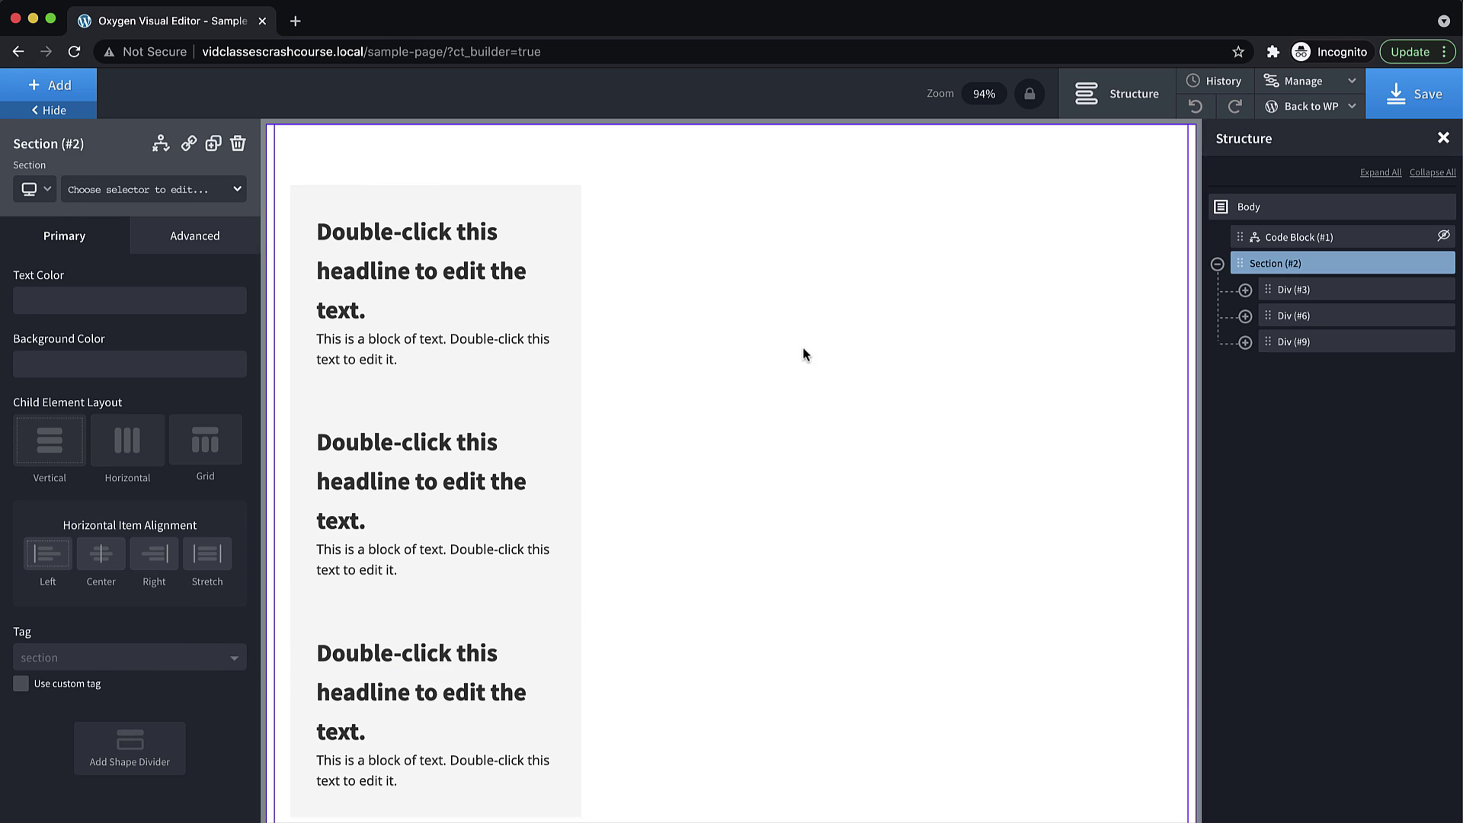
left_click(137, 448)
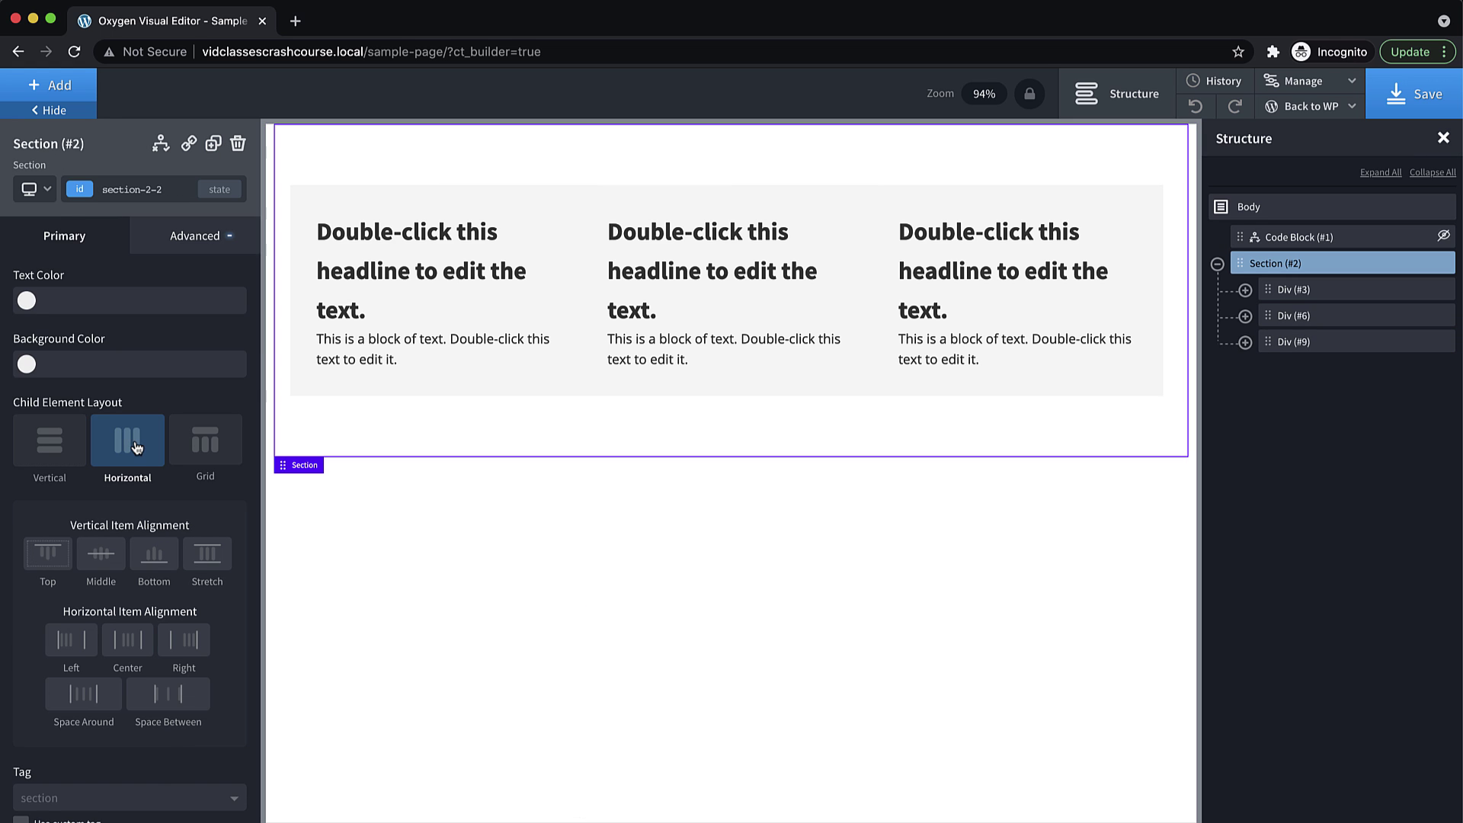
left_click(572, 309)
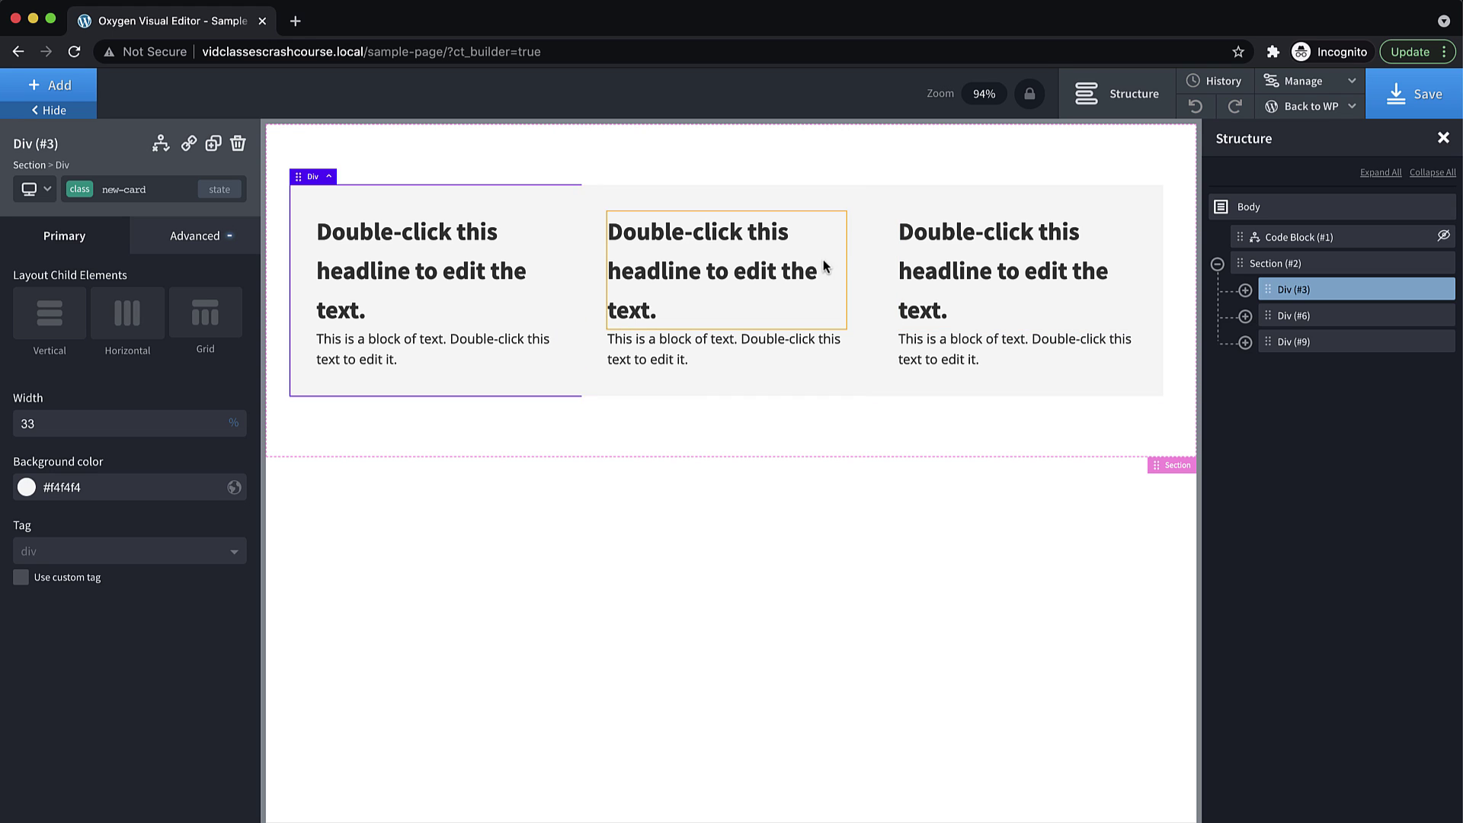
left_click(853, 259)
left_click(895, 216)
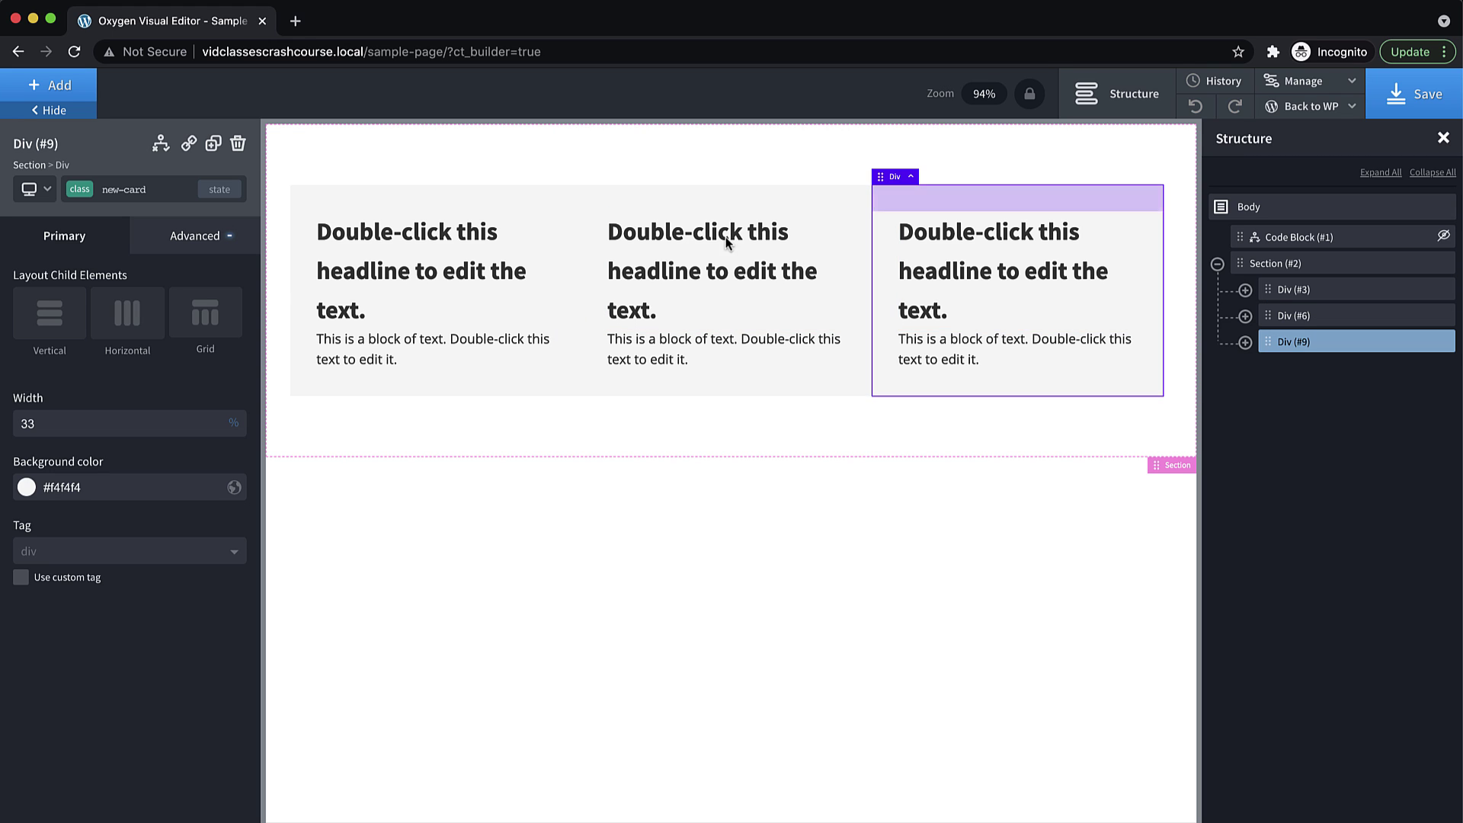
left_click(564, 232)
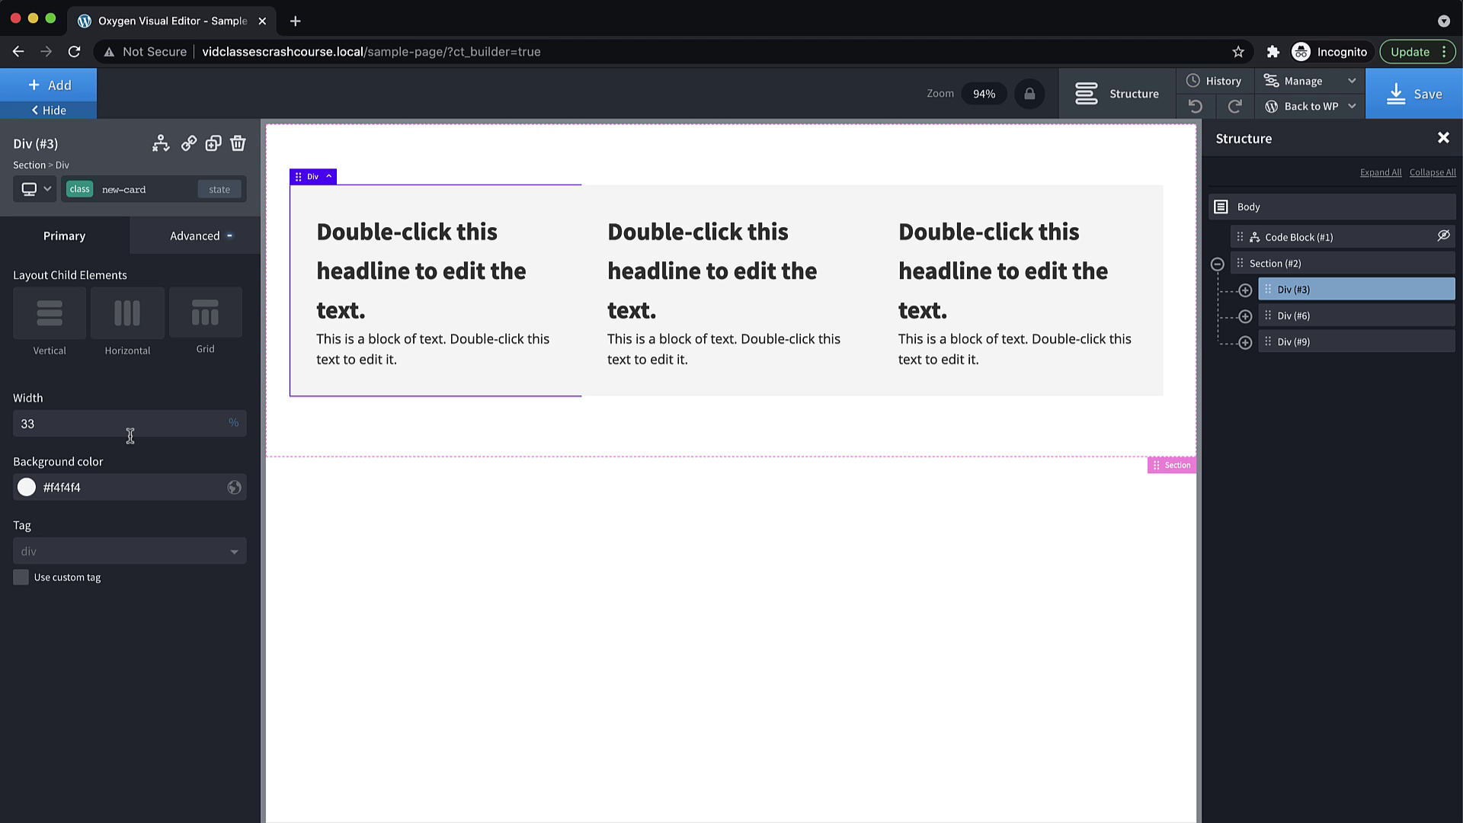
- Change the card background colour to pale grey-blue #eaeef2
left_click(26, 486)
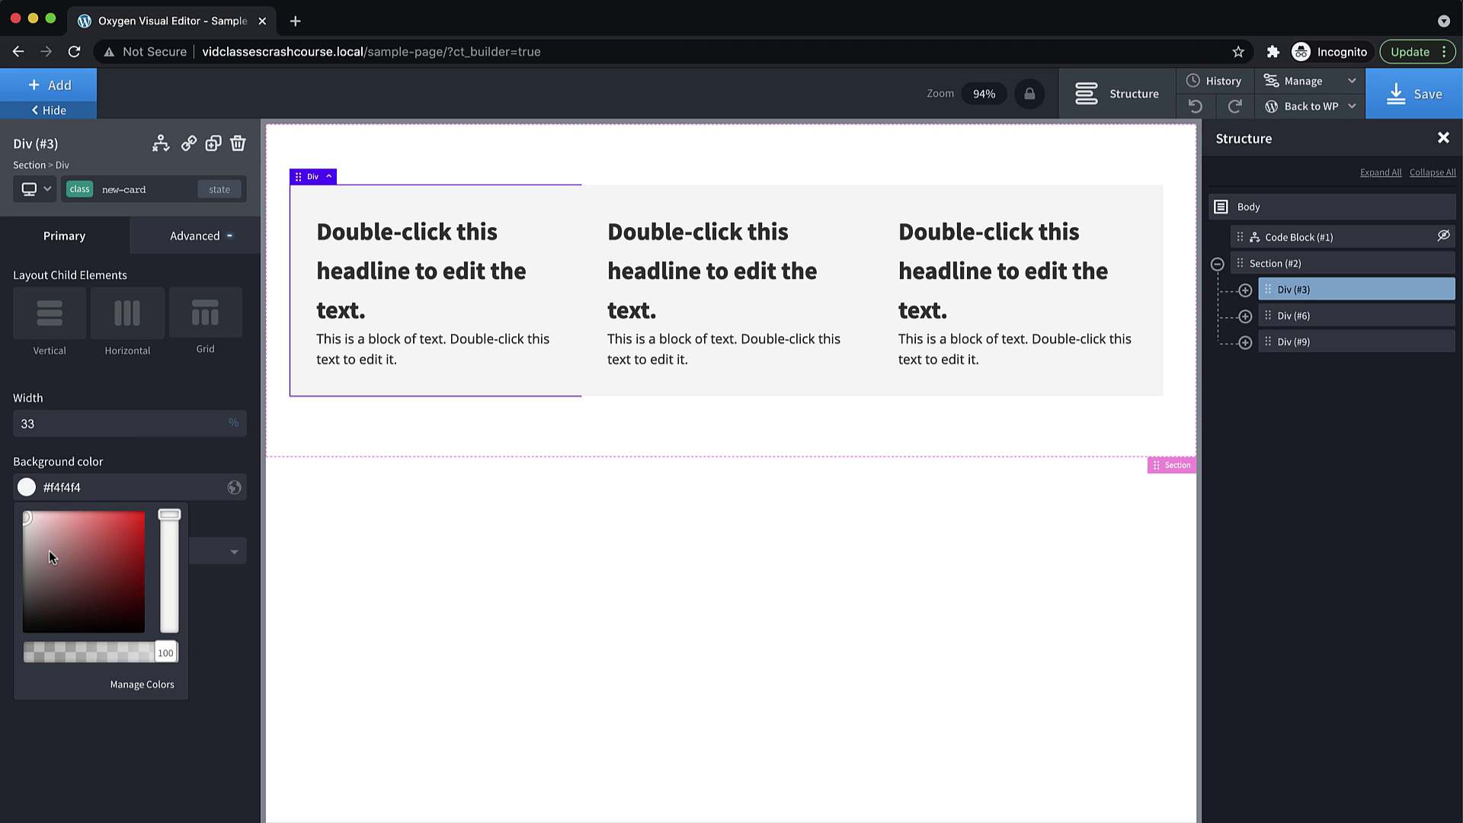
mouse_move(49, 550)
left_mouse_down()
mouse_move(87, 587)
mouse_move(53, 573)
mouse_move(54, 538)
left_mouse_up()
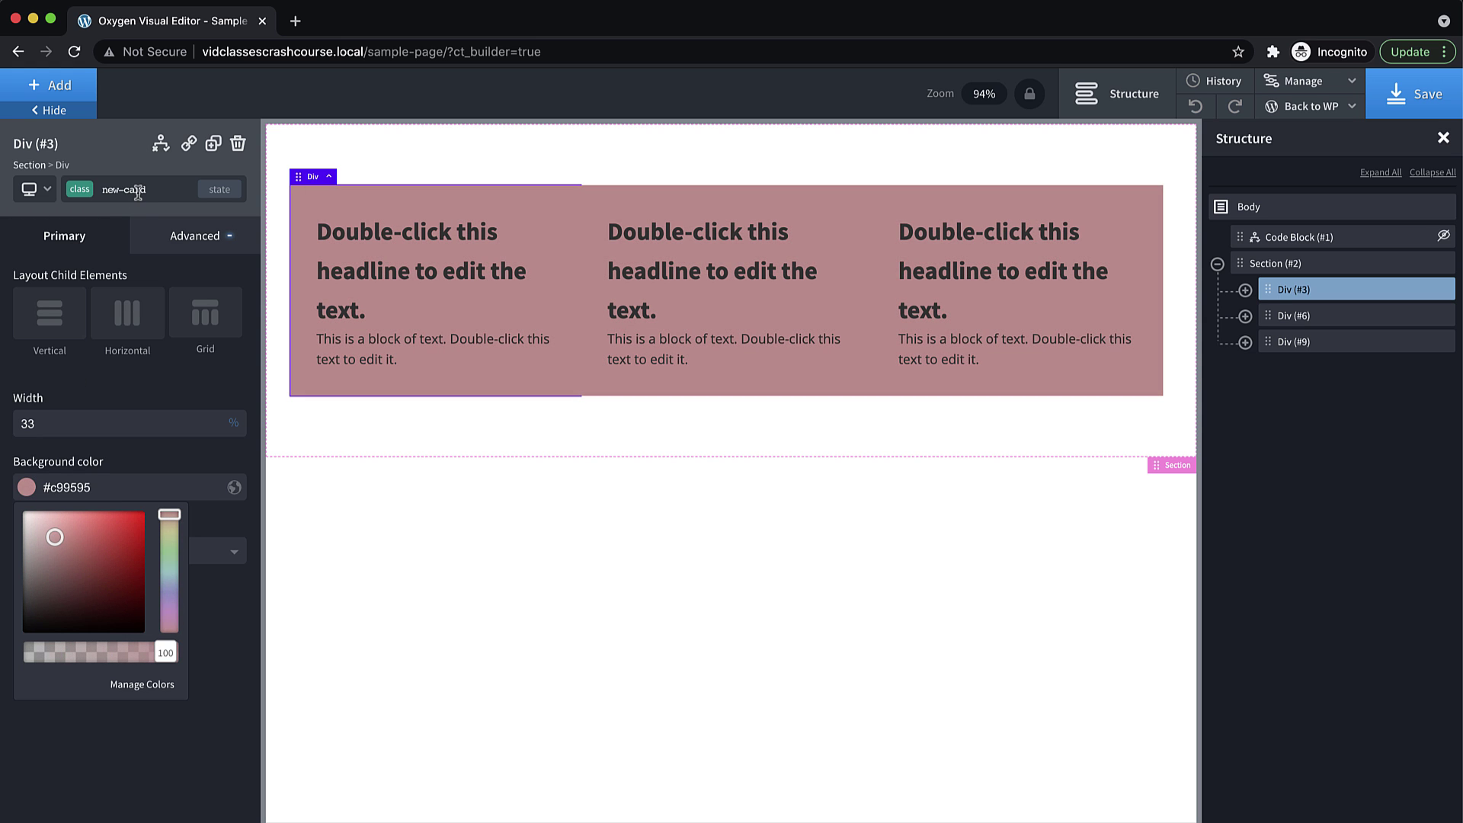
left_click_drag(52, 536, 30, 521)
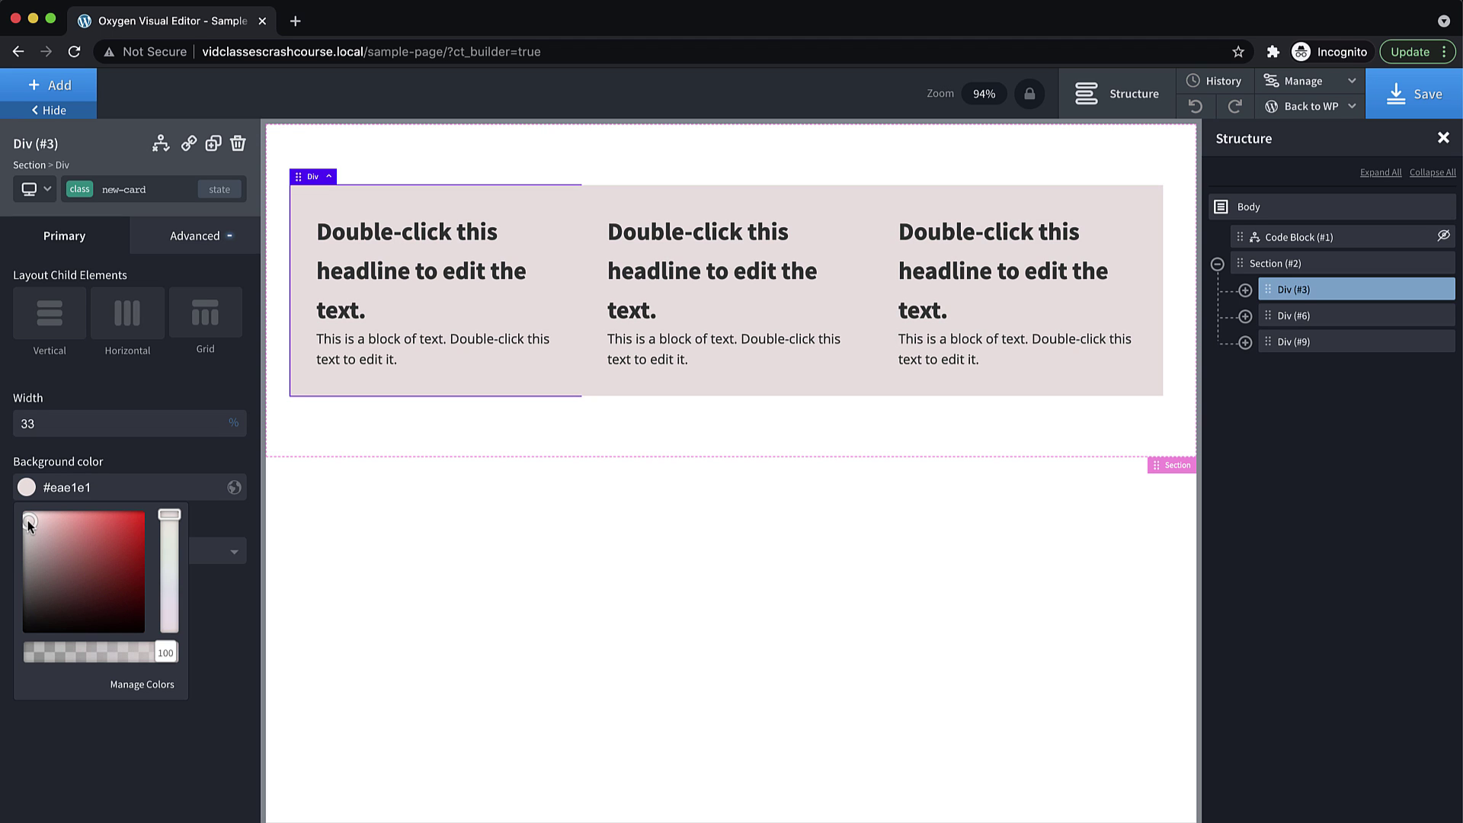
left_click(173, 558)
left_click_drag(172, 556, 169, 582)
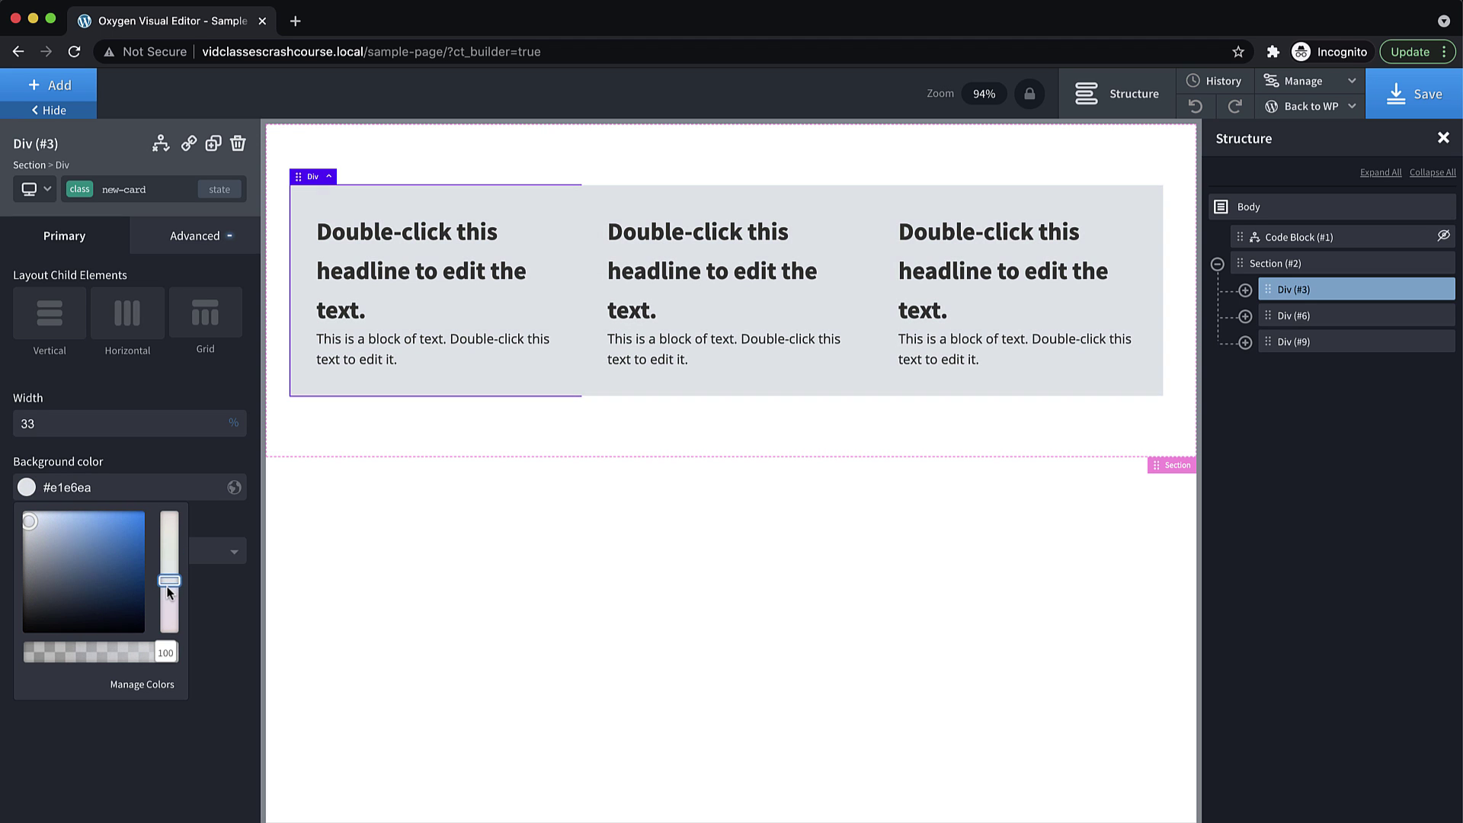
left_click(31, 521)
left_click(212, 467)
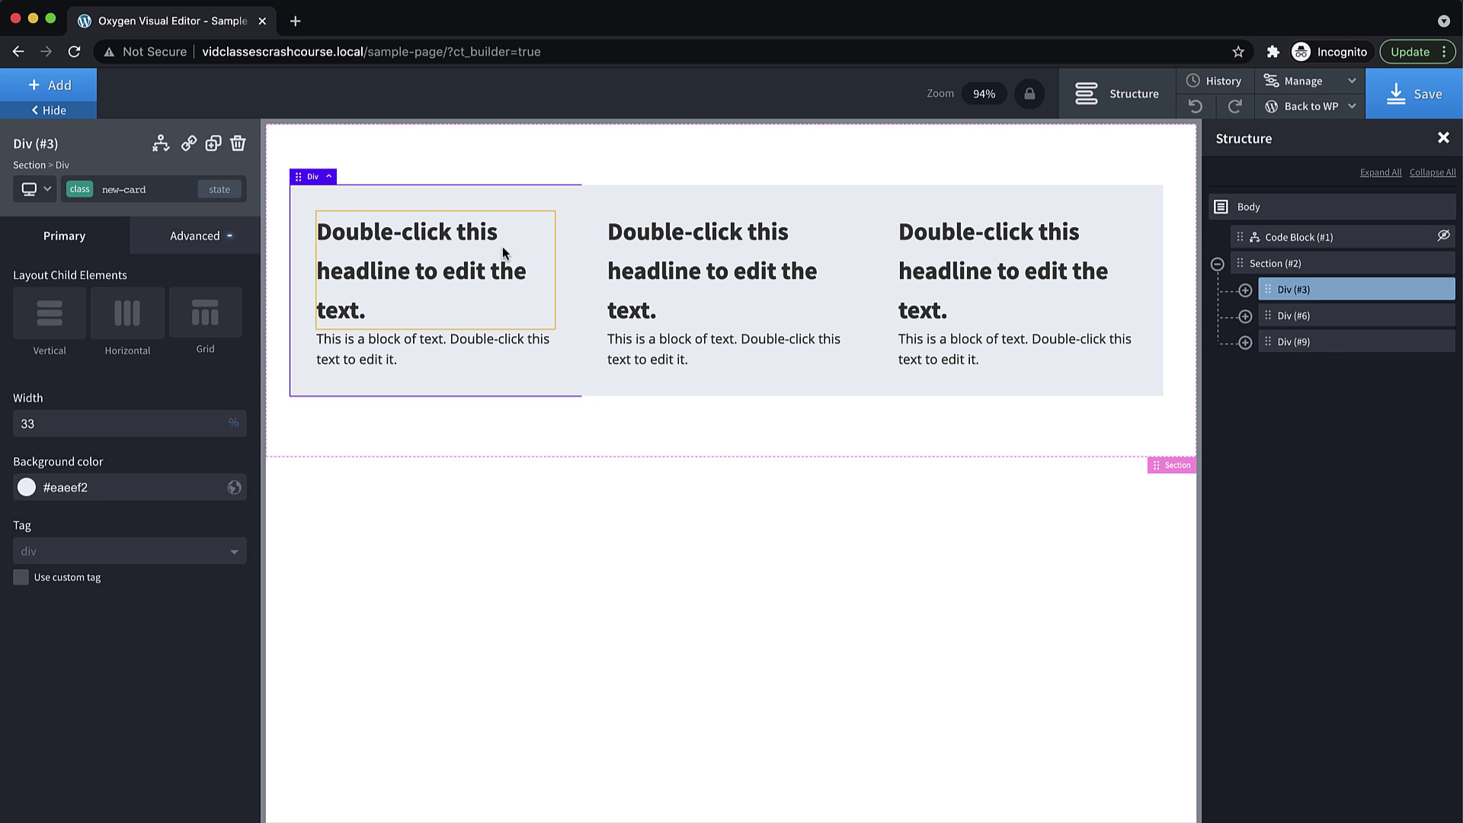
- Select the first card's headline and add the class new-card__title
left_click(447, 253)
left_click(108, 188)
type("new-card")
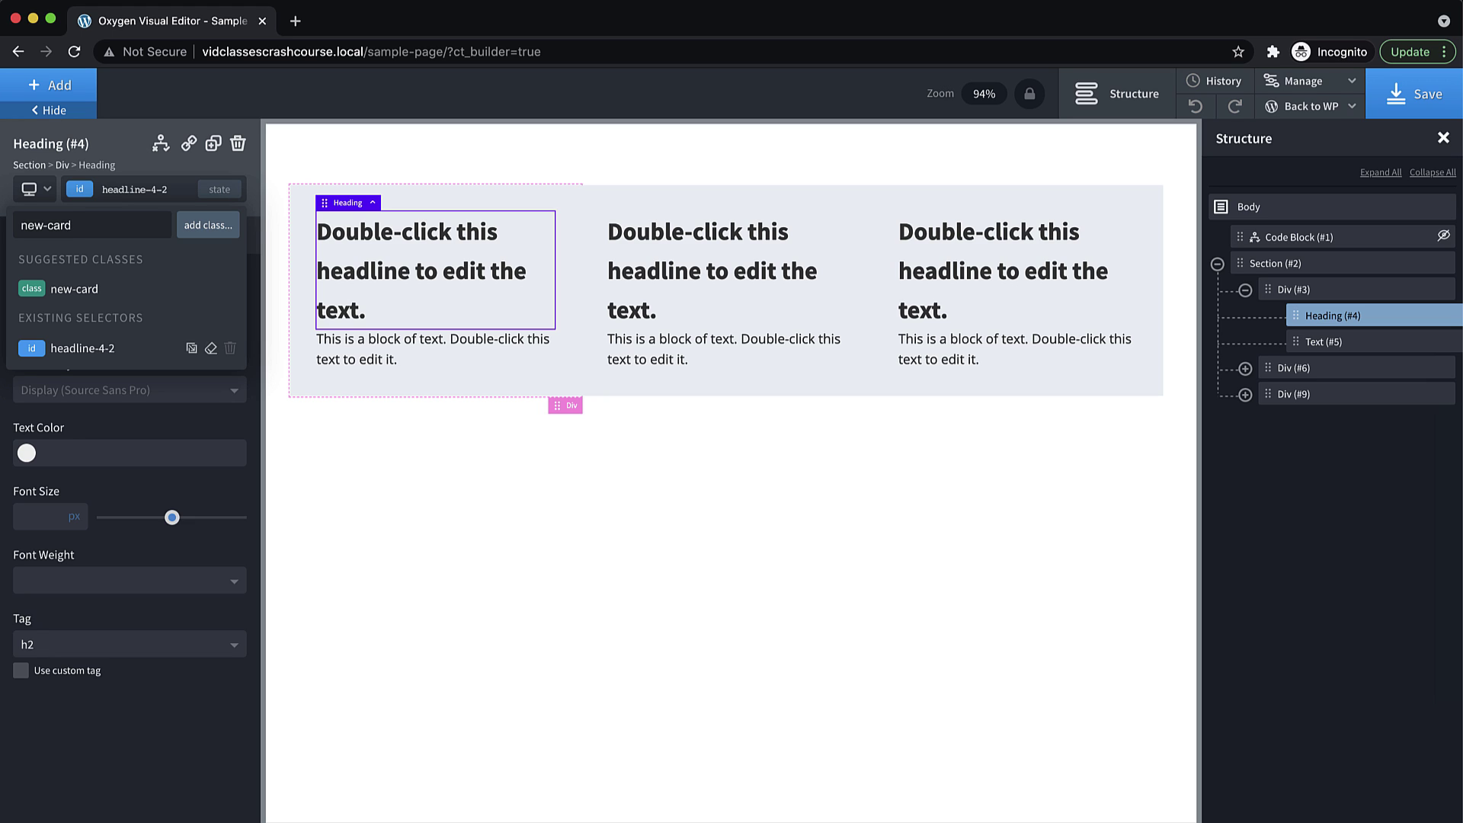
type("_")
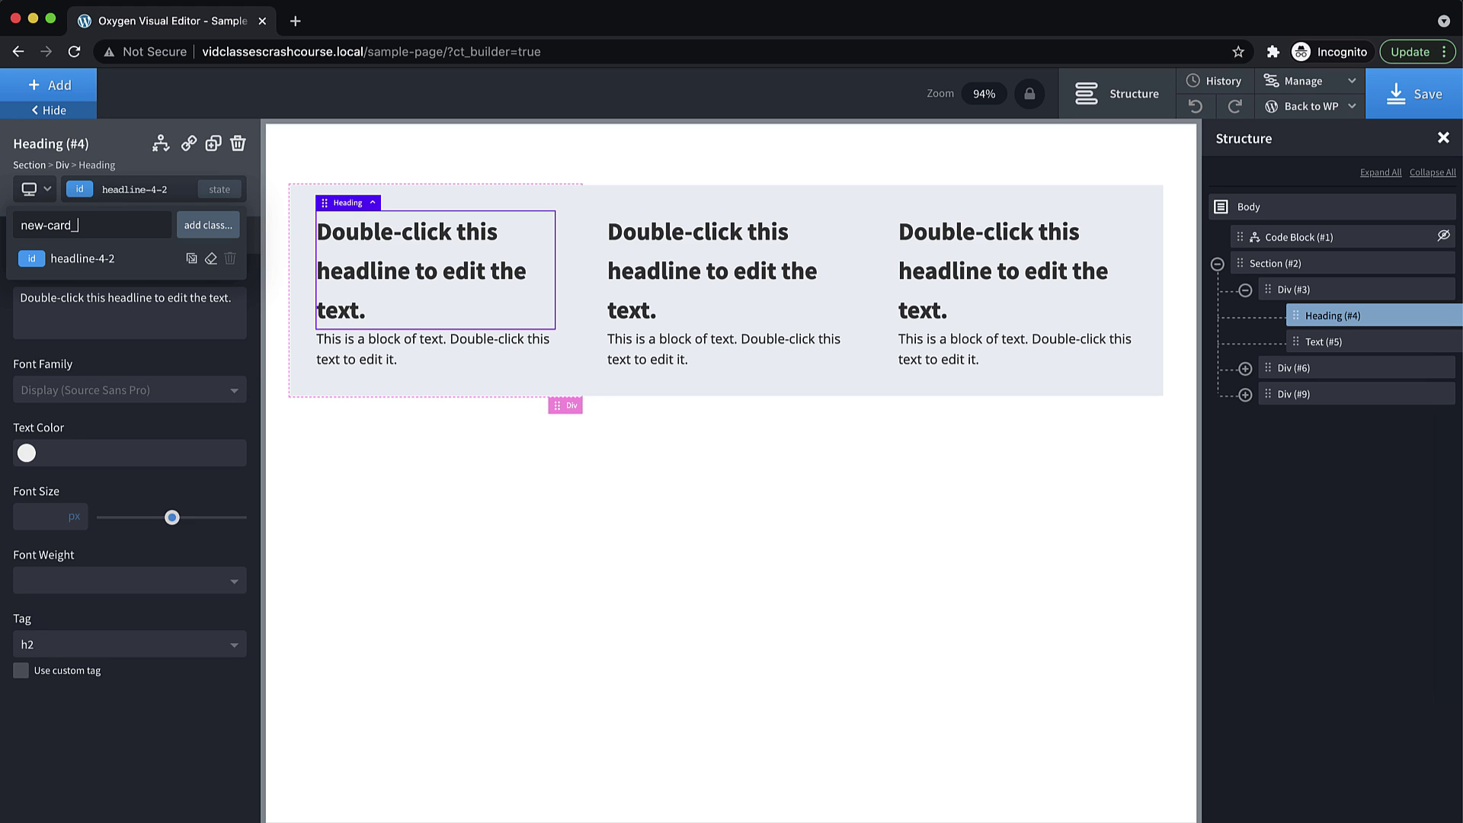
type("_title")
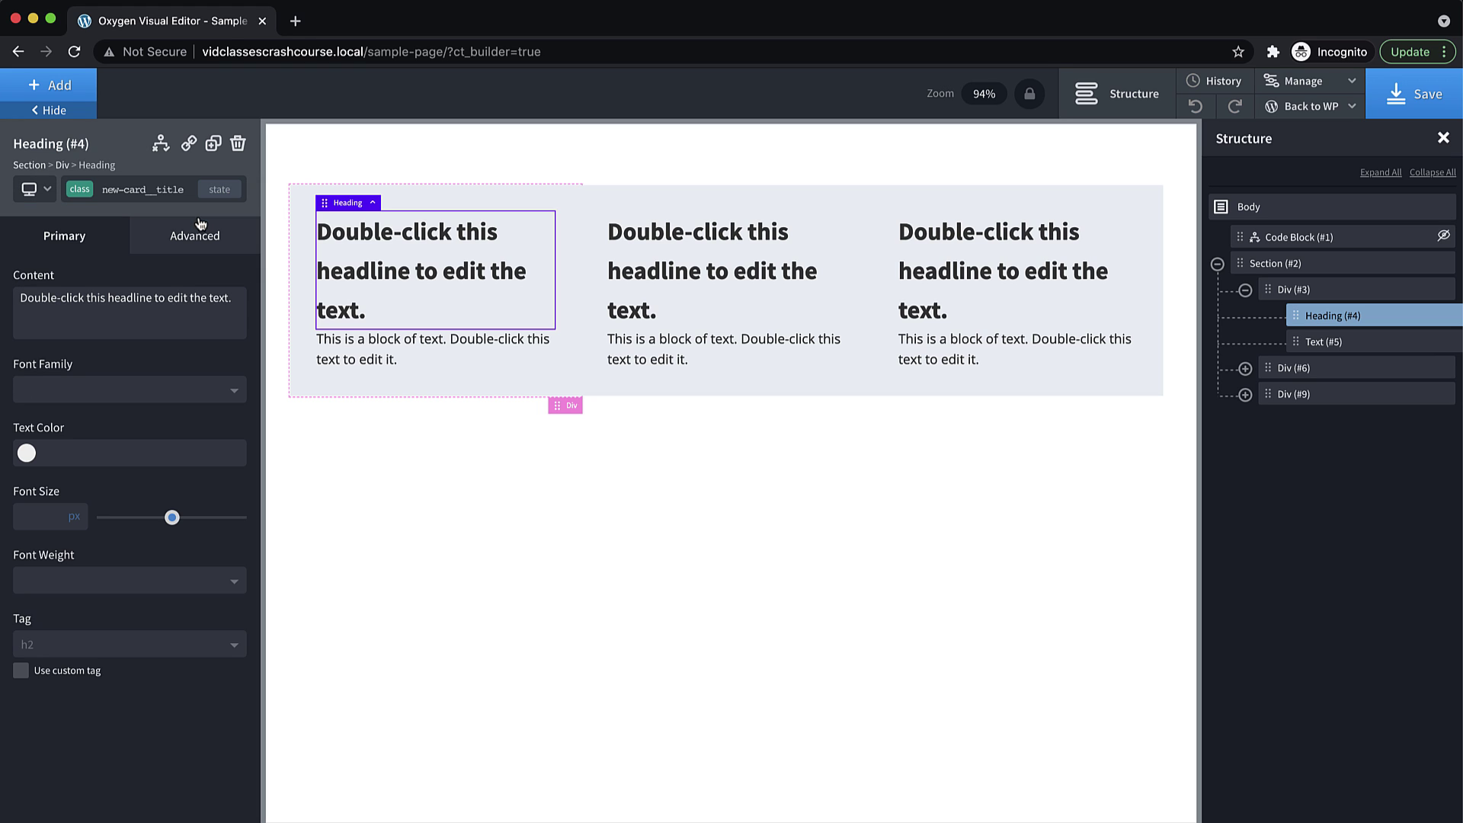
- Start typing a second class, new-card__title--, then clear and cancel it
left_click(145, 191)
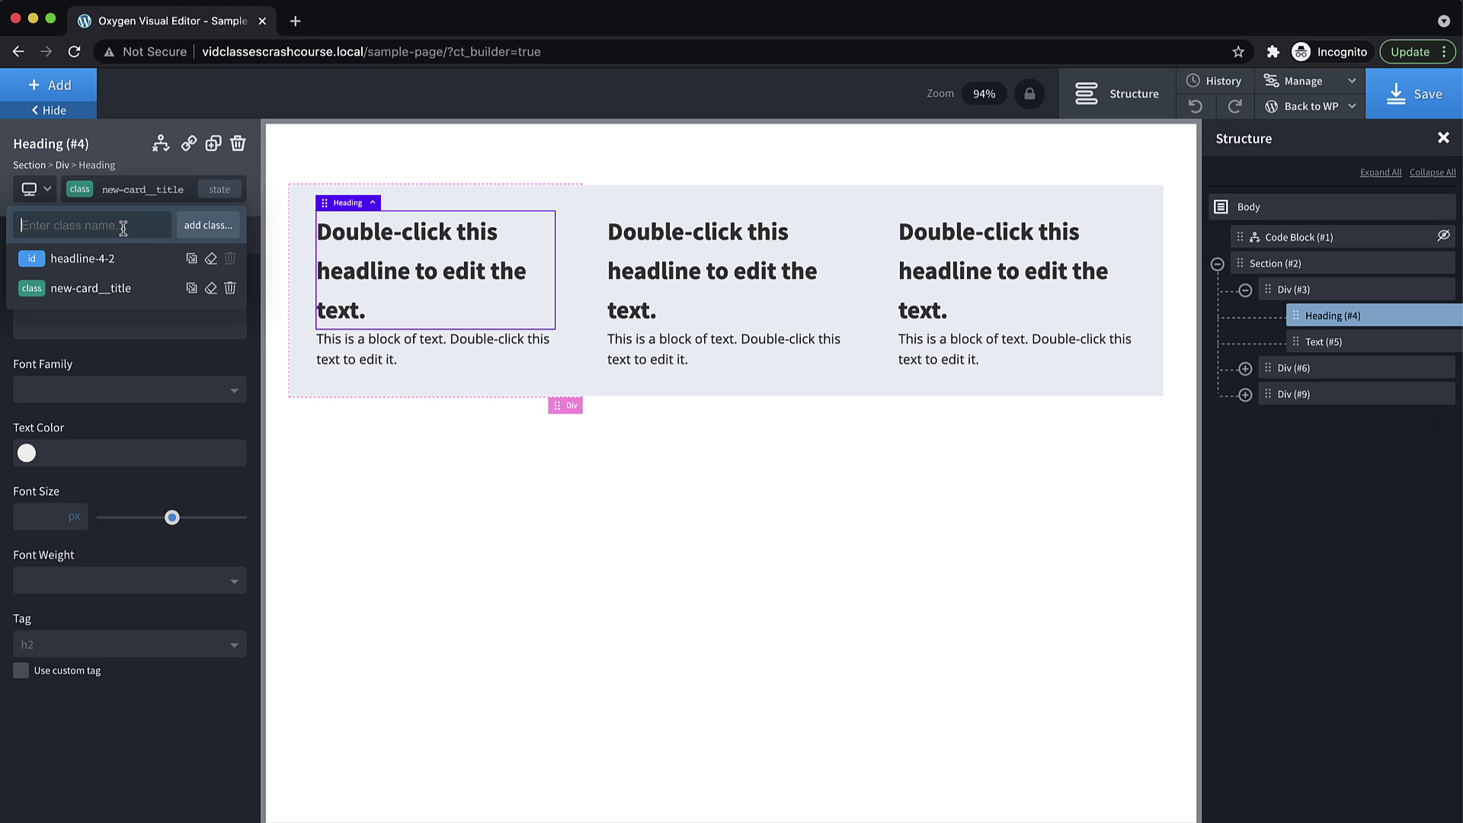
type("new")
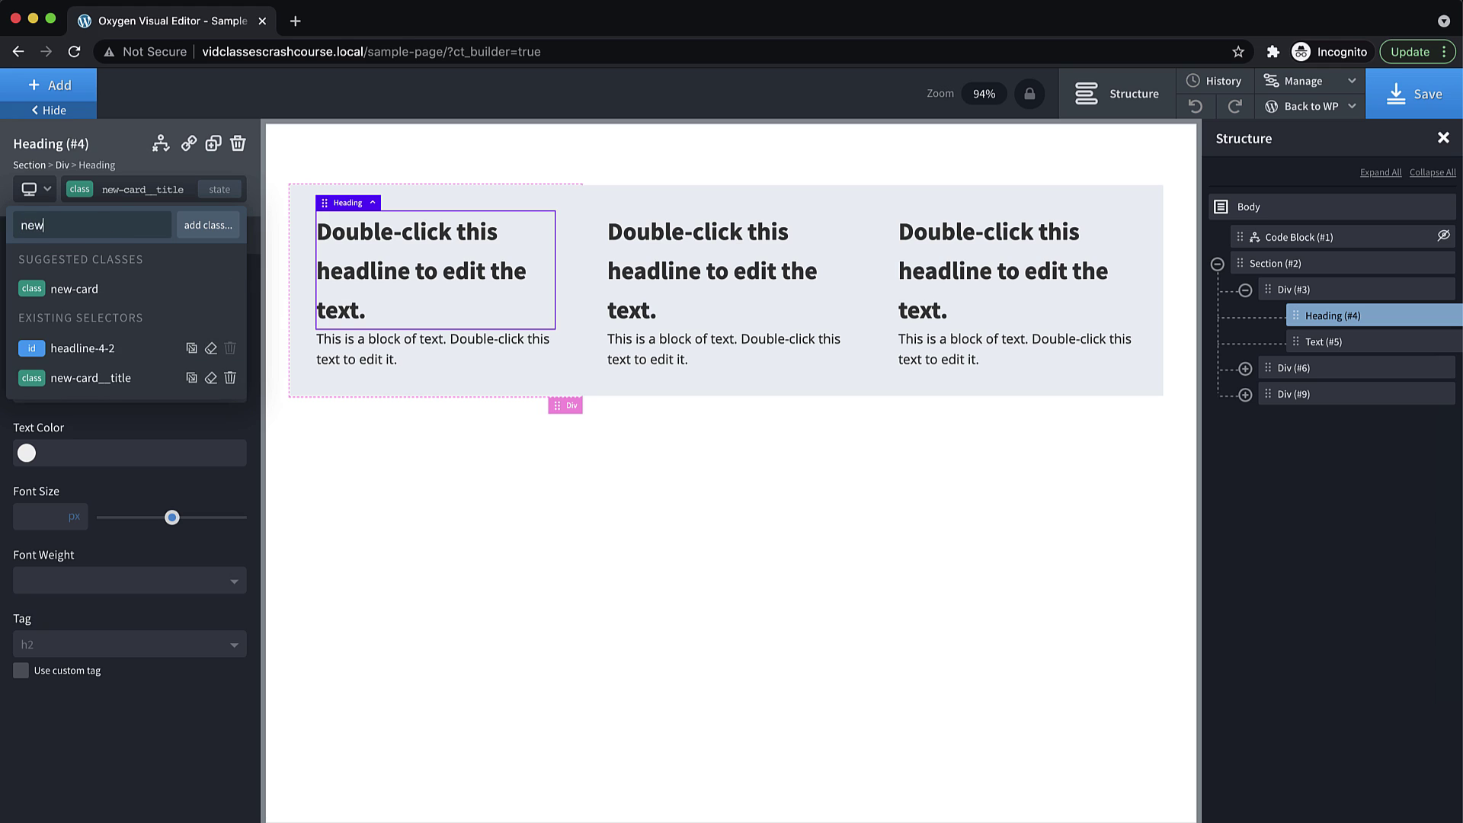
type("-card__ti")
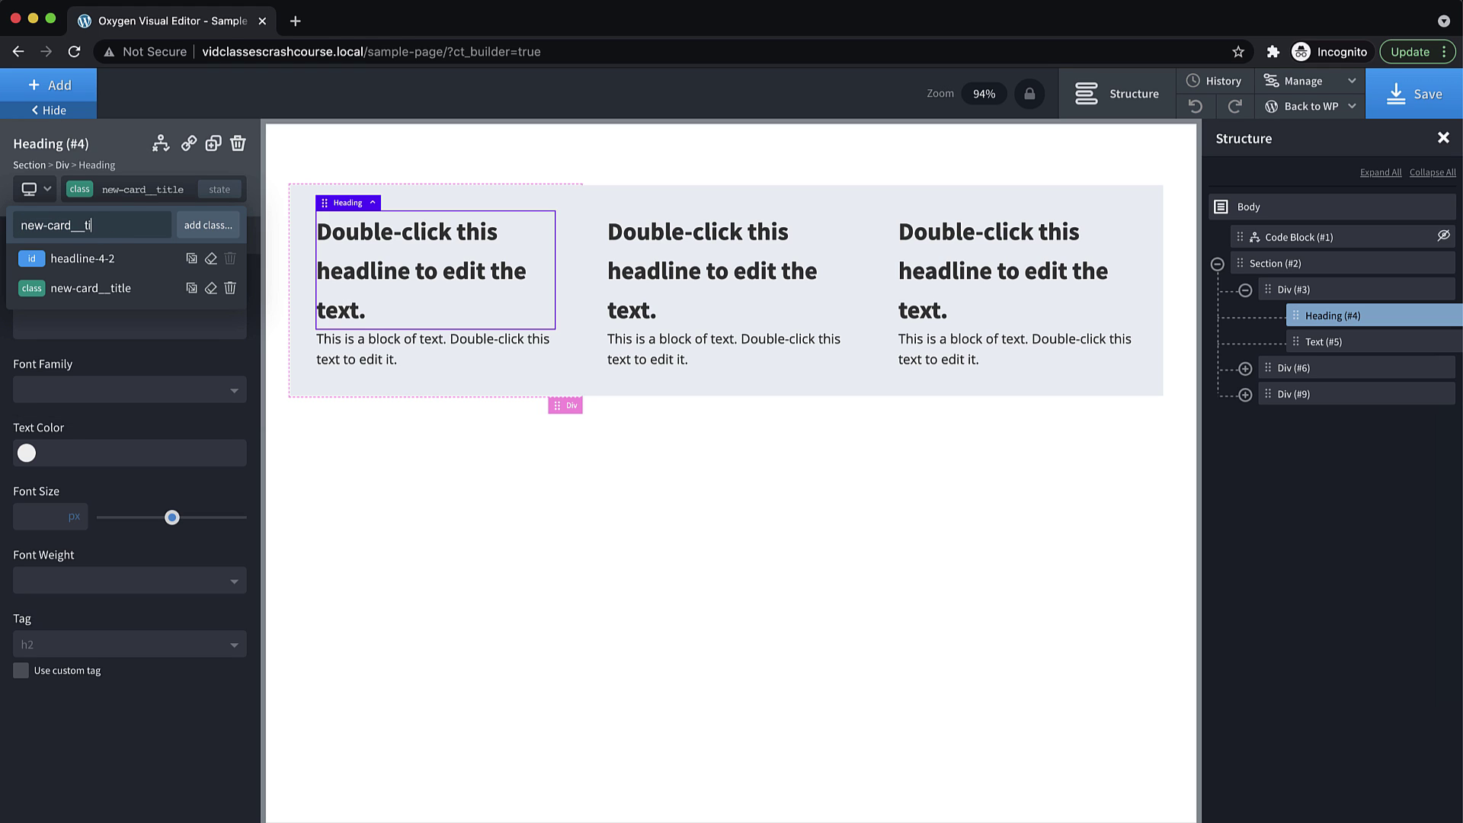
type("tle--")
key("BackSpace")
key("BackSpace")
key("BackSpace")
key("BackSpace")
key("BackSpace")
key("BackSpace")
key("BackSpace")
key("BackSpace")
key("BackSpace")
key("BackSpace")
key("BackSpace")
key("BackSpace")
key("BackSpace")
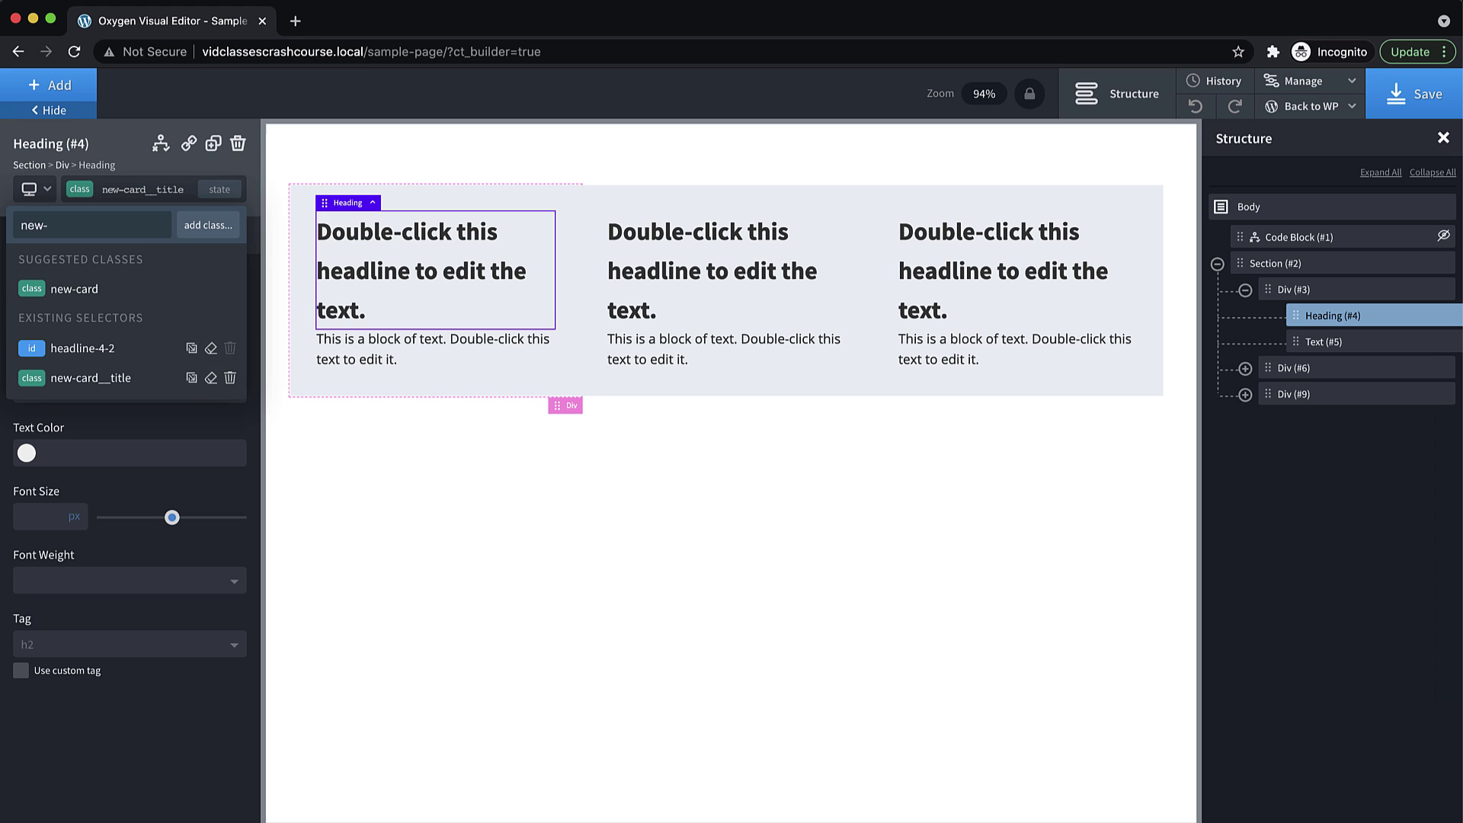
key("BackSpace")
key("BackSpace")
key("BackSpace")
key("BackSpace")
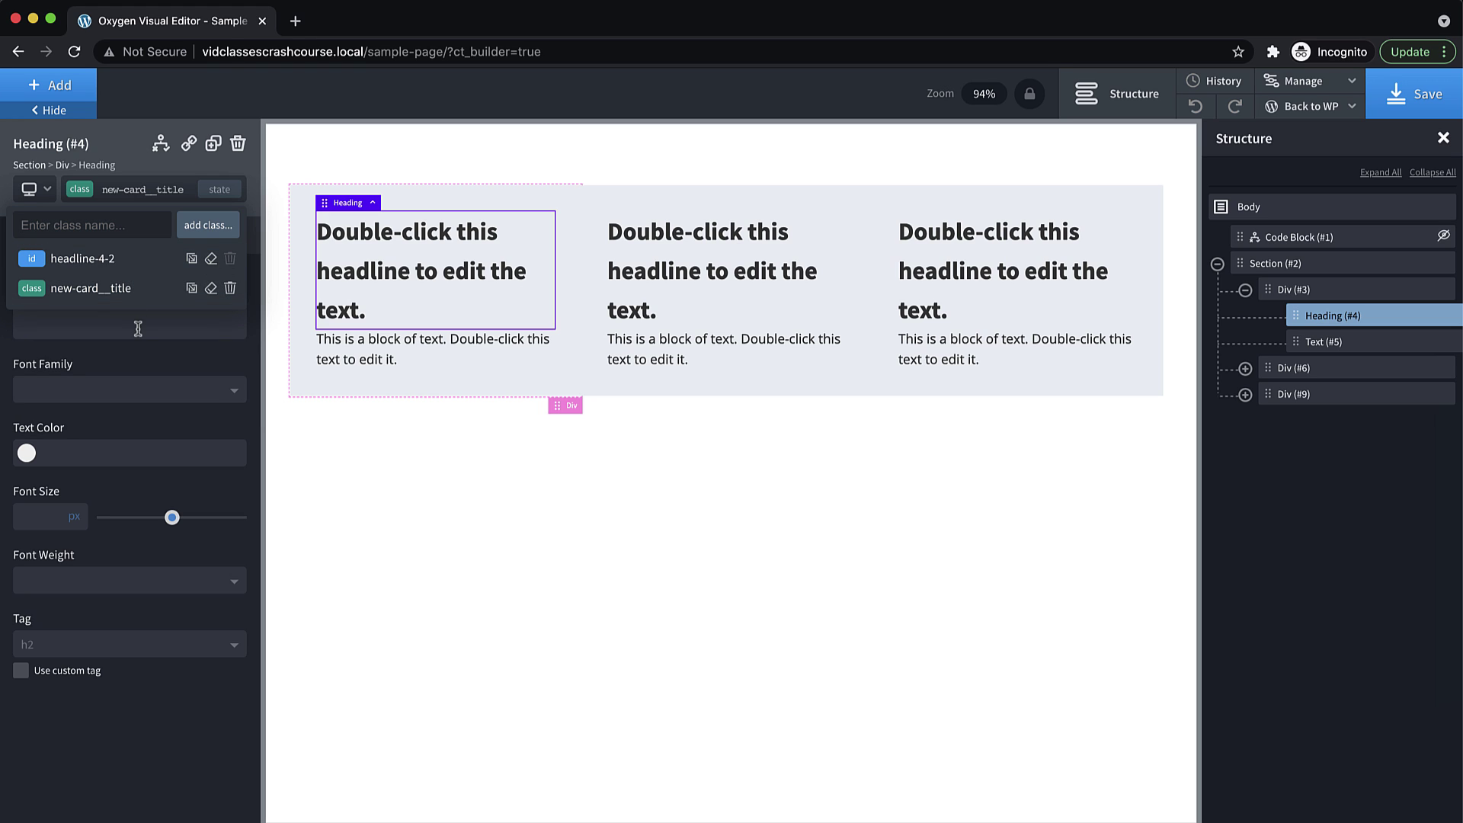
left_click(156, 352)
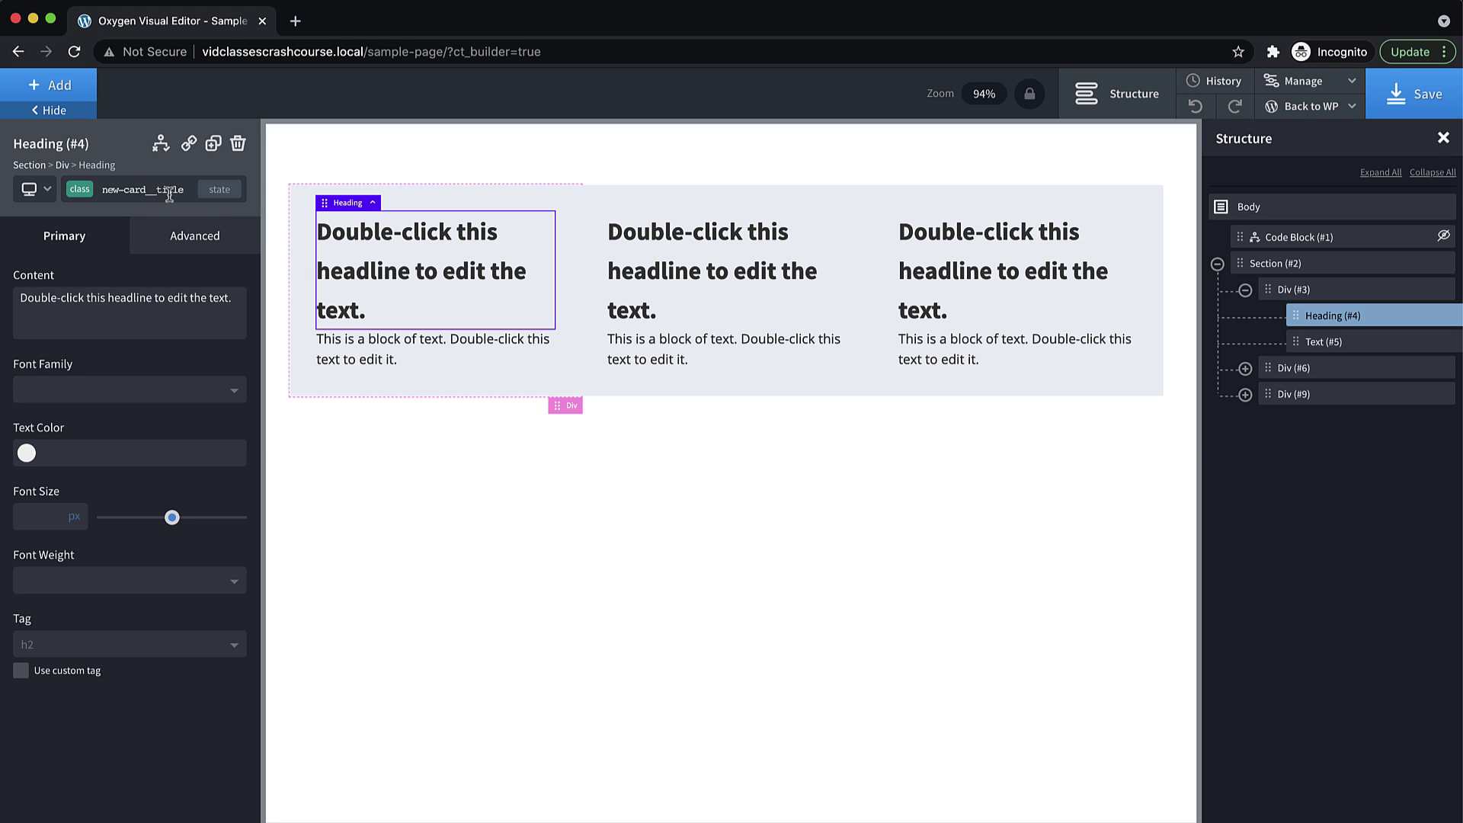
- Set the title's text colour to #596477
left_click(27, 453)
left_click(59, 499)
left_click_drag(59, 499, 45, 489)
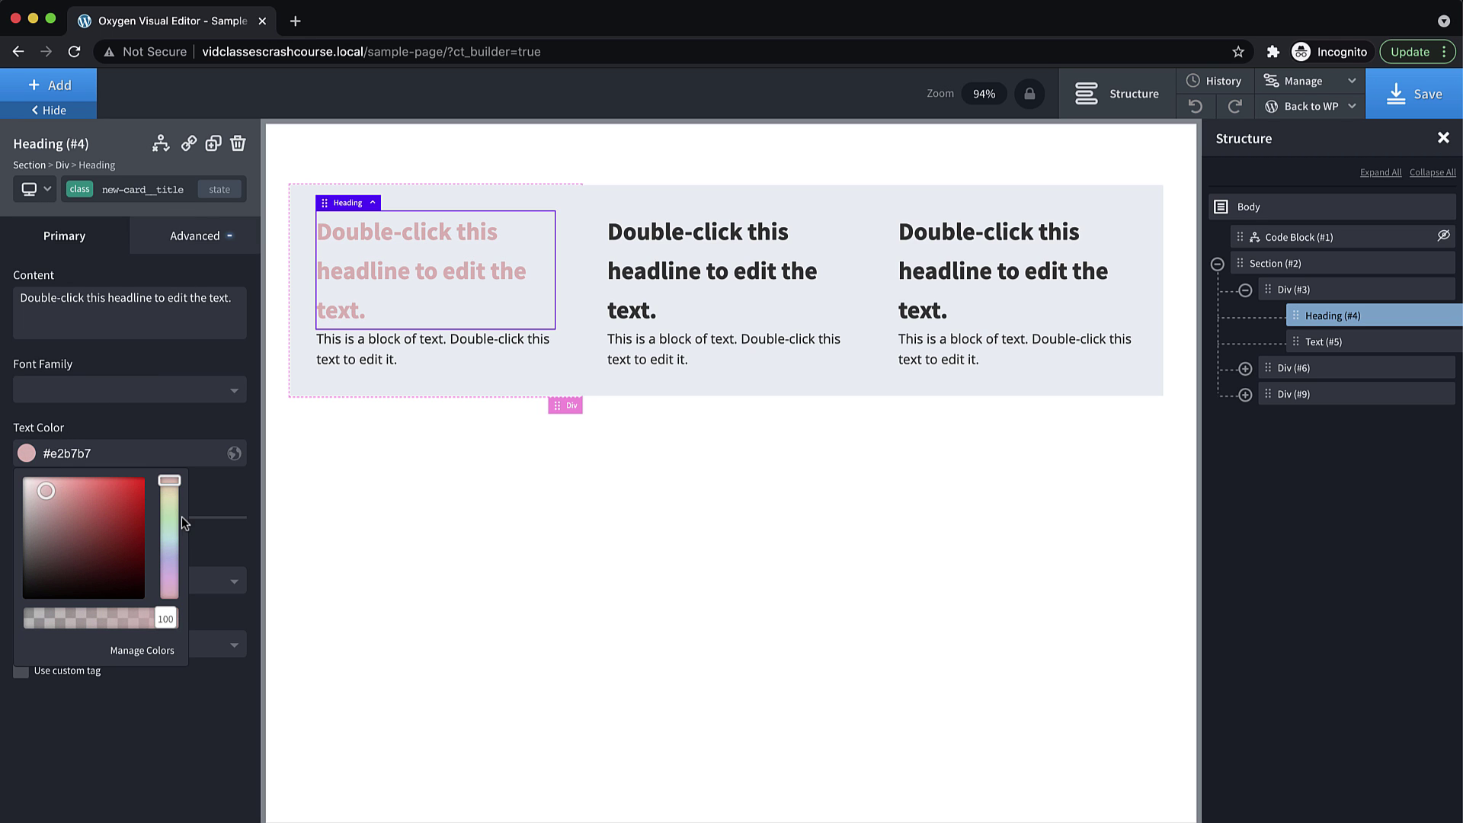
left_click_drag(170, 519, 168, 555)
left_click(51, 541)
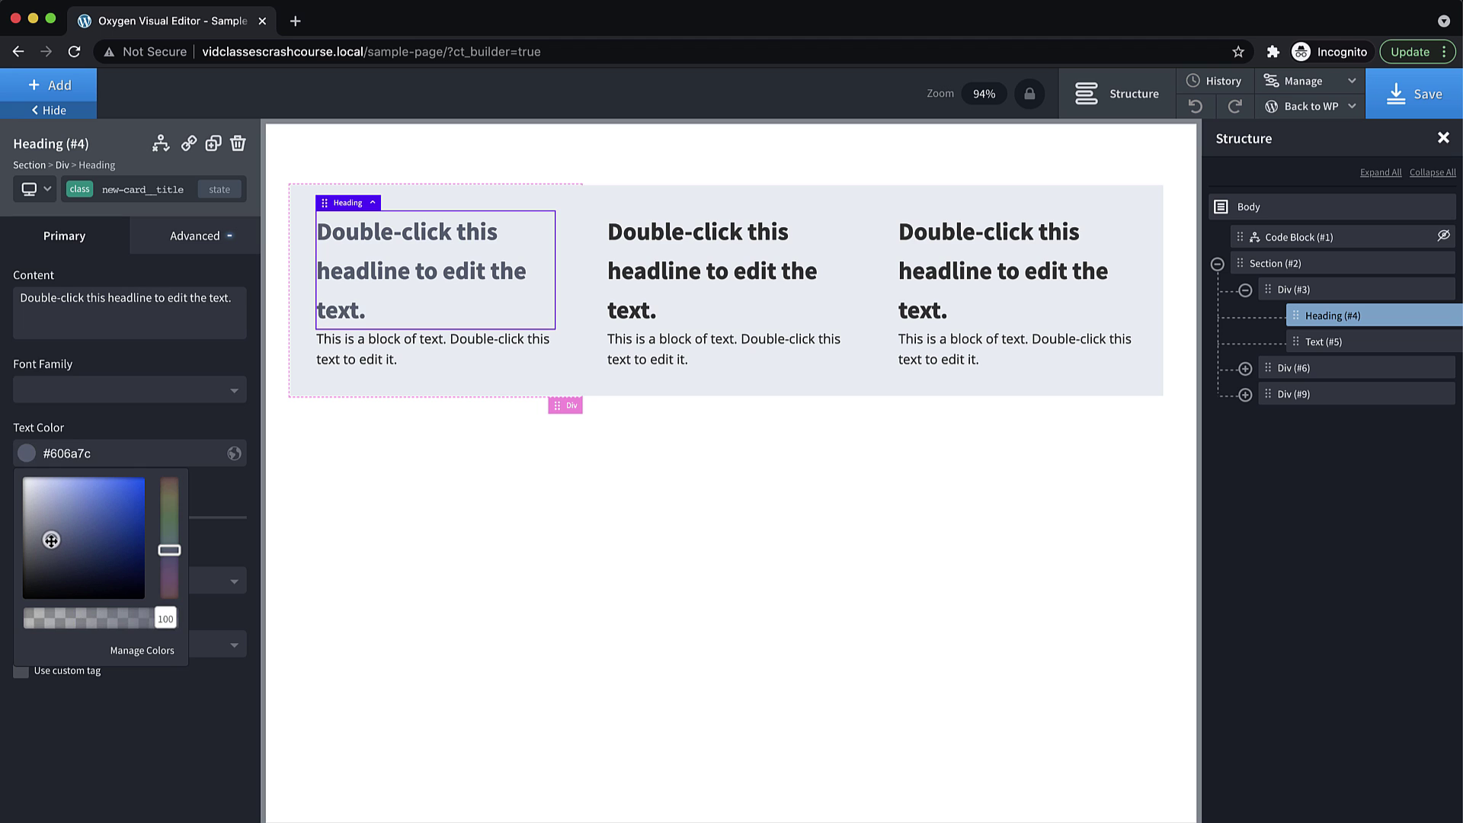
left_click_drag(51, 540, 52, 544)
left_click(135, 419)
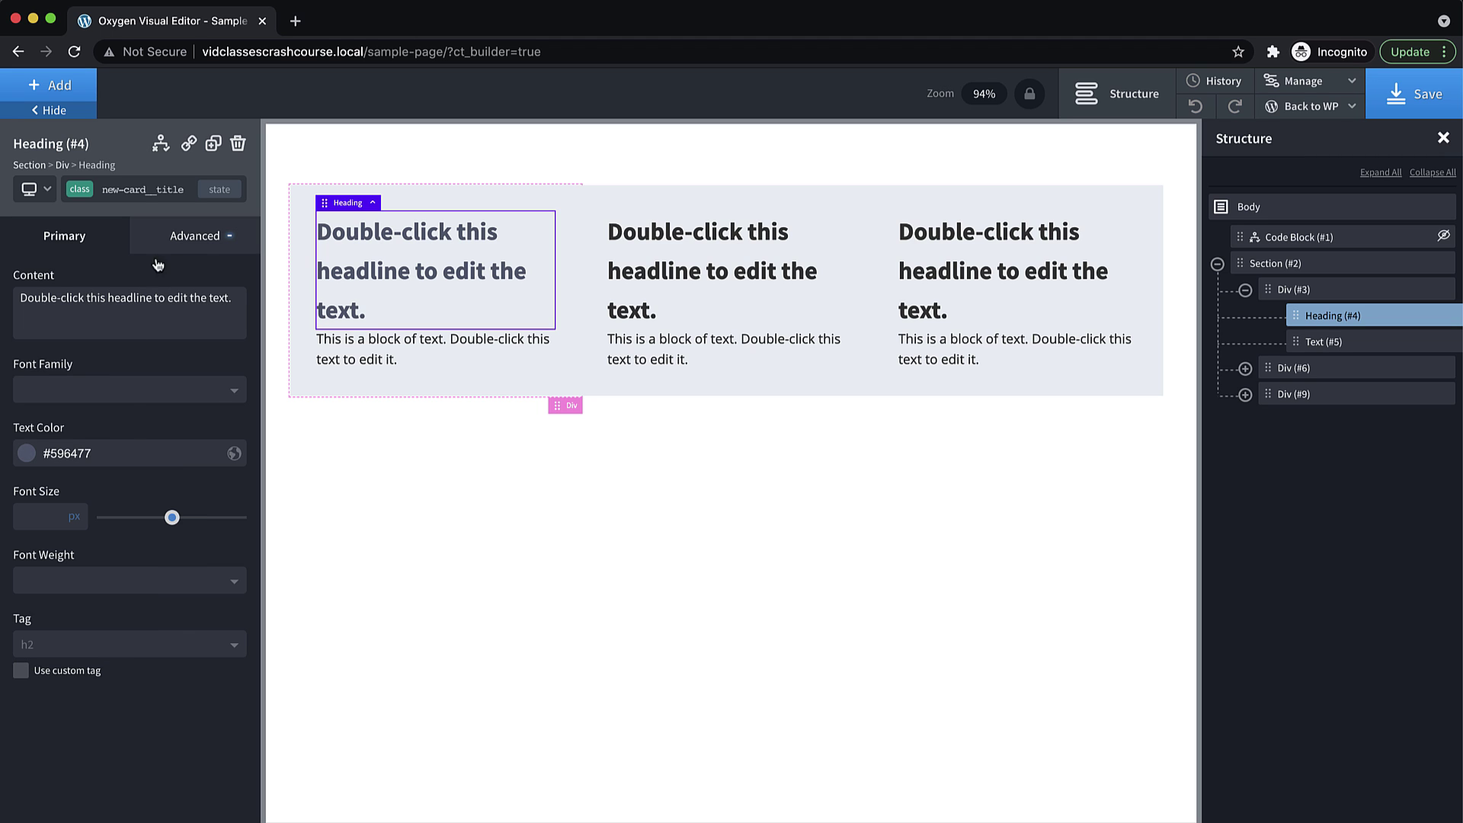
- Reduce the title's font size to 23 px
left_click(183, 236)
left_click(89, 237)
left_click_drag(172, 518, 136, 522)
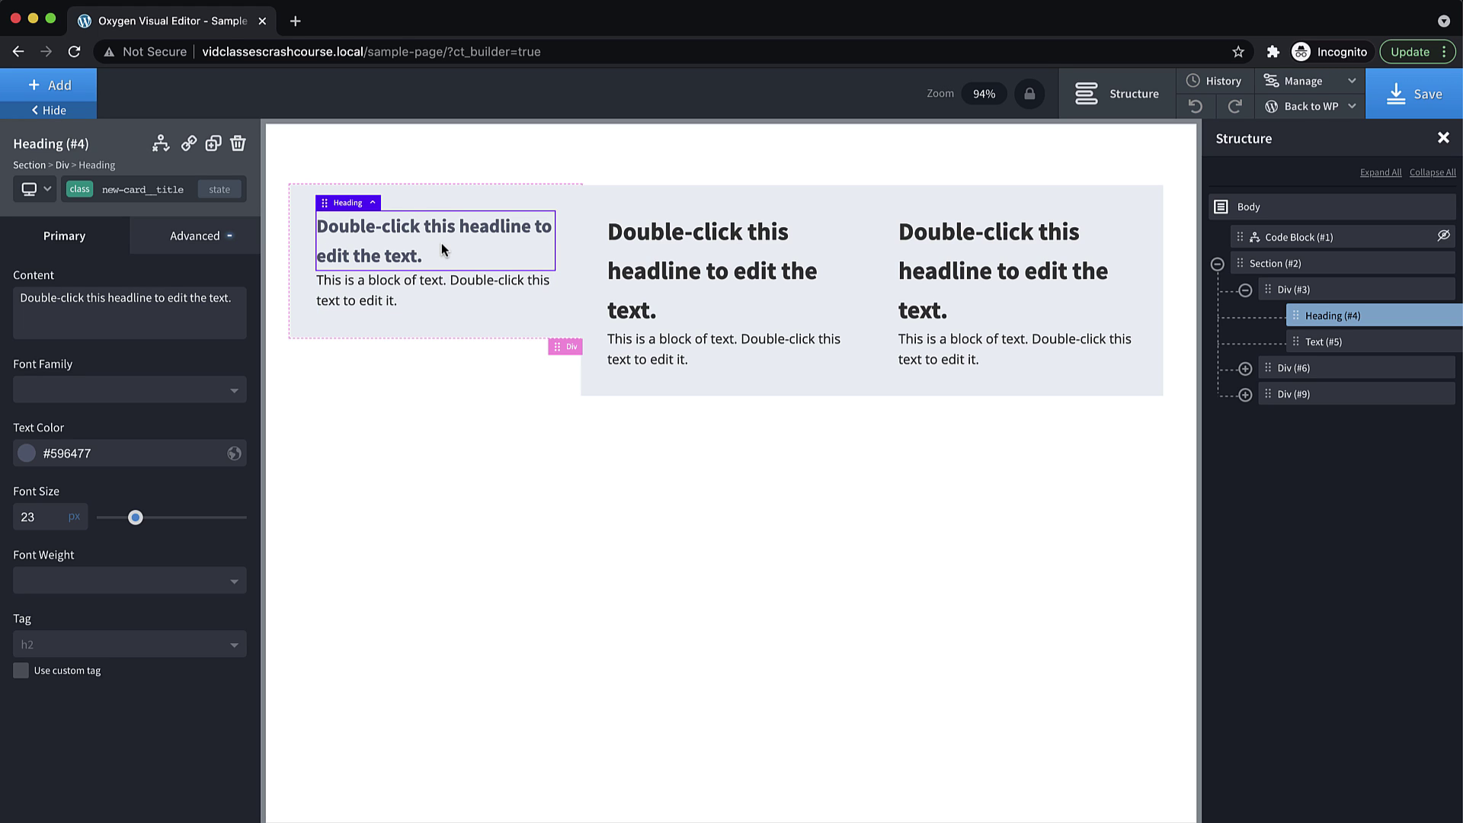
left_click(670, 268)
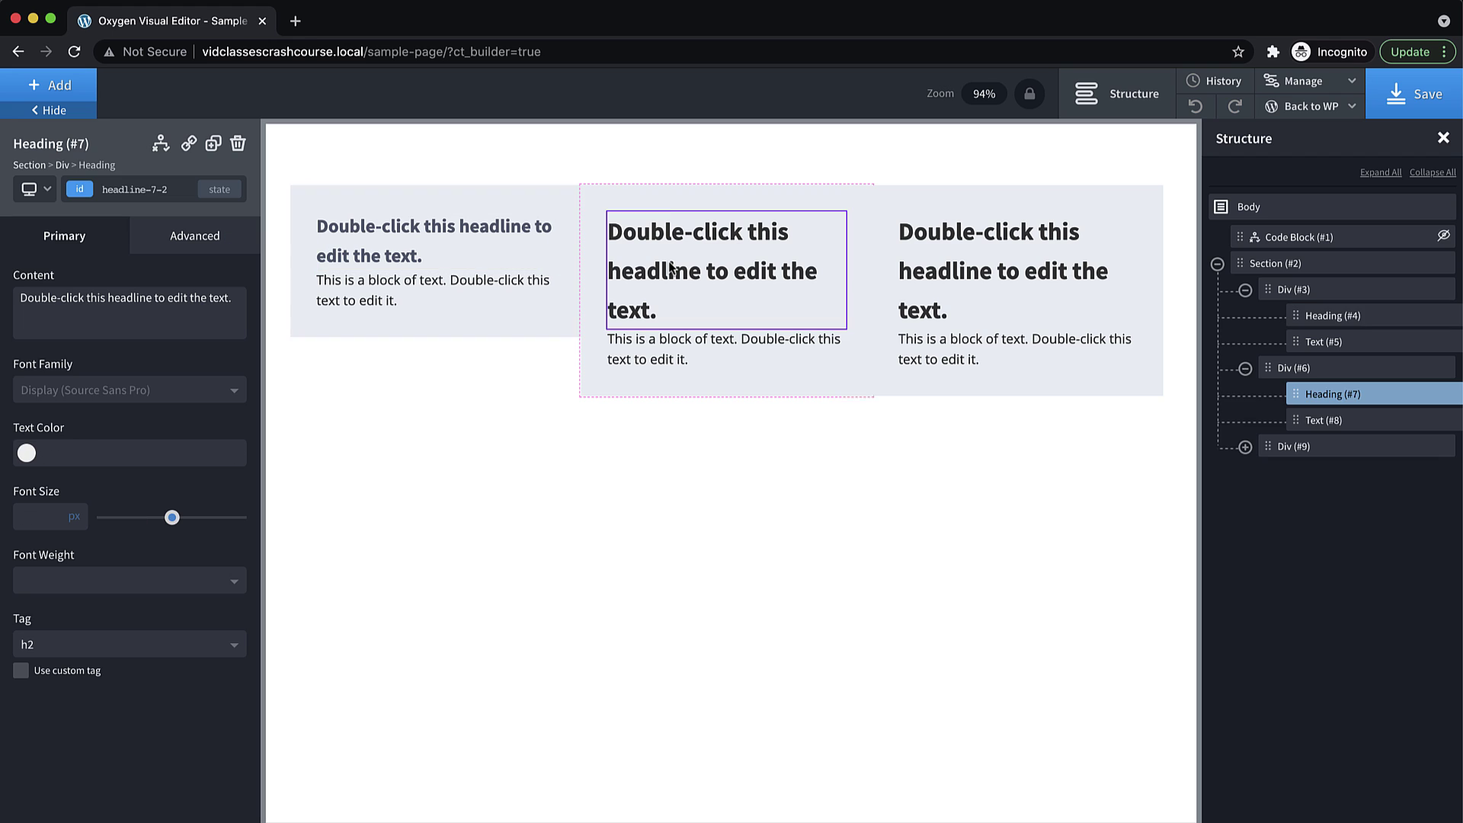
- Give the second and third card headlines the new-card__title class, matching the first
left_click(118, 188)
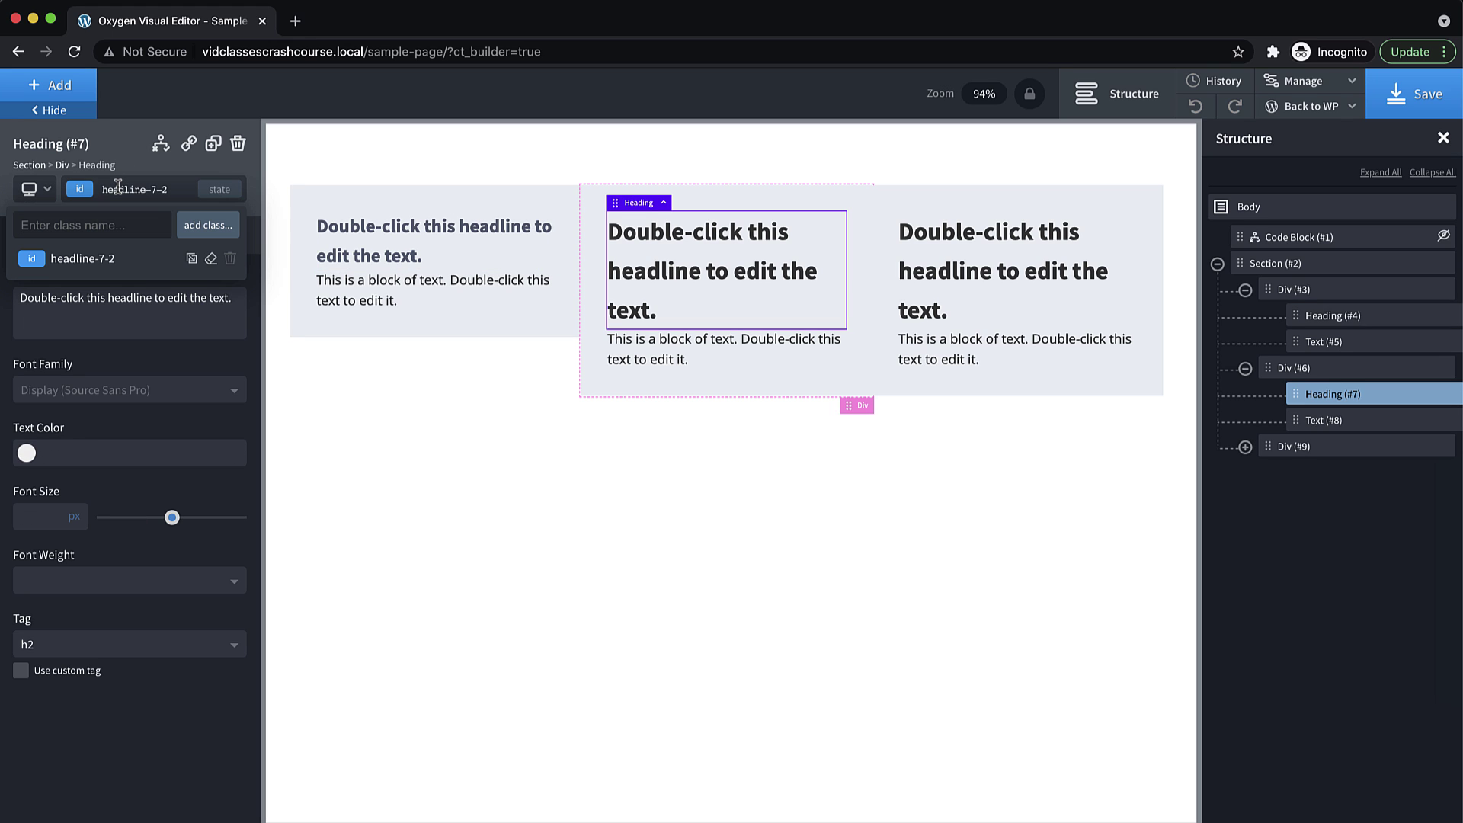
type("new")
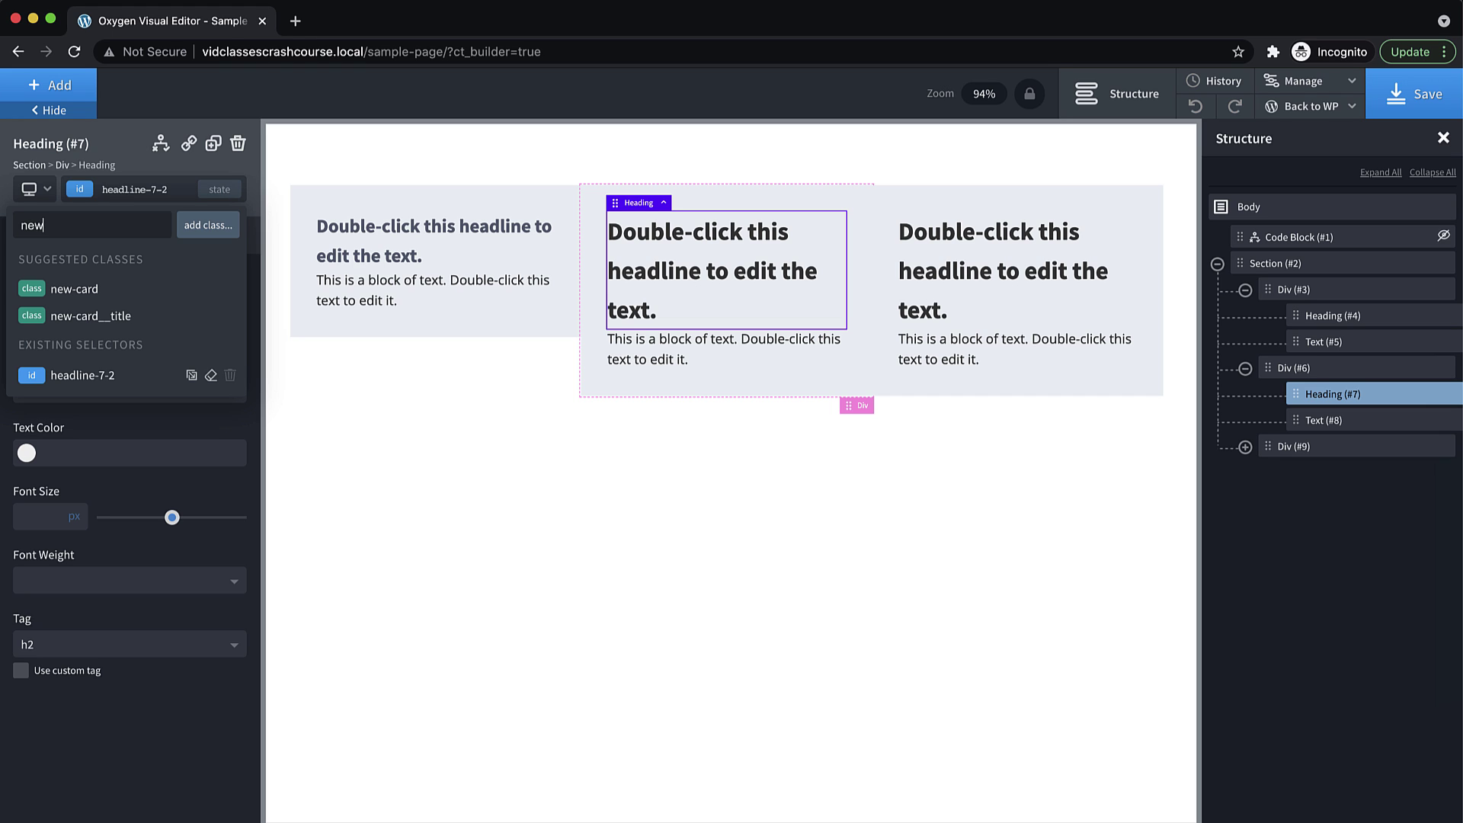
left_click(105, 317)
left_click(996, 248)
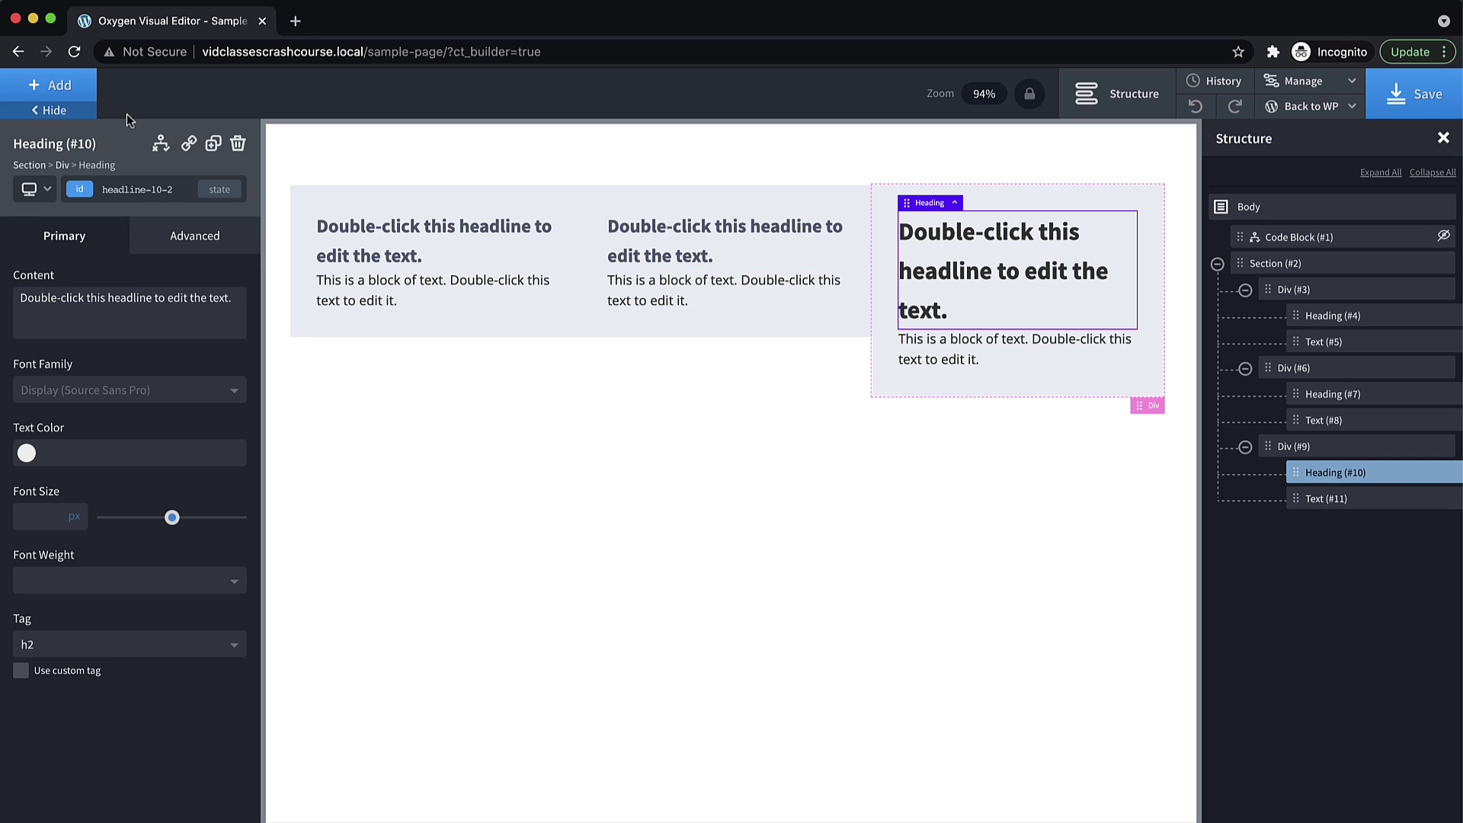
left_click(142, 190)
type("_")
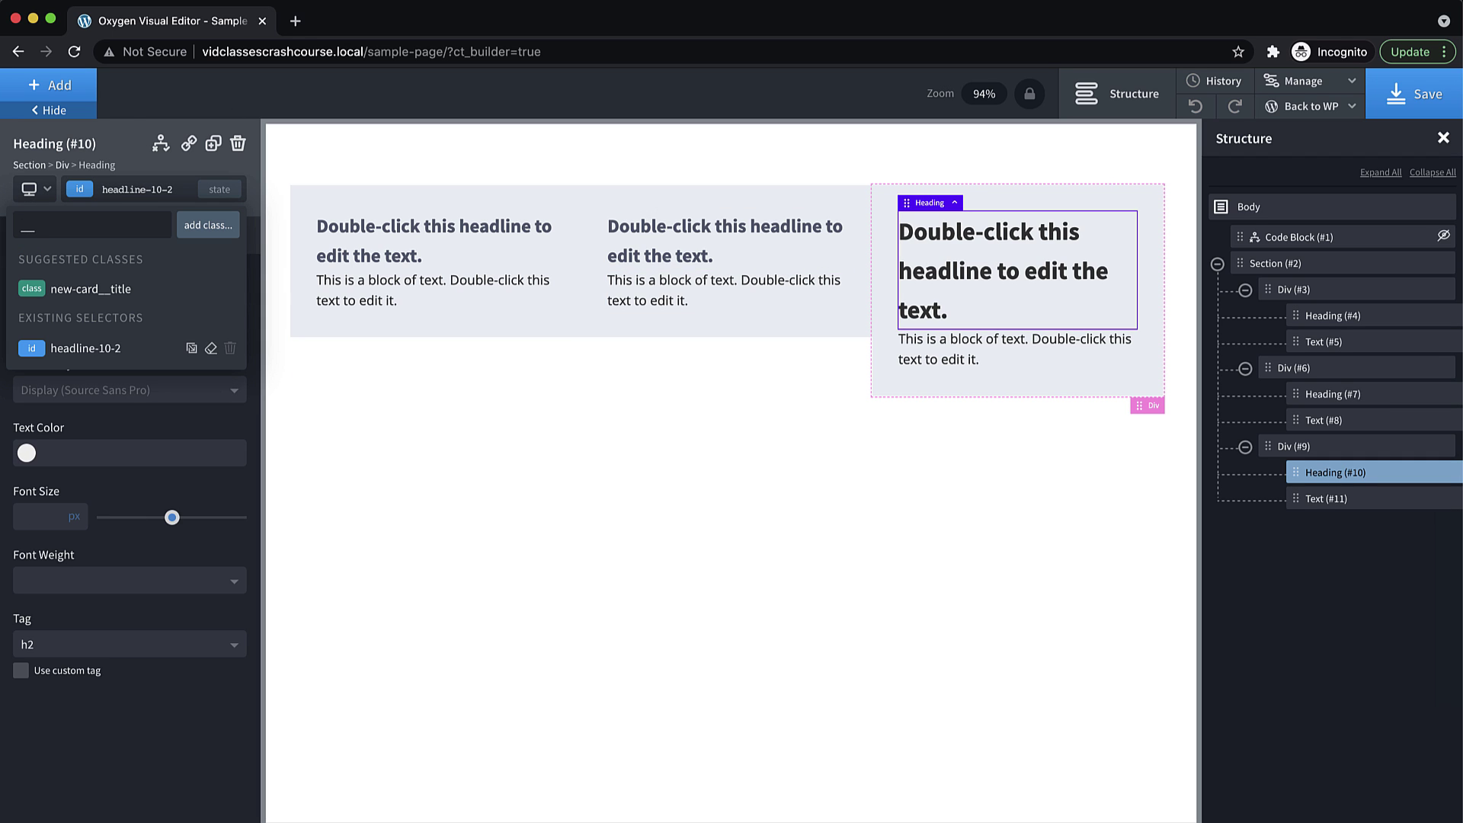
key("BackSpace")
type("title")
left_click(94, 290)
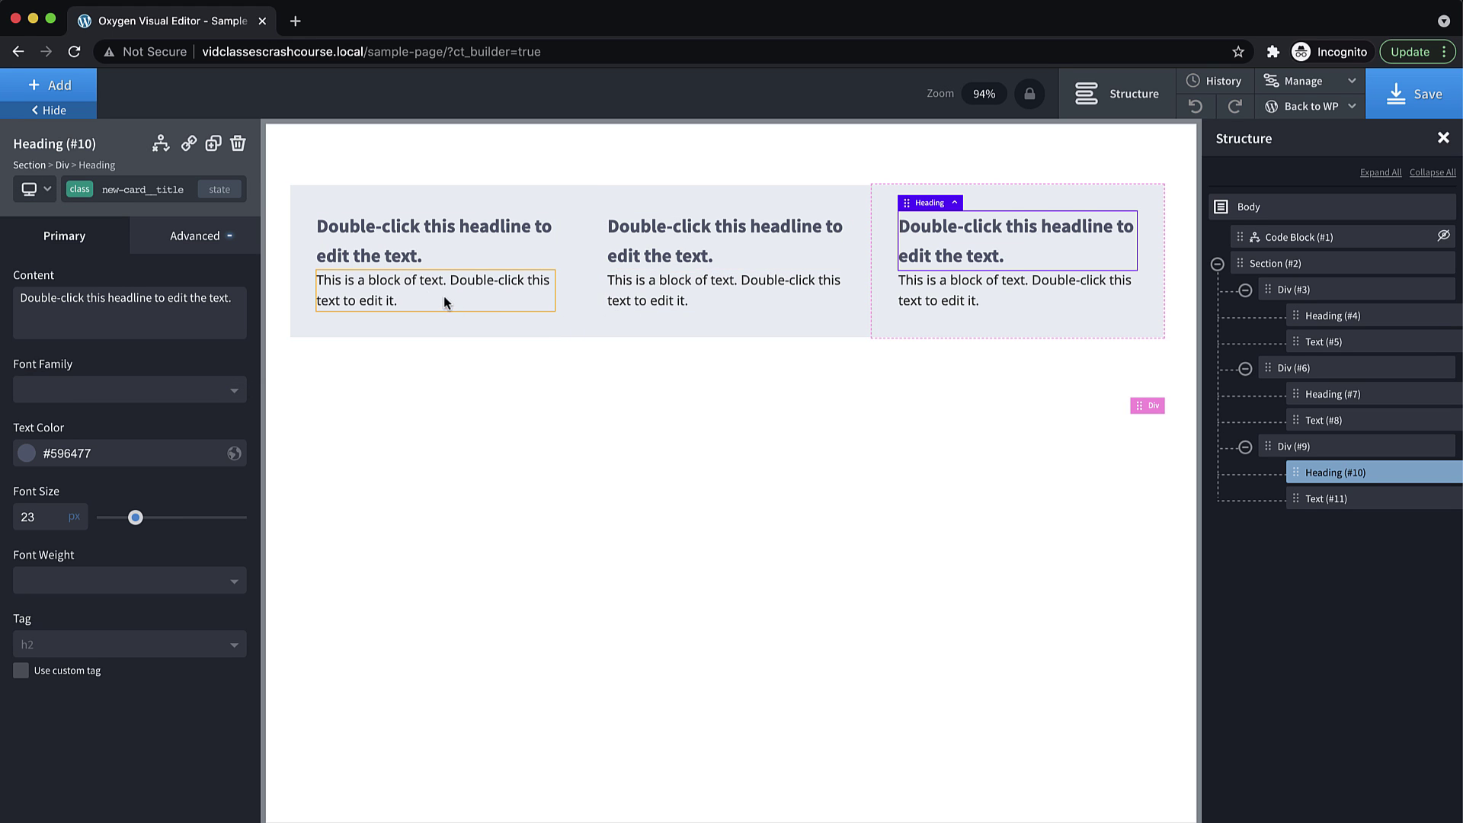
left_click(329, 248)
- Set a 16 px bottom margin on new-card__title under Advanced > Size & Spacing
left_click(194, 236)
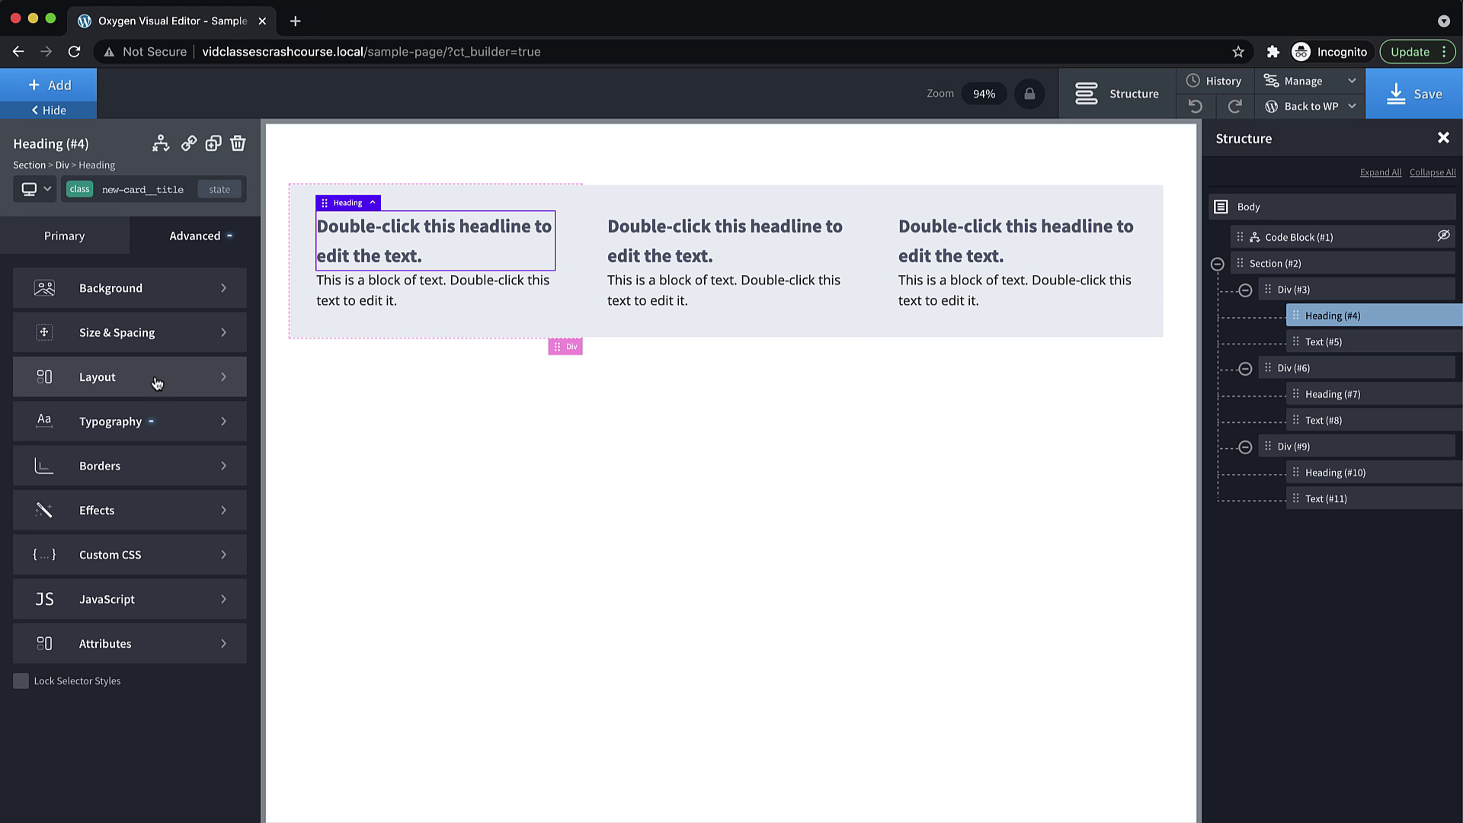
left_click(155, 337)
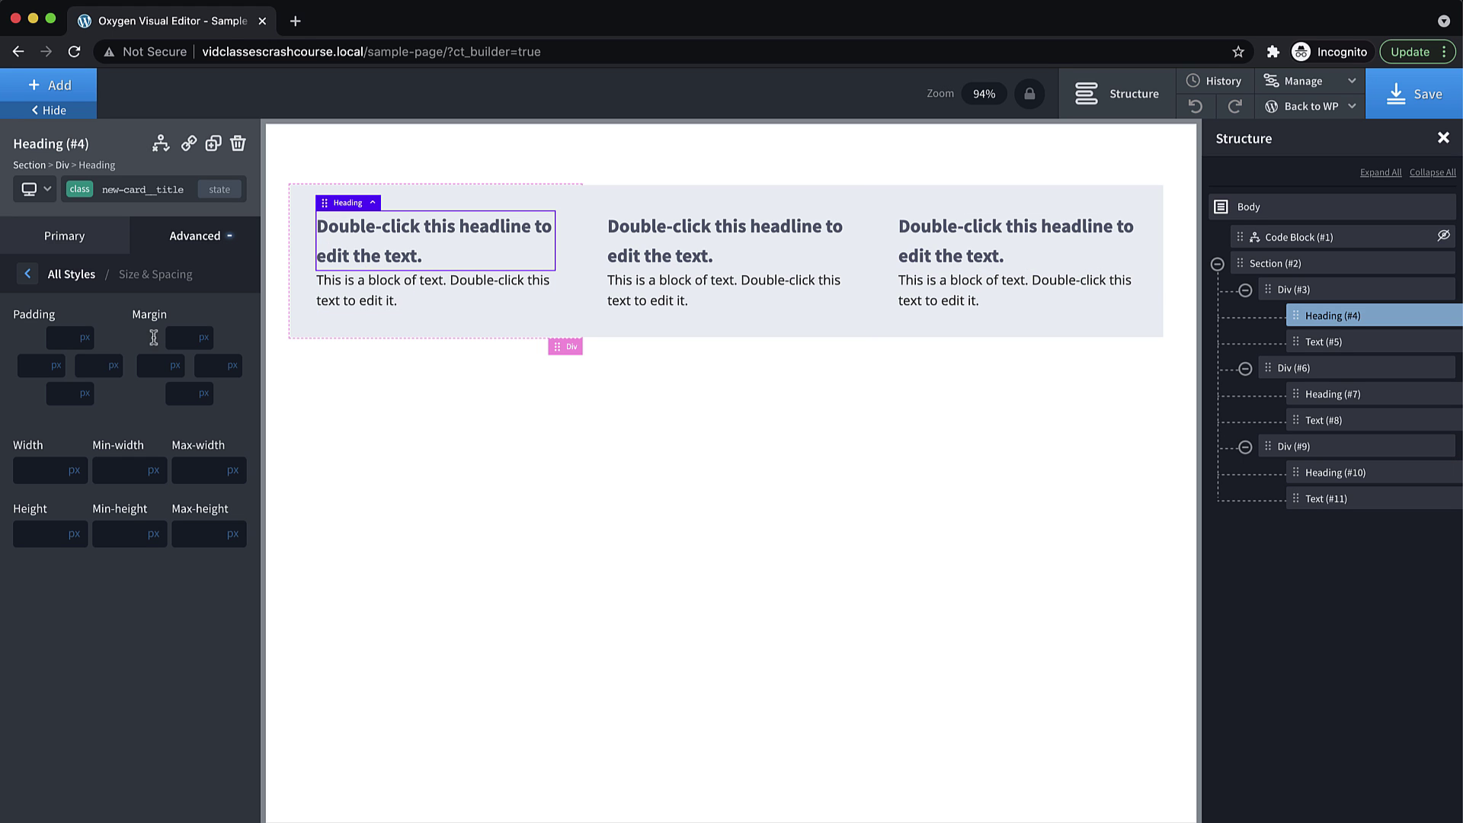
left_click(177, 397)
type("16")
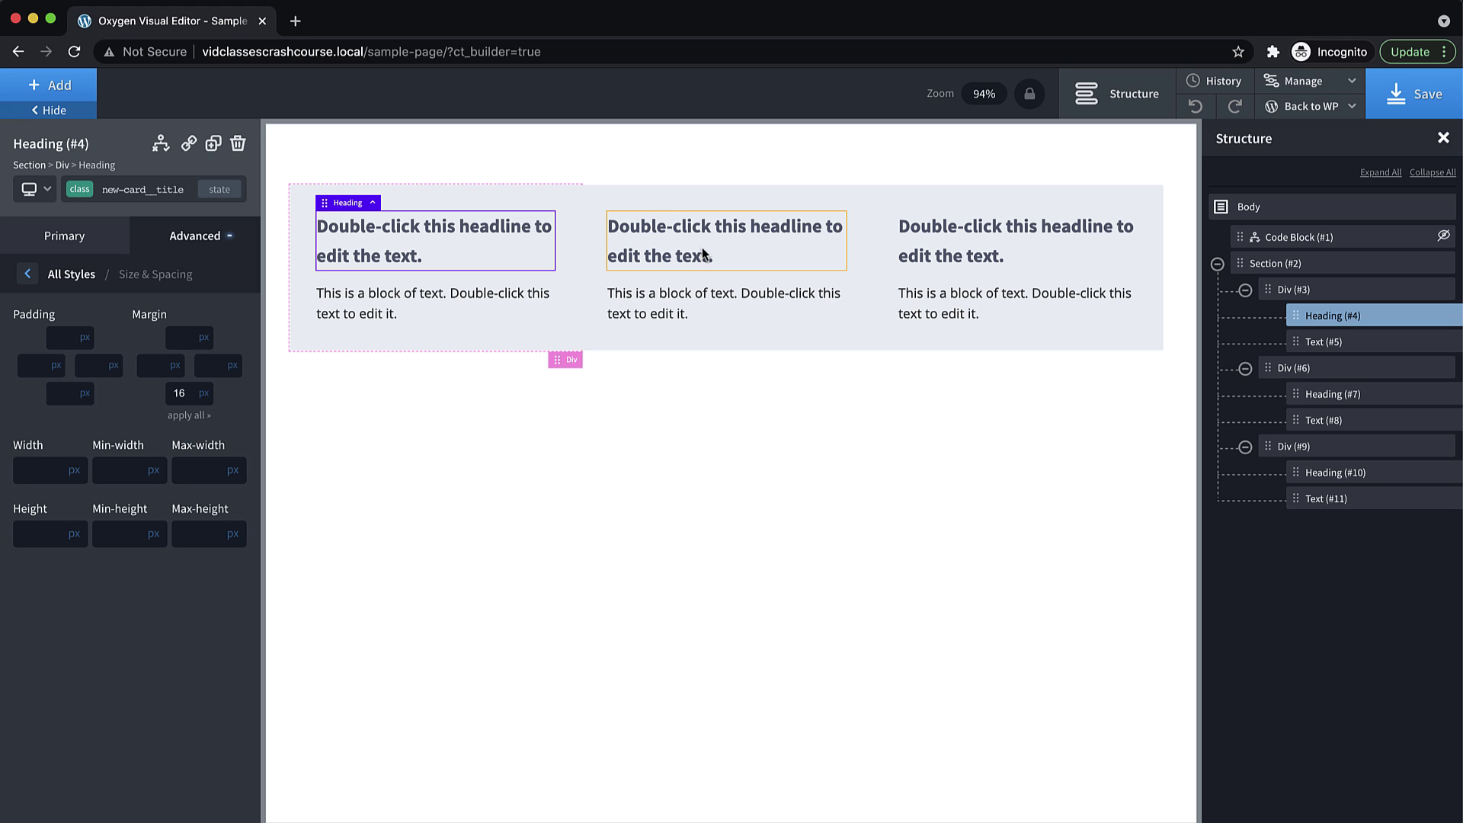
- In the uncategorized selectors list, open .new-card and then .new-card__title for editing
left_click(1287, 85)
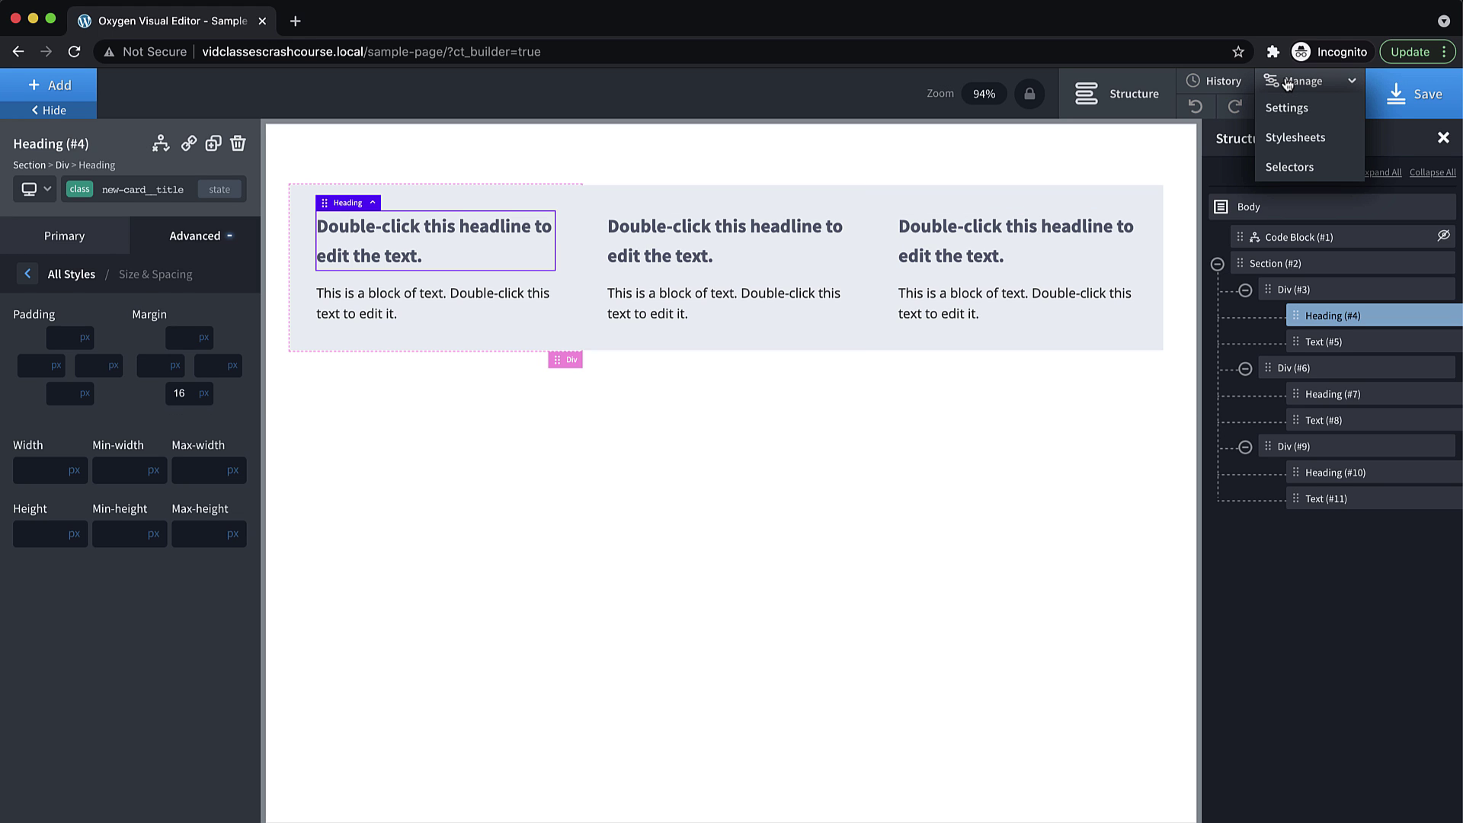
left_click(1289, 164)
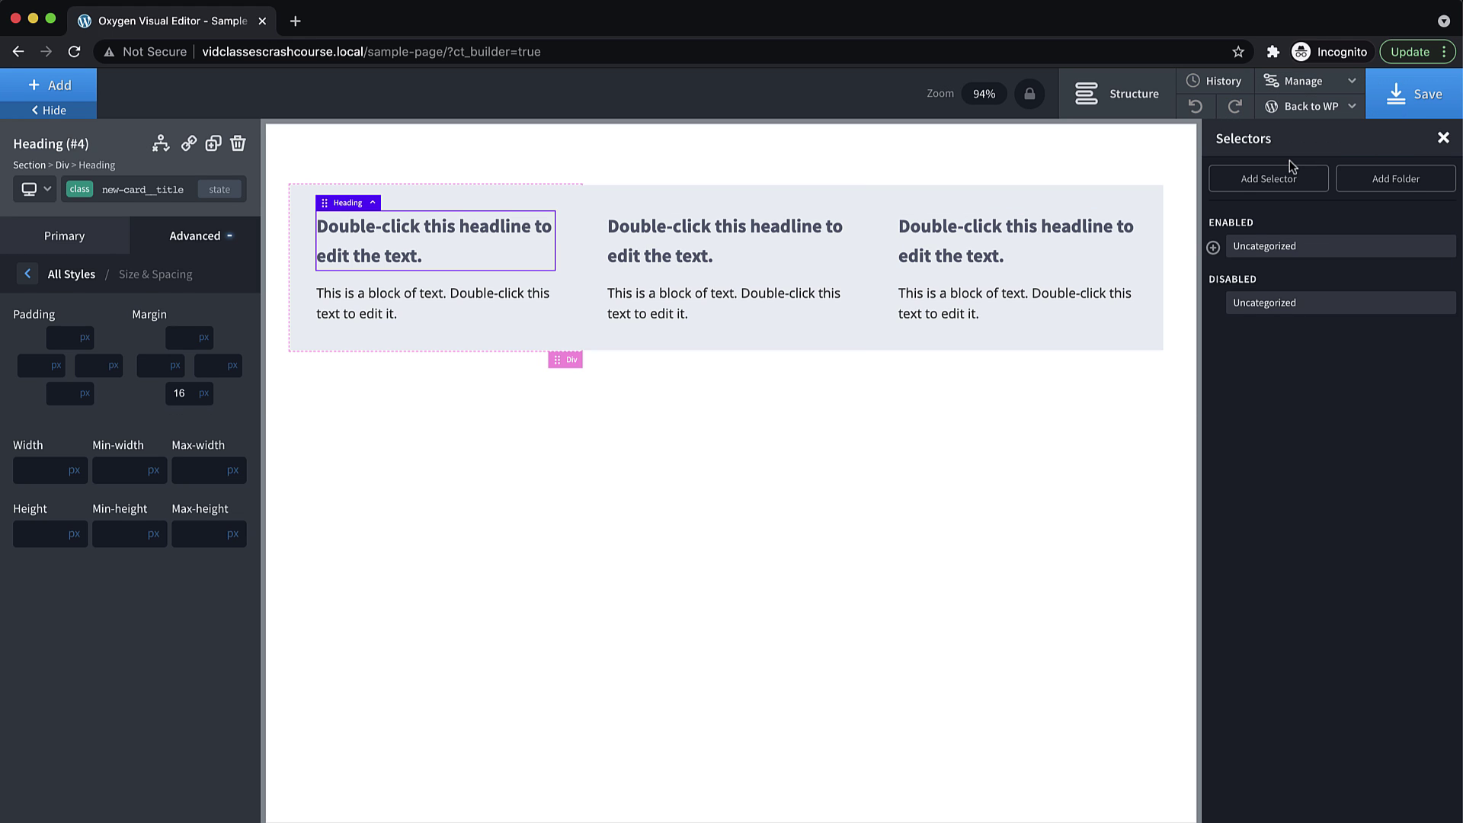
left_click(1213, 247)
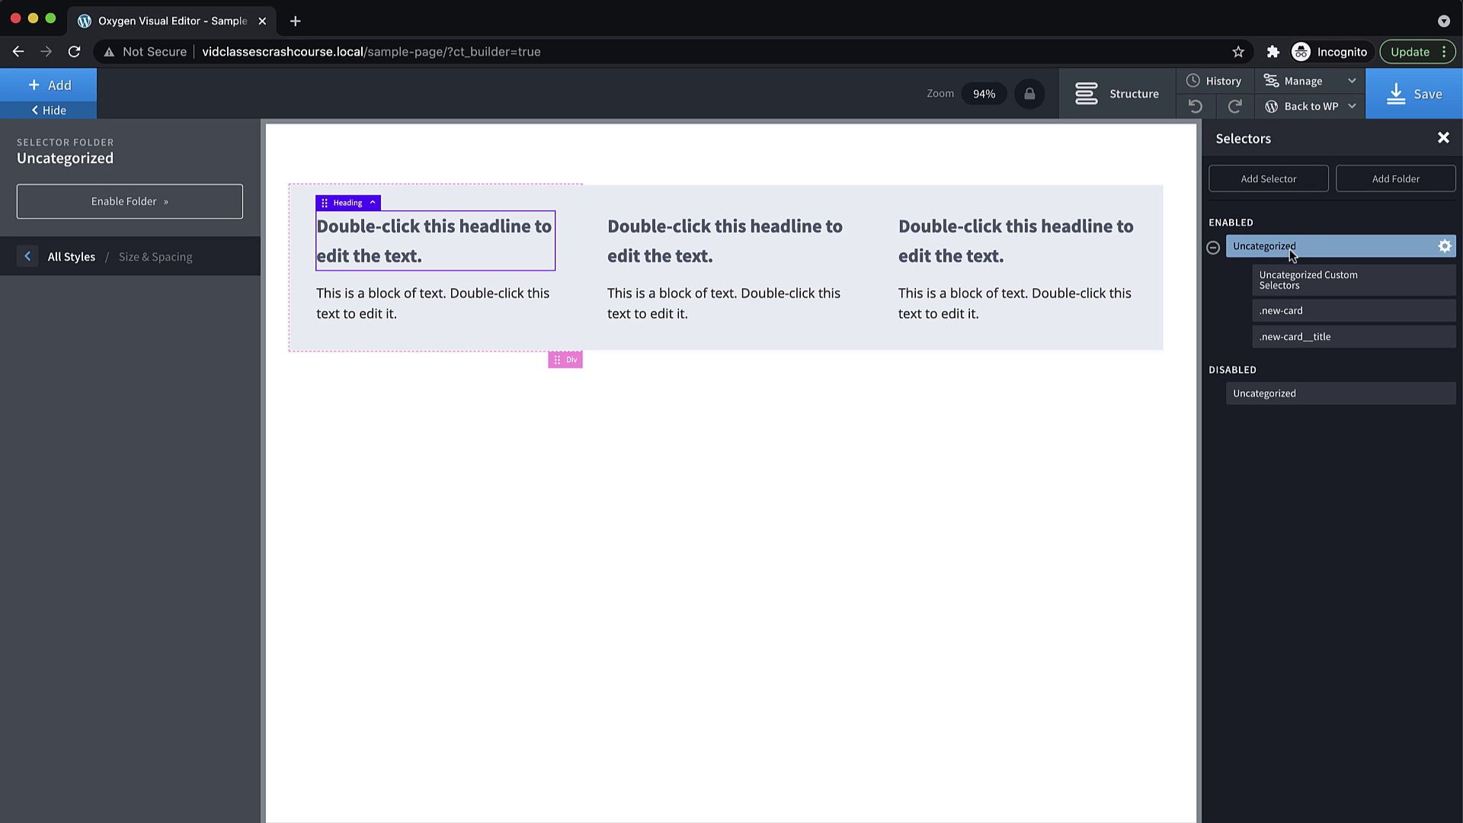
left_click(1311, 313)
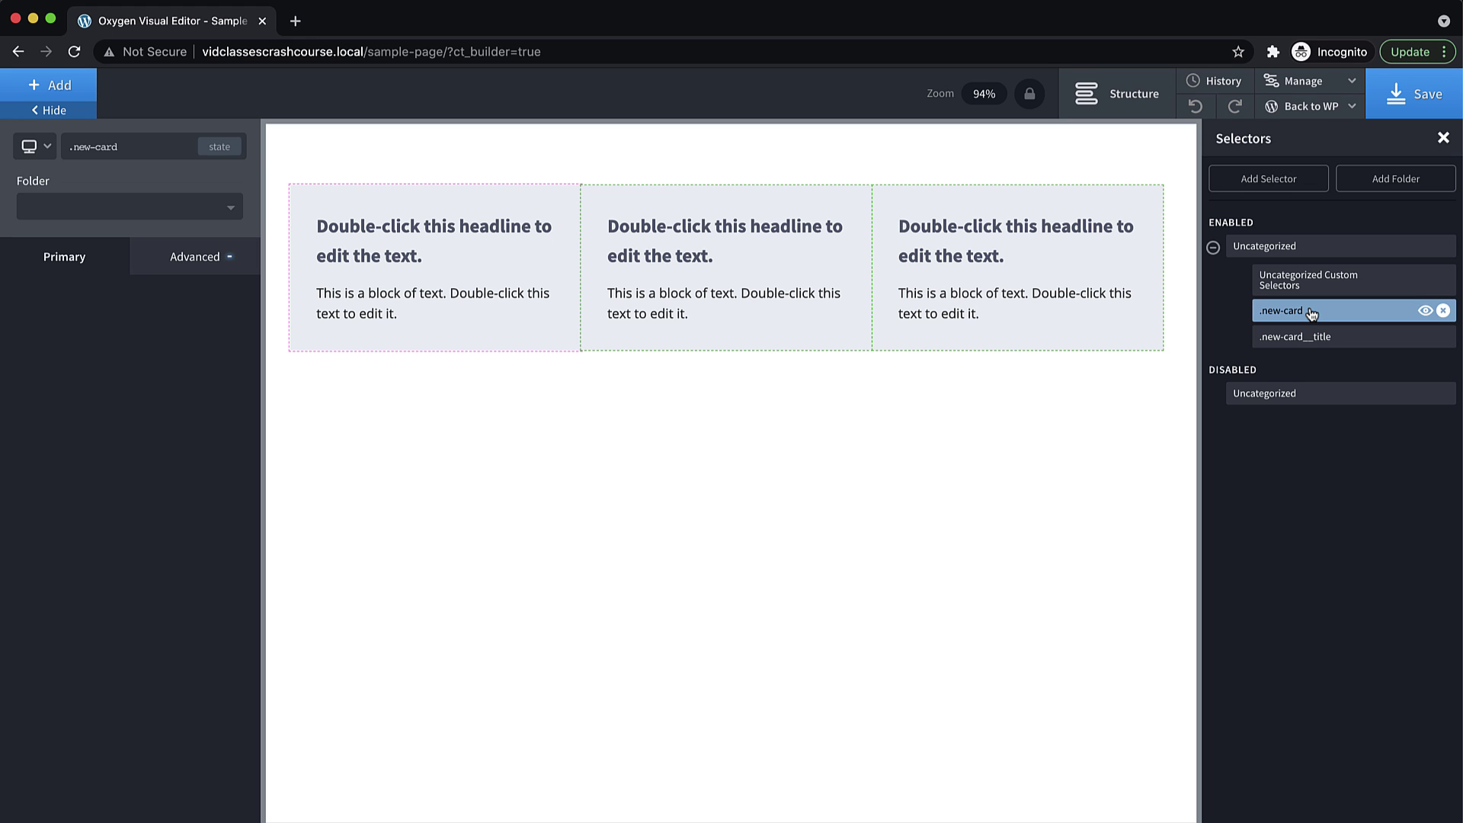
left_click(1299, 337)
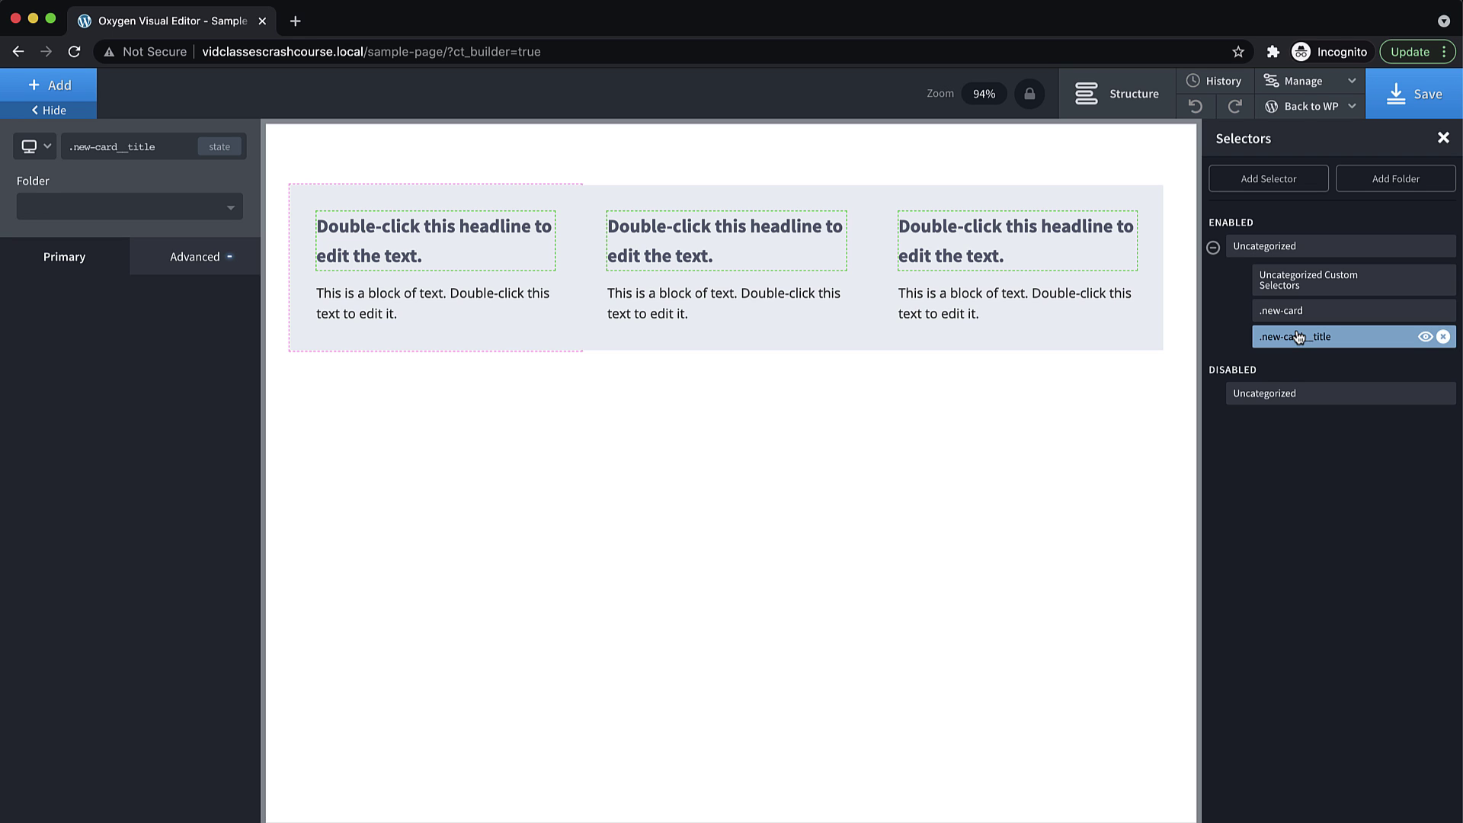
- Reselect the first card's headline and close the Selectors list to widen the canvas
left_click(172, 256)
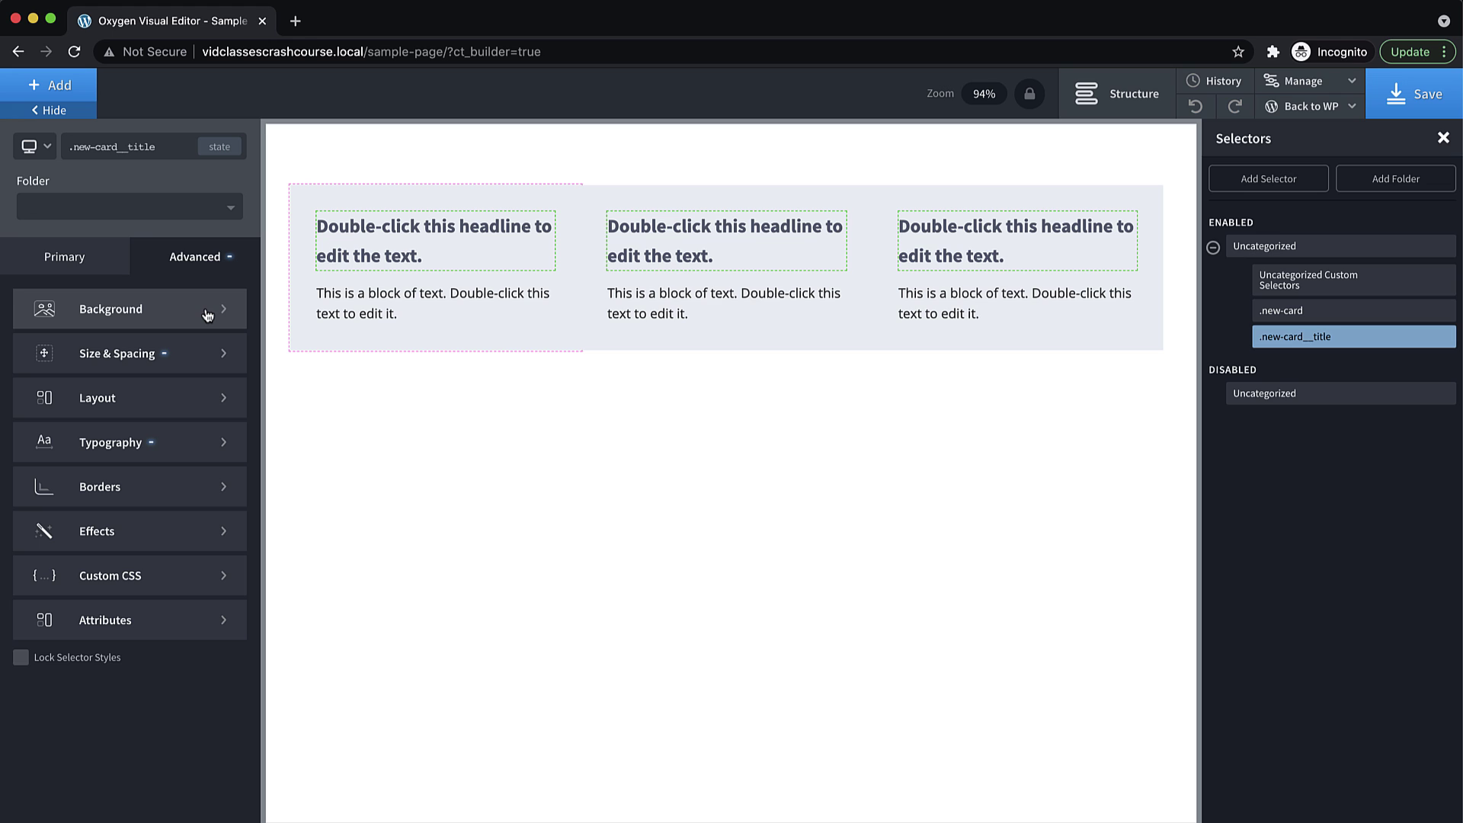
left_click(448, 226)
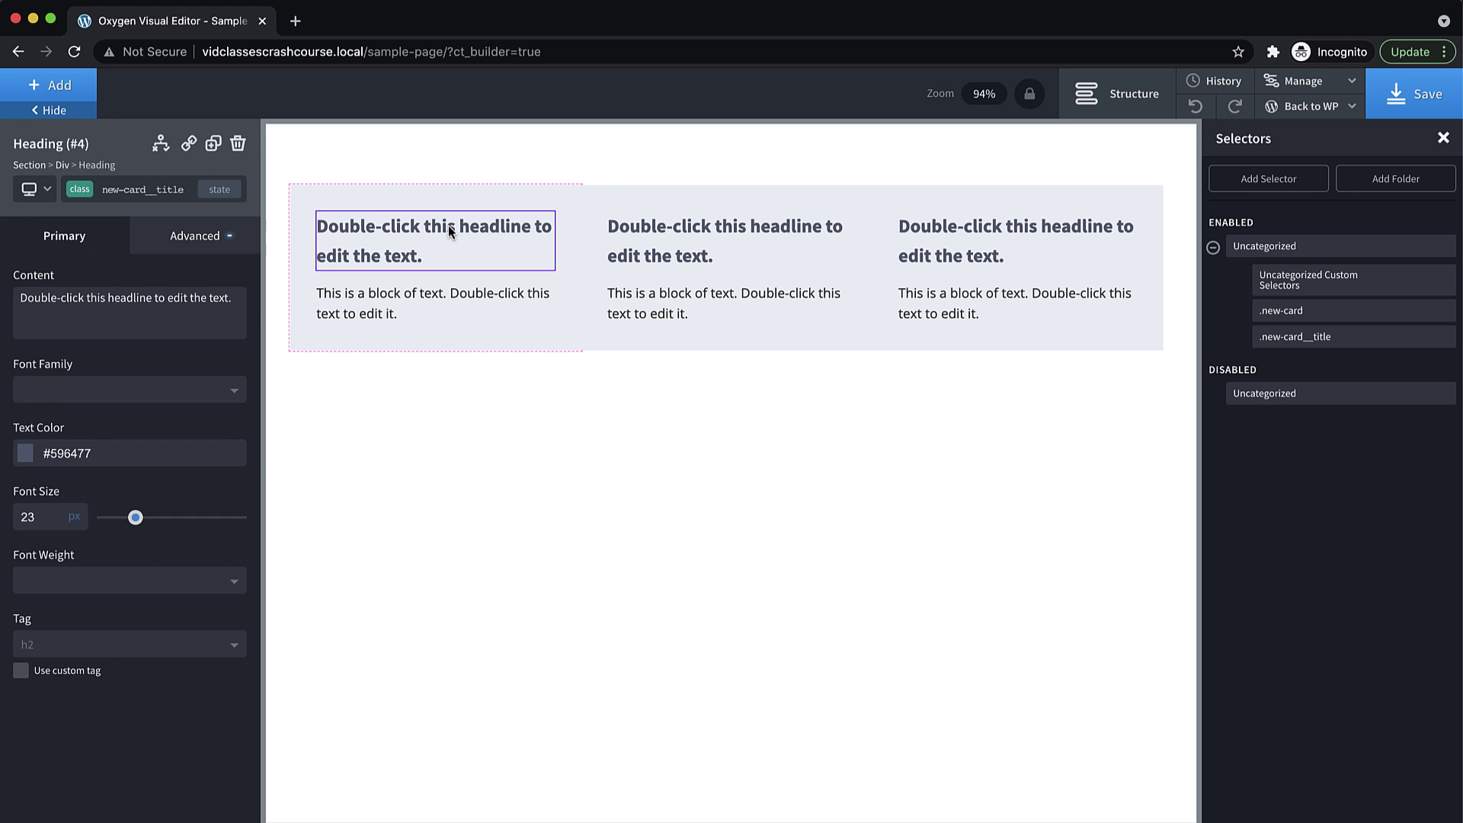
left_click(1444, 138)
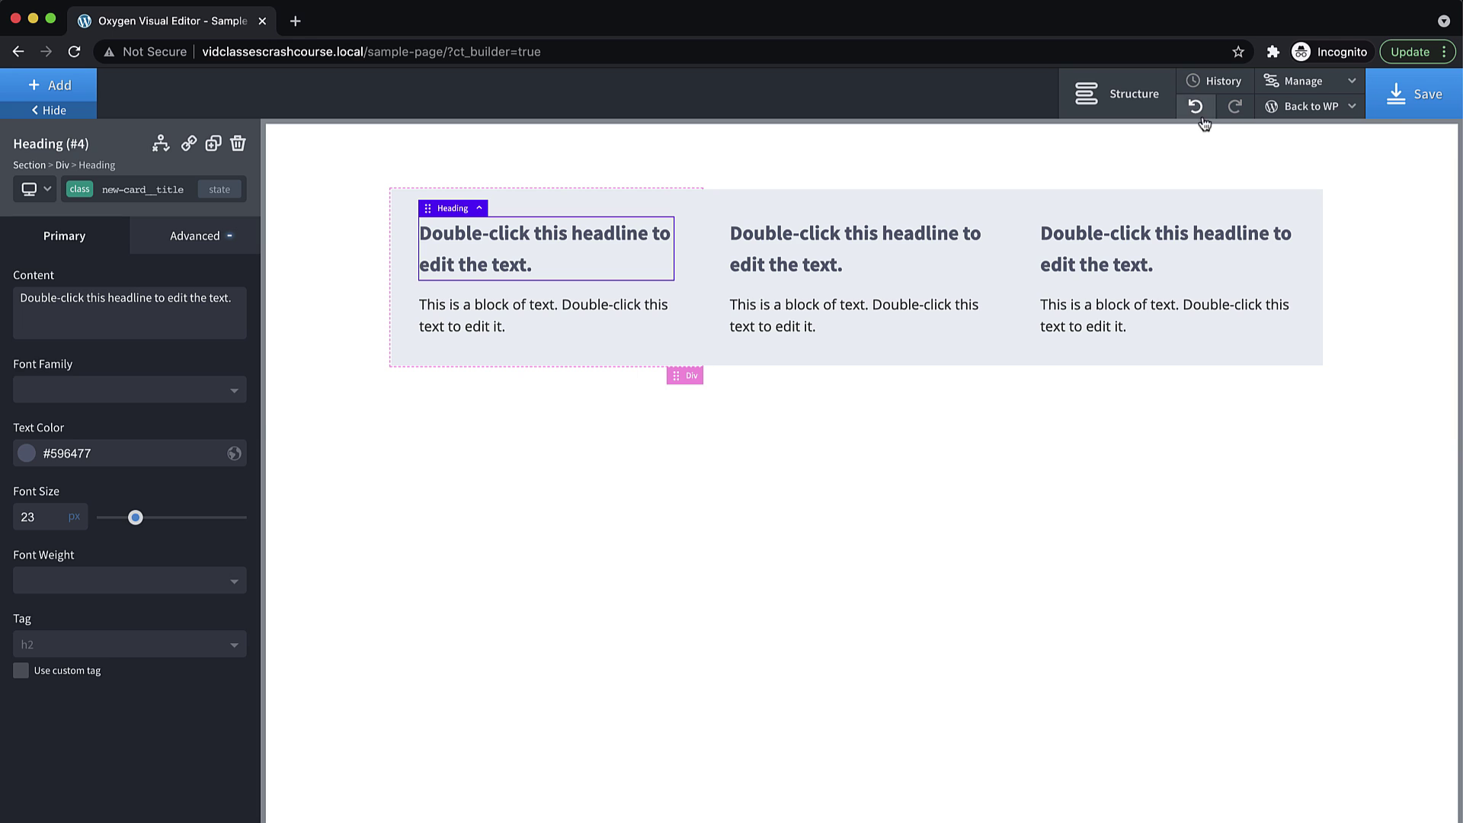
- Make the first card's description text bright red (#e50000)
left_click(544, 324)
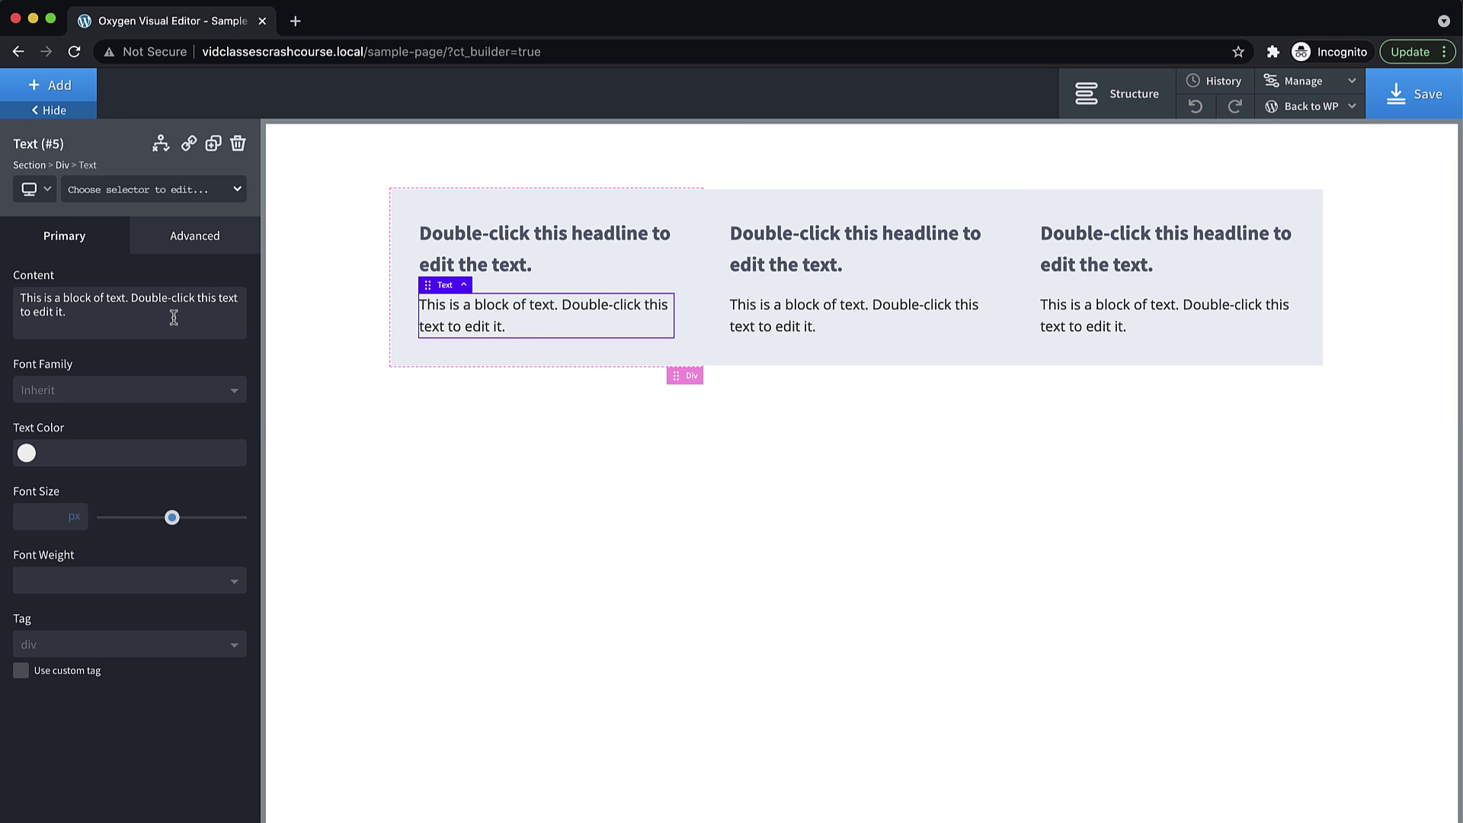
left_click(27, 453)
left_click(74, 517)
left_click_drag(73, 515, 141, 491)
left_click(167, 428)
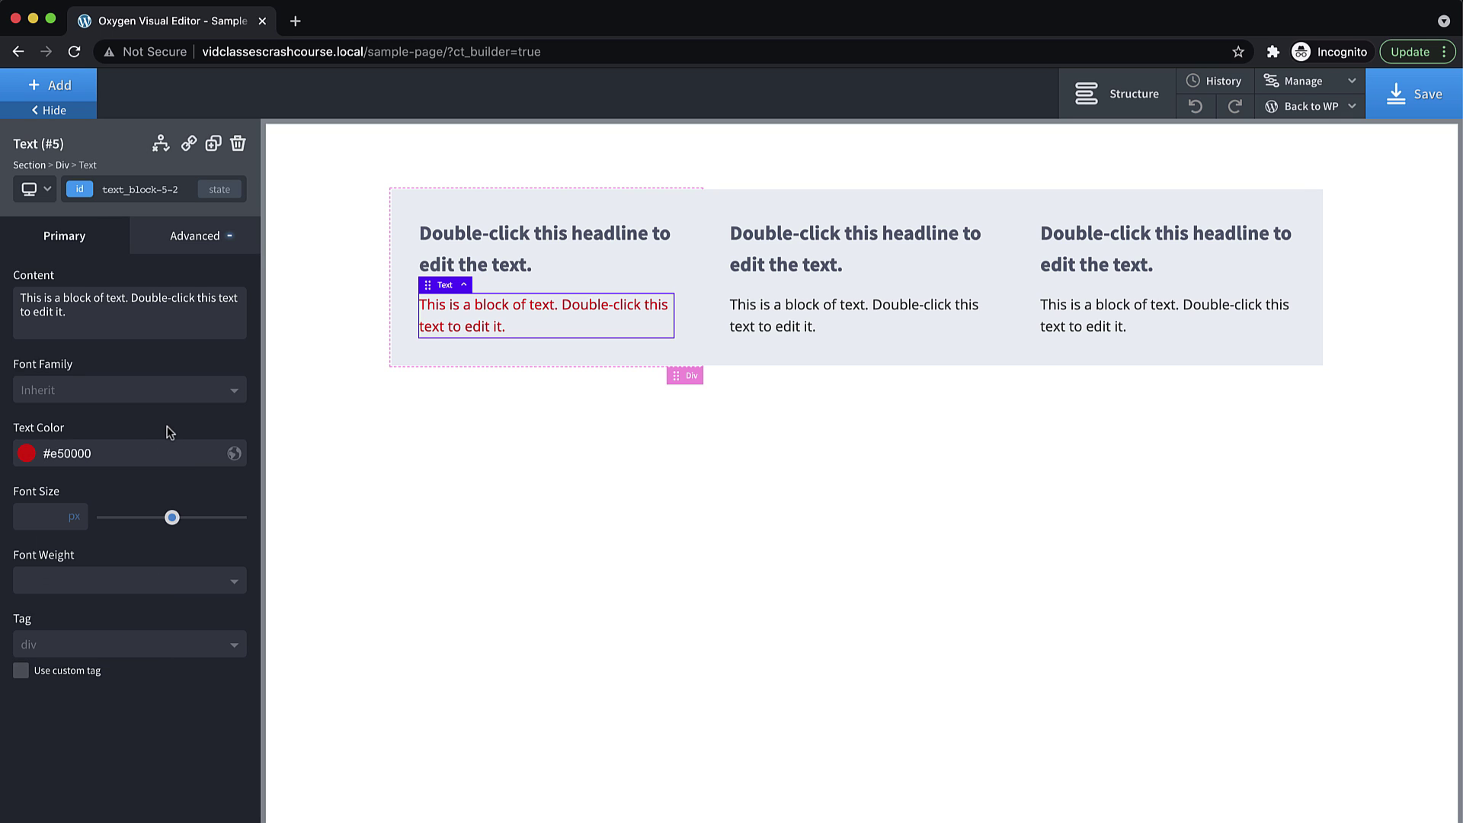
- Add the new-card__description class to the first description
left_click(139, 191)
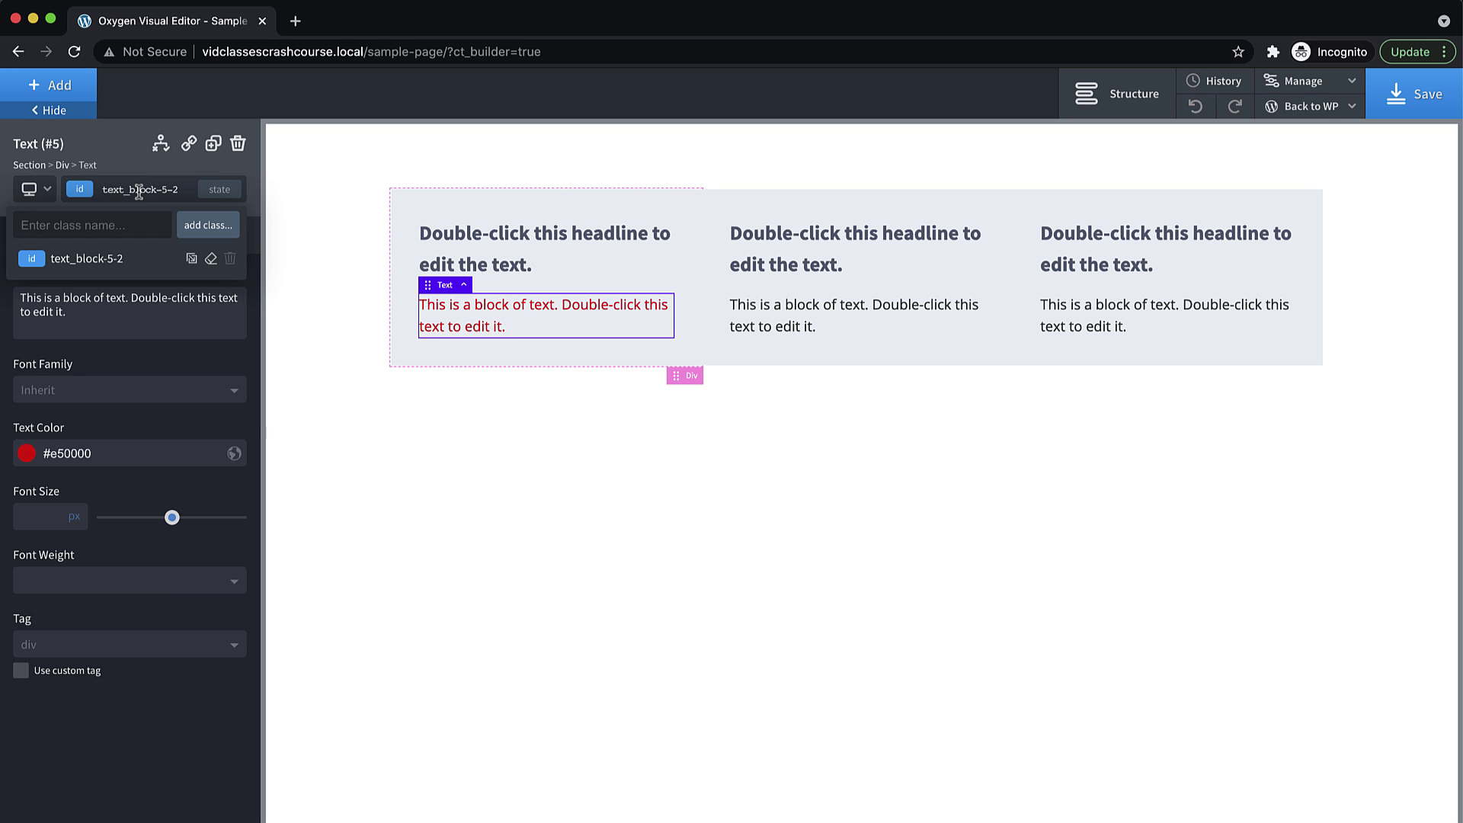
type("new-card__description")
left_click(198, 227)
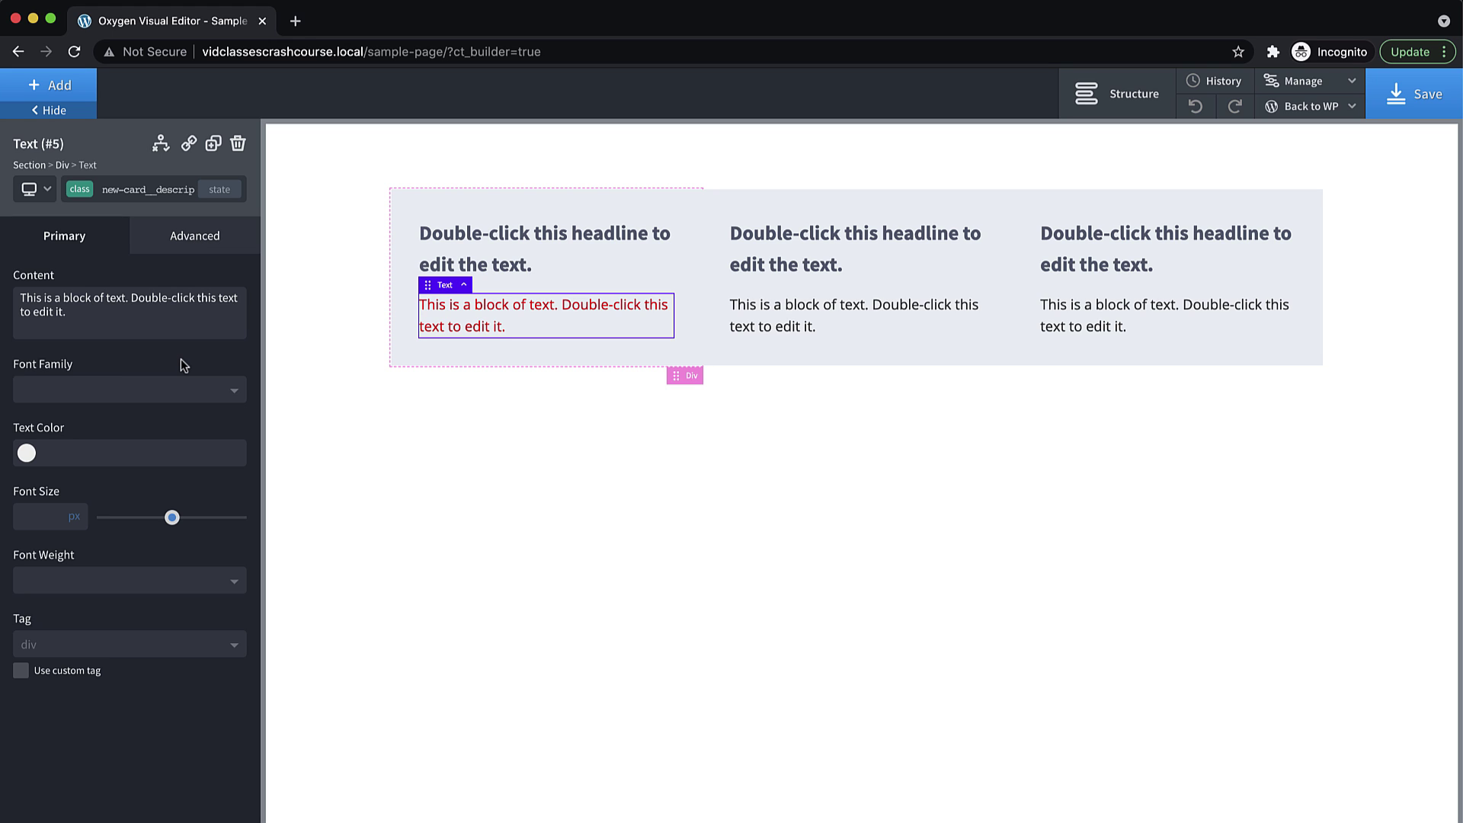
- Give the new-card__description class a dark red (#802626) text colour
left_click(27, 452)
left_click(81, 507)
mouse_move(82, 507)
left_mouse_down()
mouse_move(82, 582)
mouse_move(104, 562)
mouse_move(70, 547)
mouse_move(67, 524)
mouse_move(118, 529)
mouse_move(119, 508)
mouse_move(96, 552)
left_mouse_up()
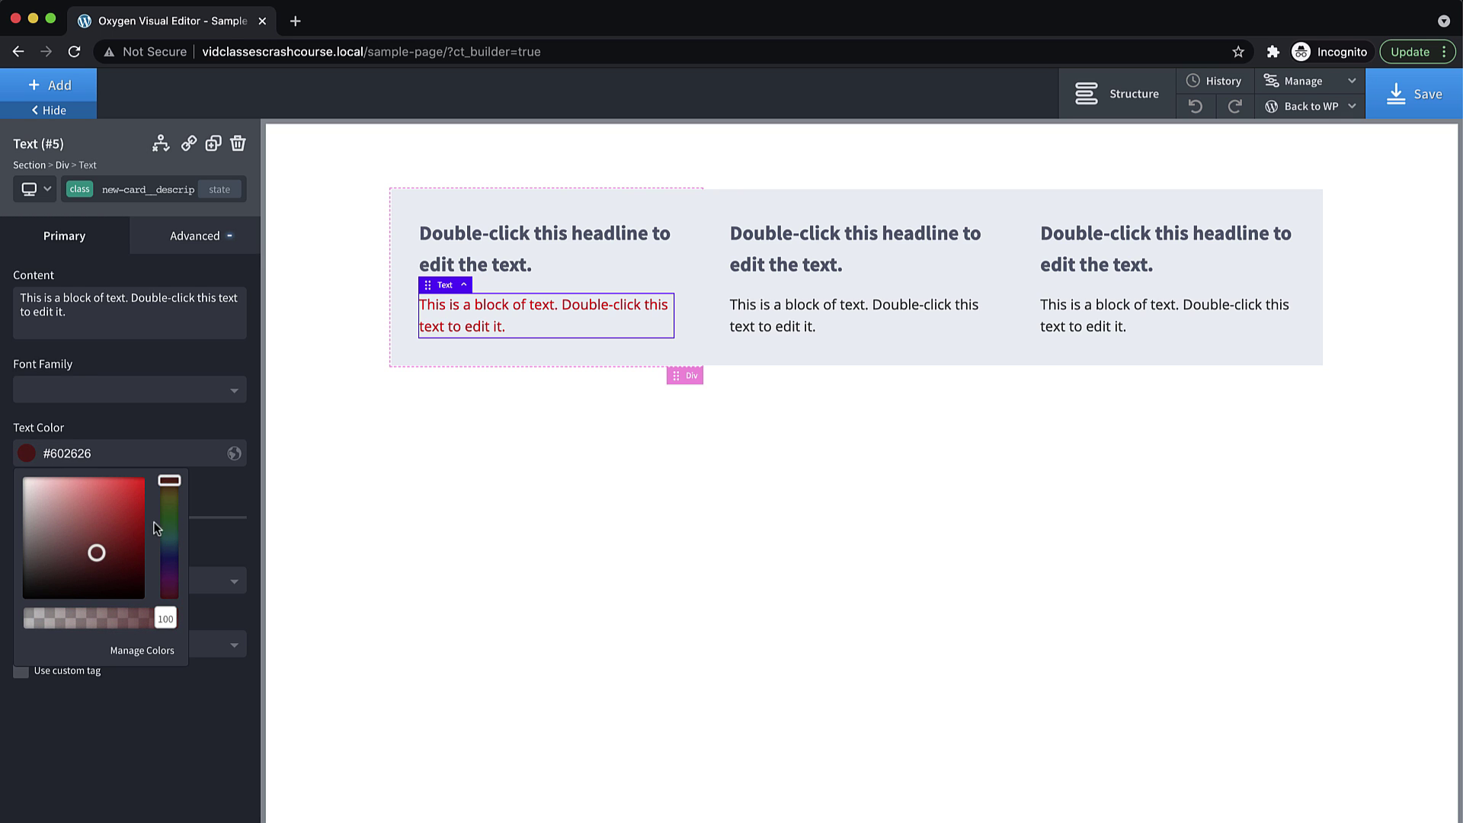
left_click(213, 488)
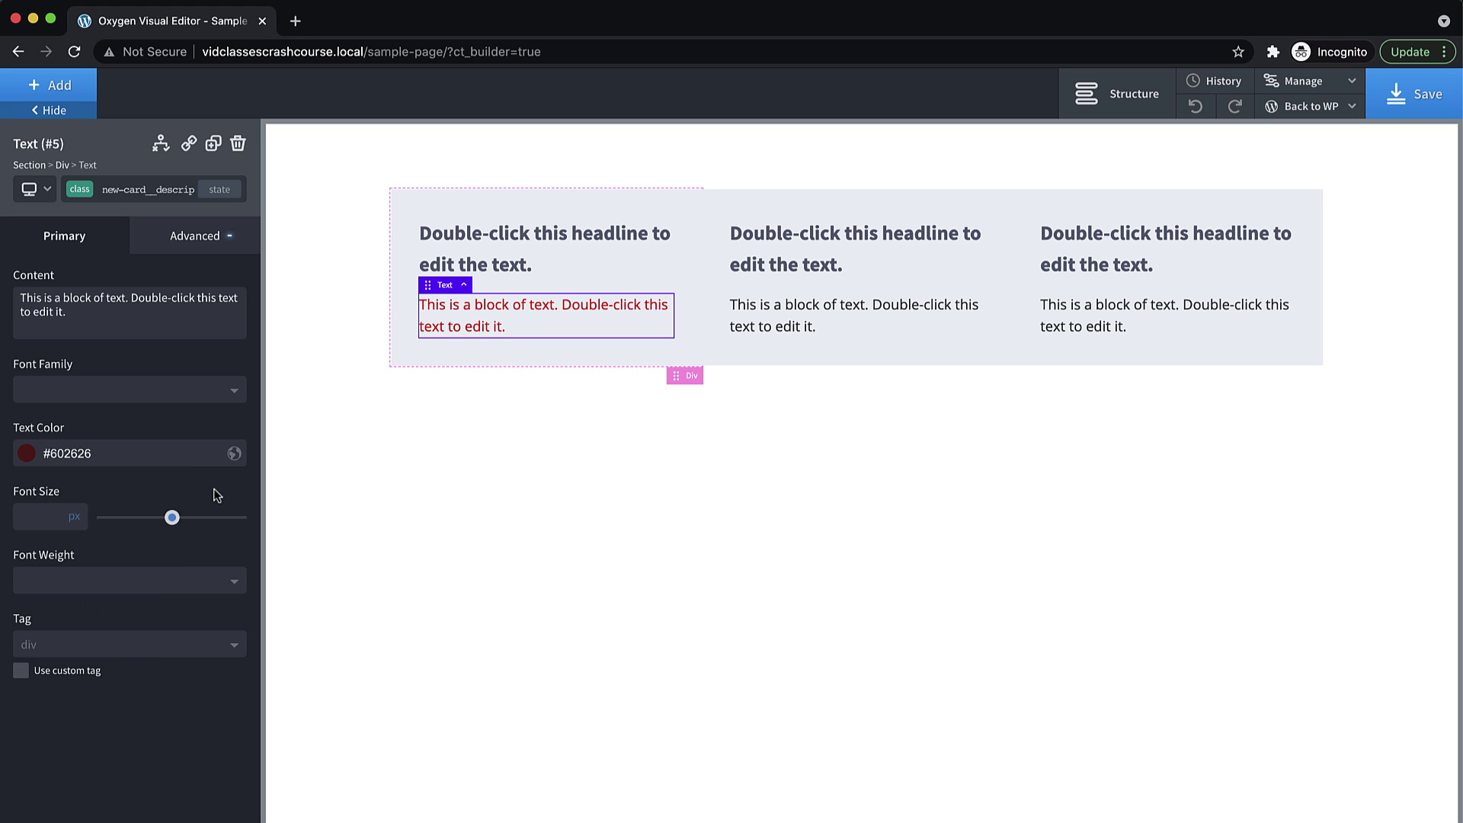
left_click(136, 189)
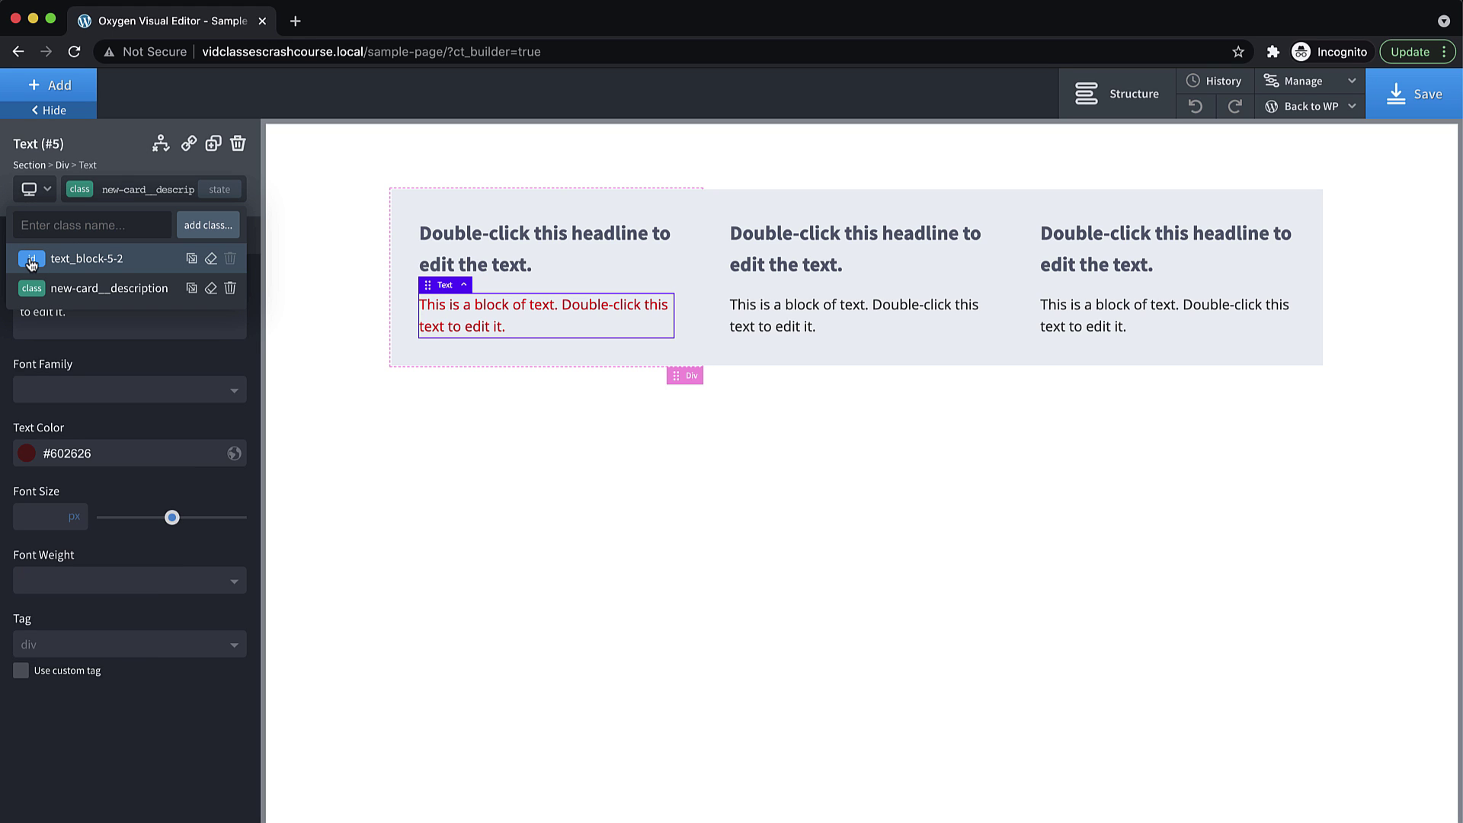
- With new-card__description active, darken its text colour to near-black #140b0b
left_click(118, 259)
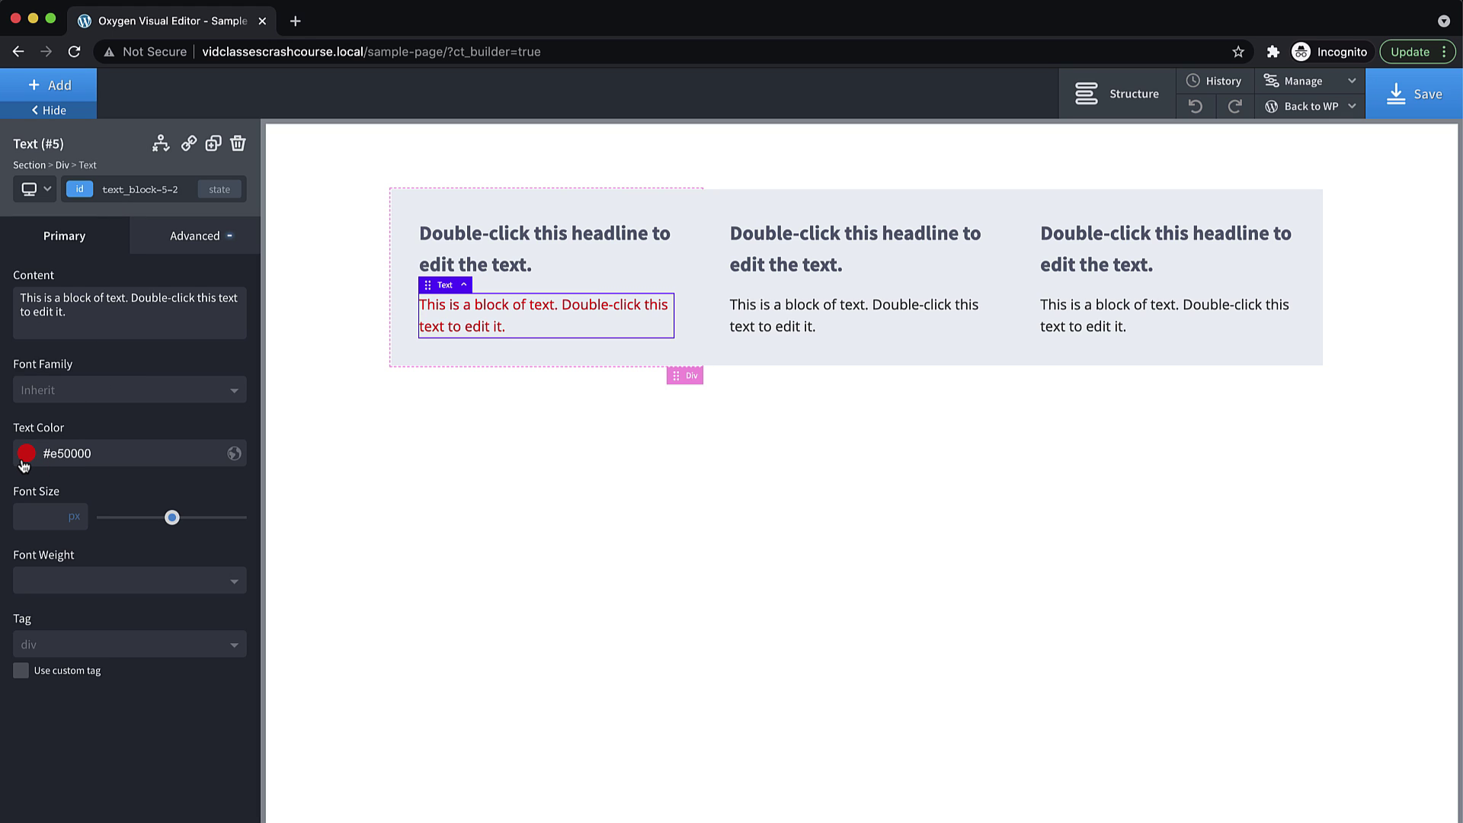
left_click(120, 191)
left_click(93, 282)
left_click(25, 454)
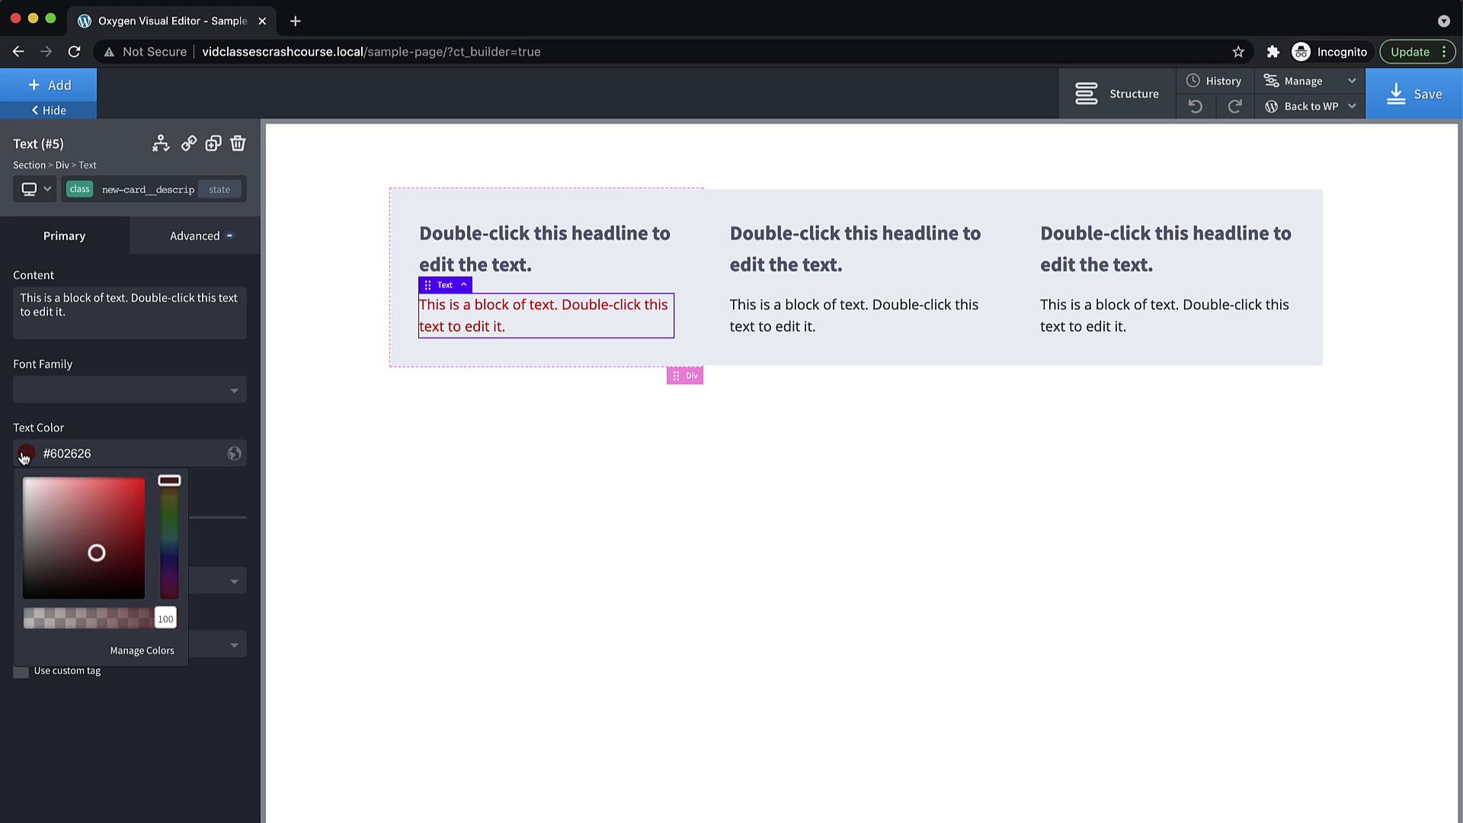
left_click(24, 455)
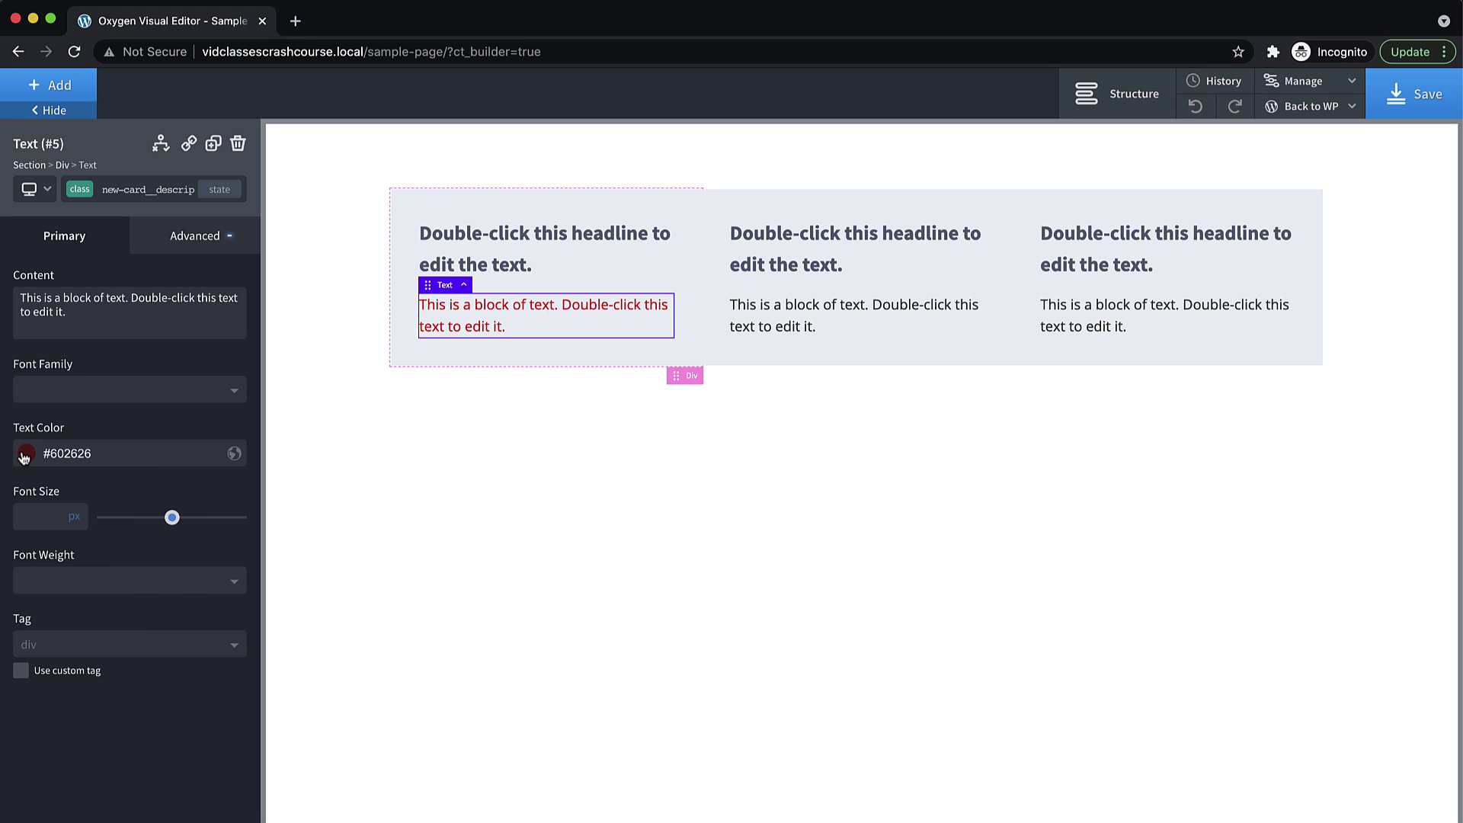
left_click(25, 453)
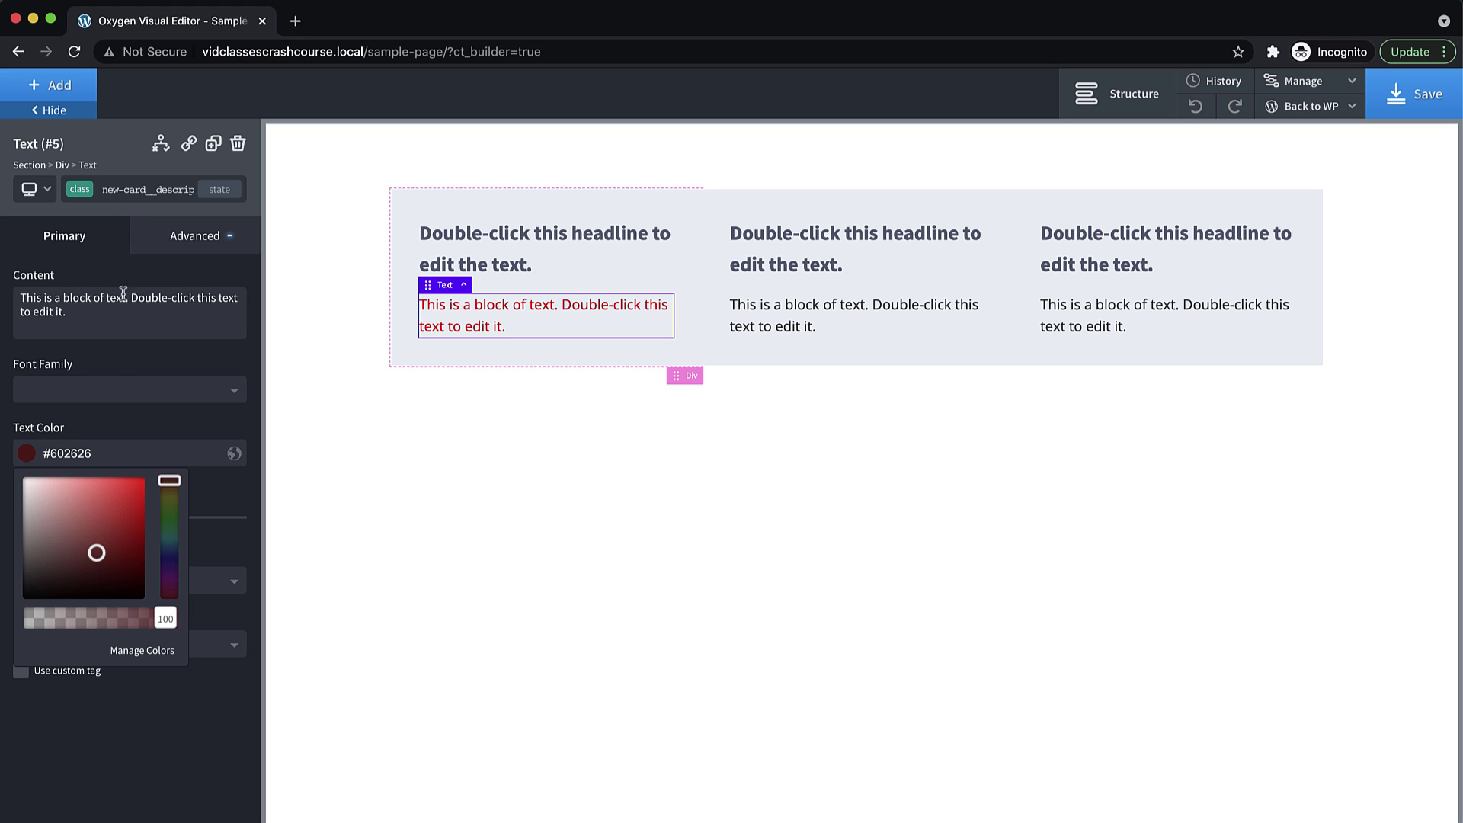
left_click_drag(122, 572, 75, 589)
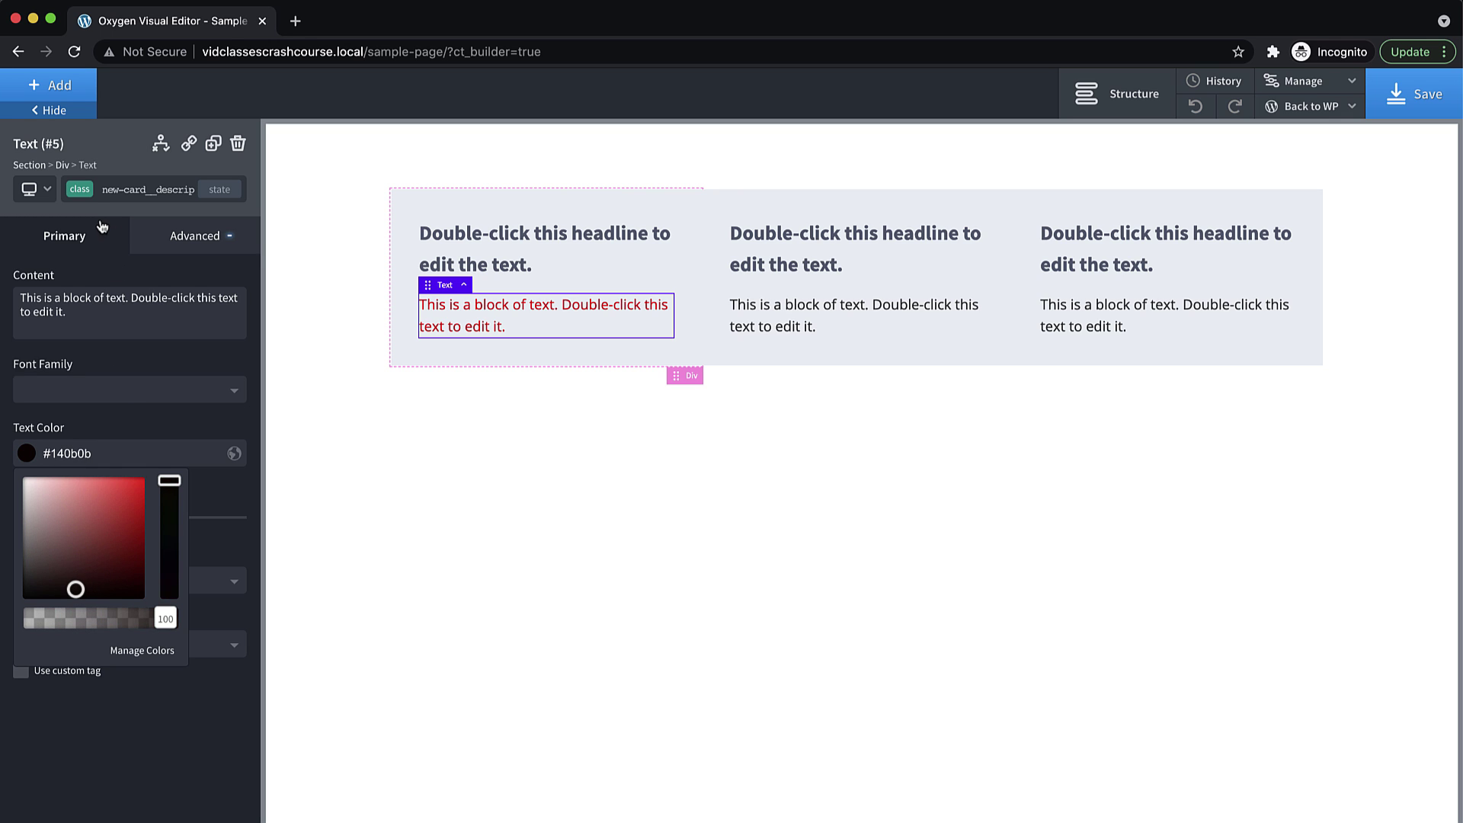
- Switch between the text_block-5-2 ID and new-card__description to compare their colours
left_click(88, 192)
left_click(84, 258)
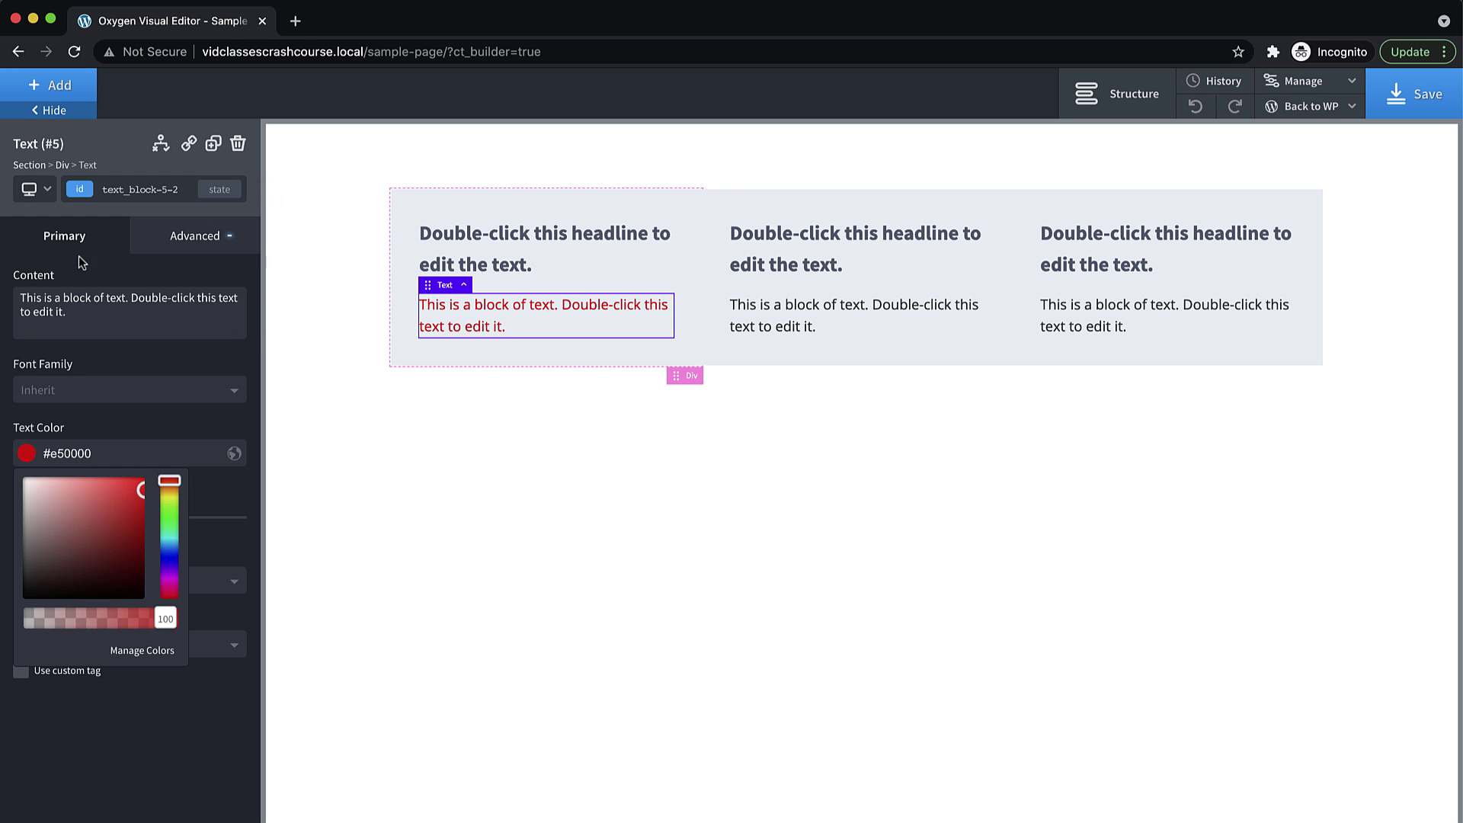
left_click(105, 424)
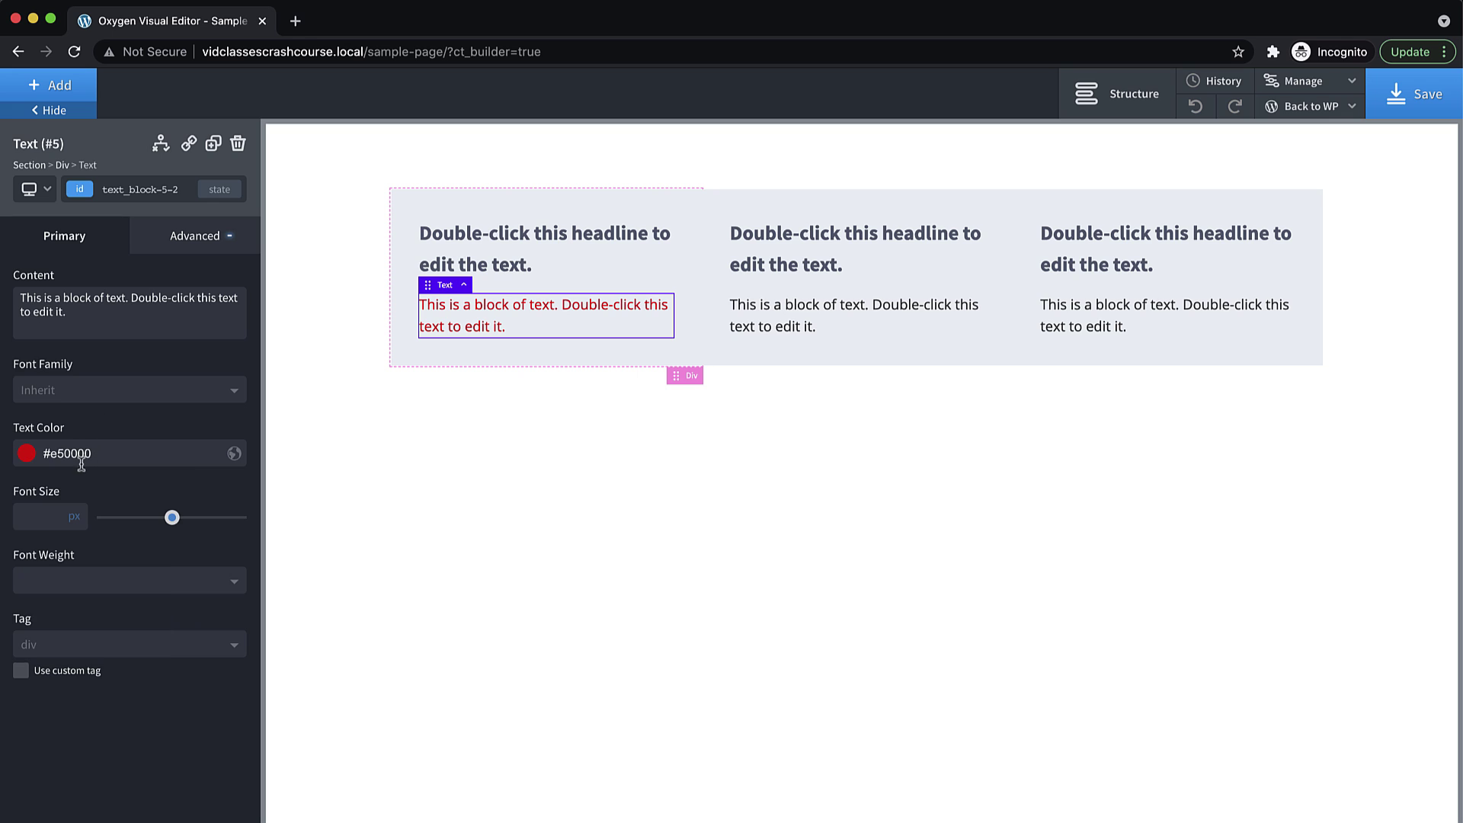
left_click(87, 192)
left_click(93, 289)
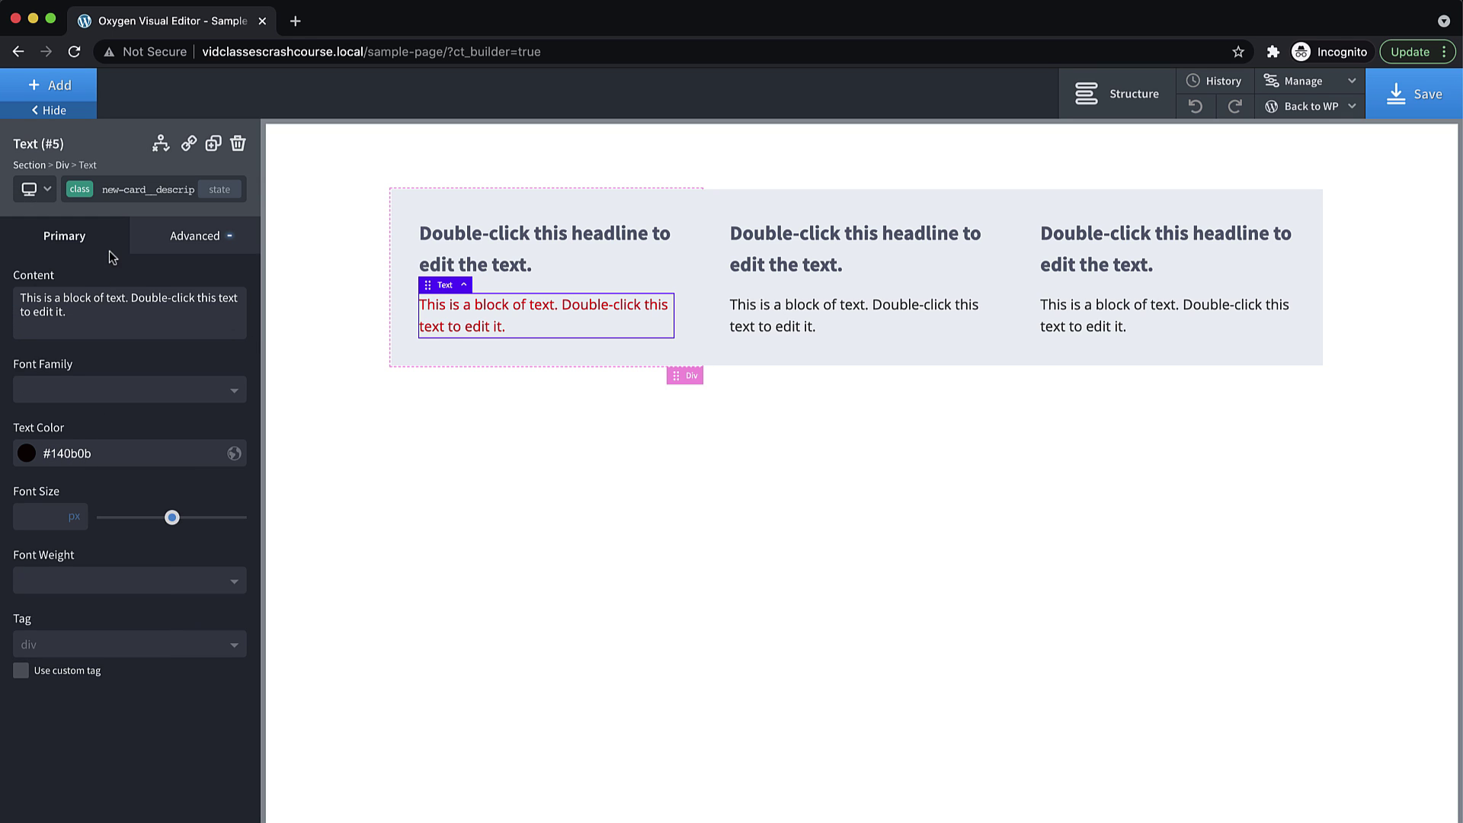
left_click(87, 195)
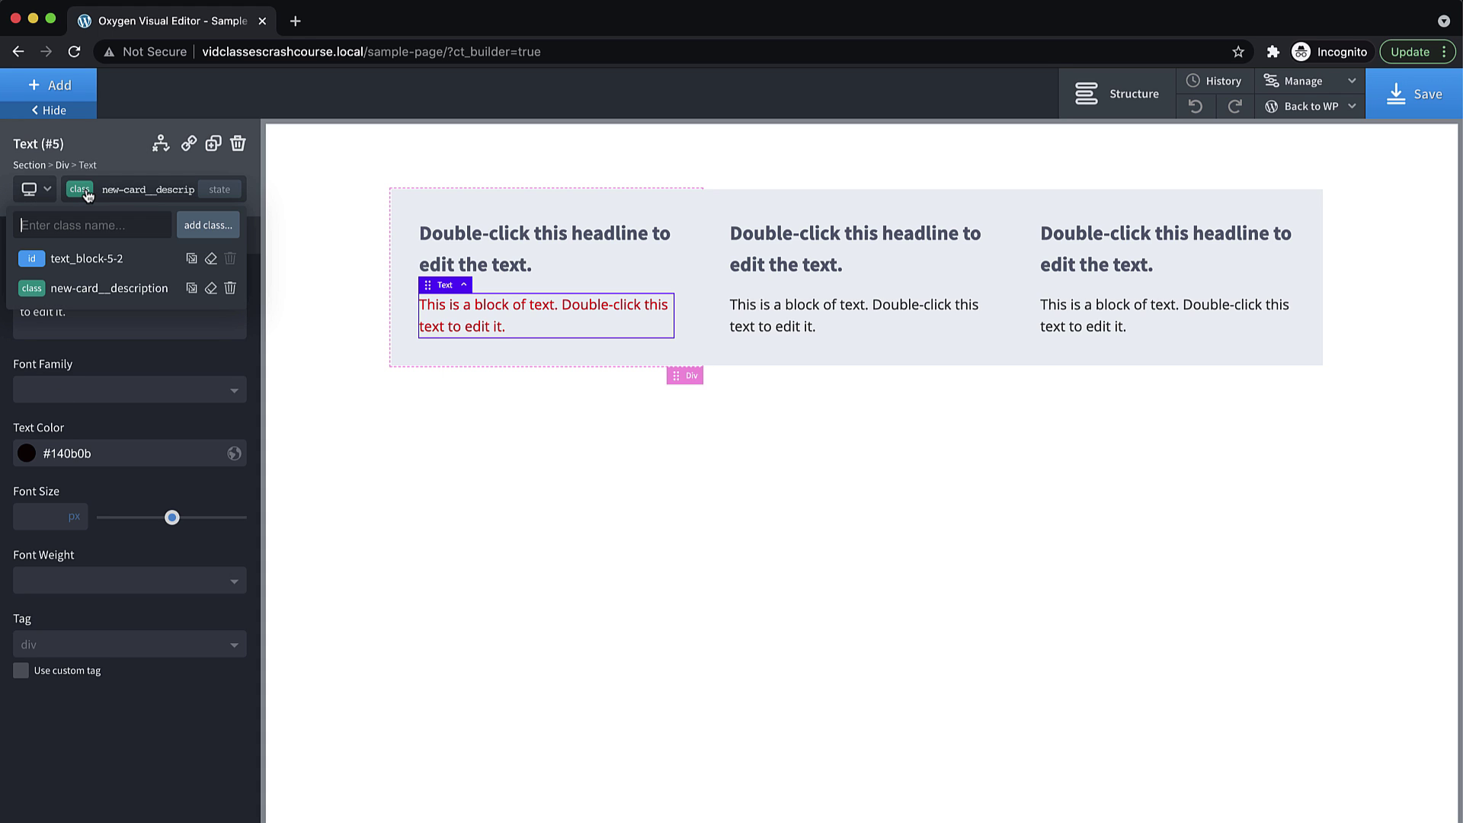
- Clear the text_block-5-2 ID styles and set the new-card__description colour to #3a1a1a
left_click(211, 260)
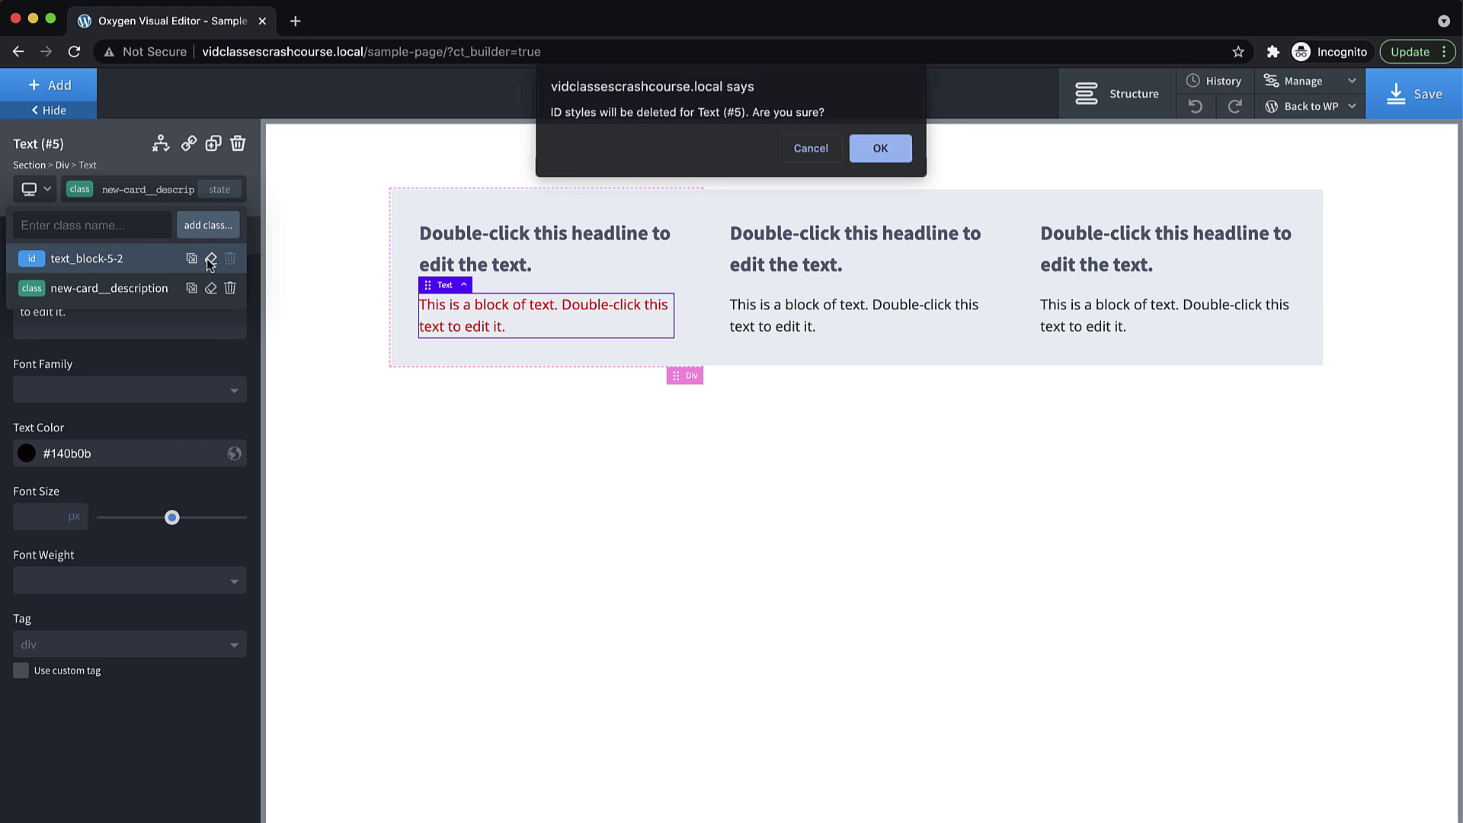
left_click(883, 145)
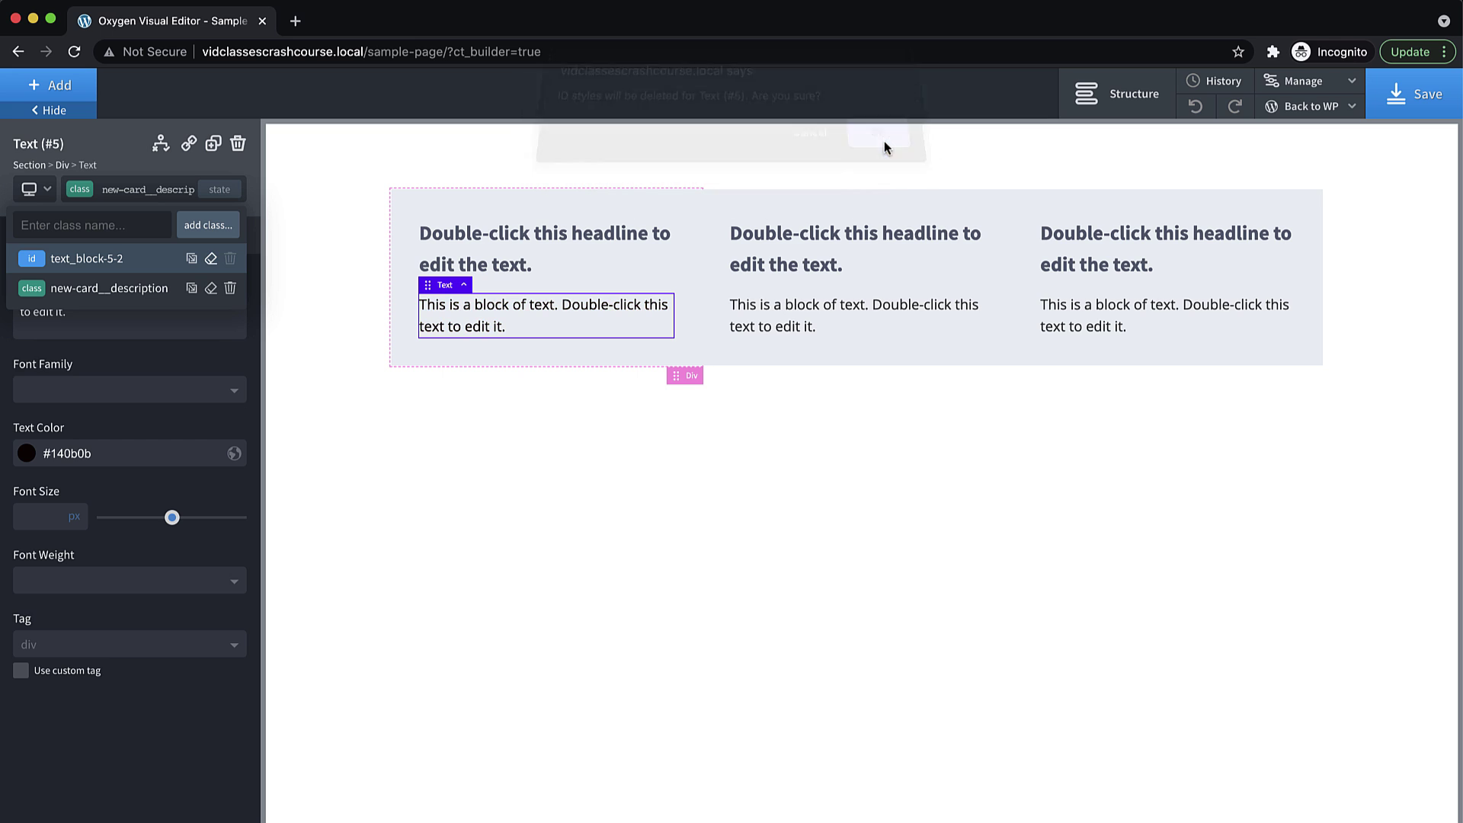
left_click(29, 455)
left_click_drag(84, 500, 91, 571)
left_click(220, 484)
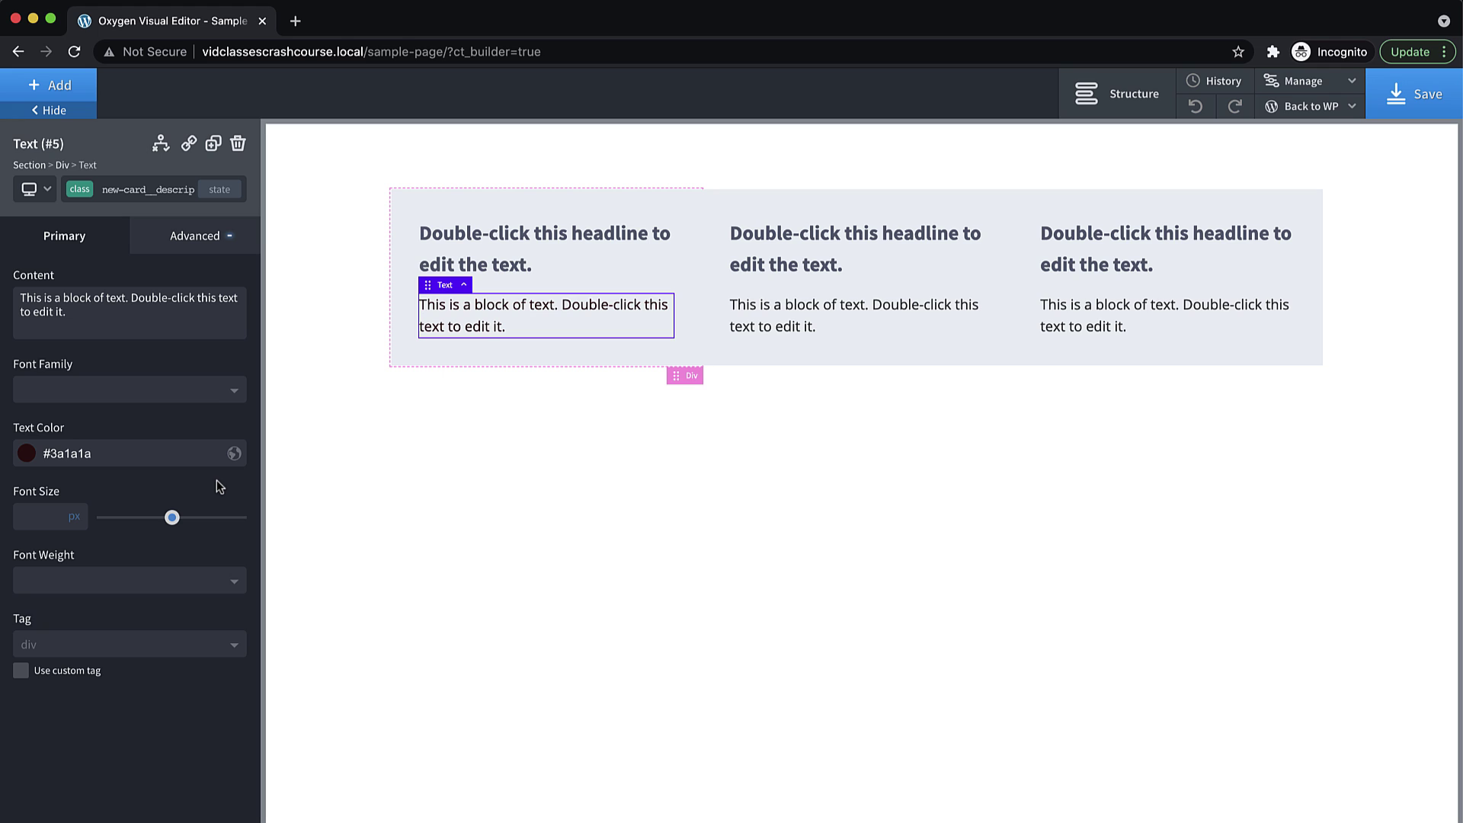